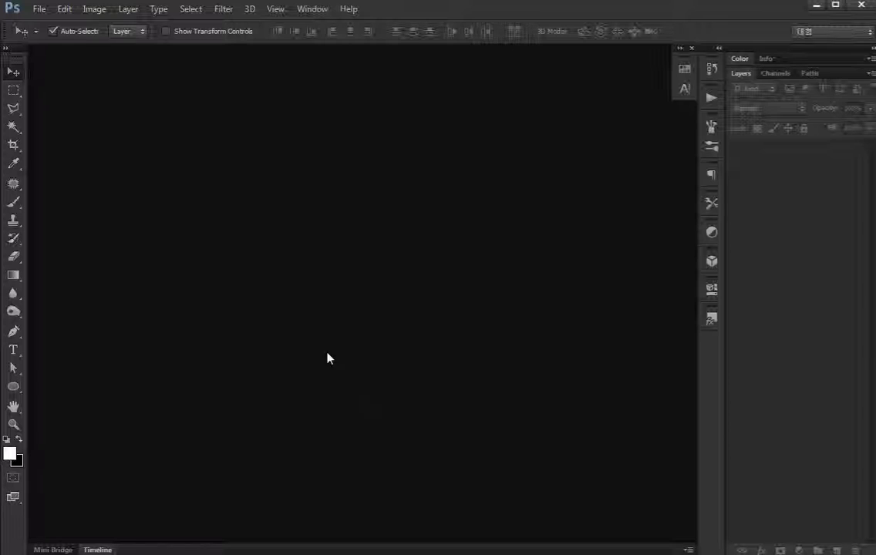
Create a new 600×600 px document named 'icon'.
key(ctrl+n)
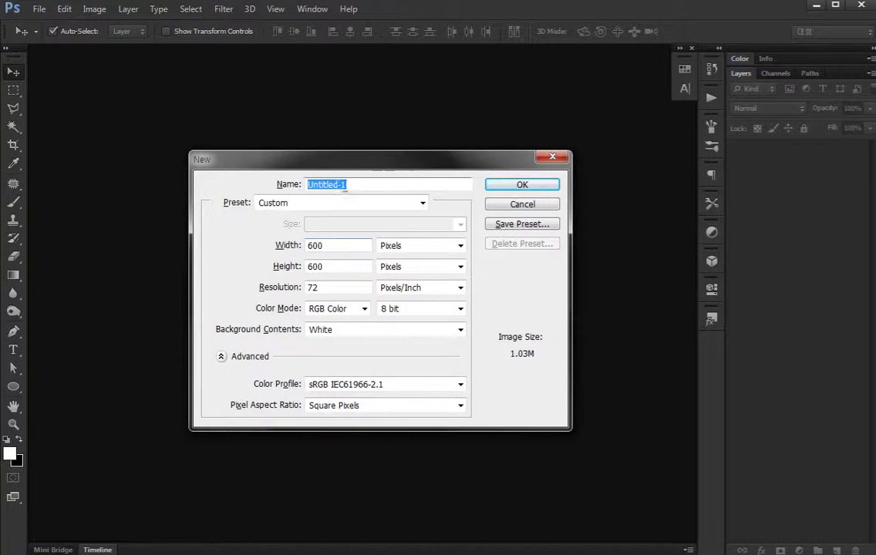
text(icon)
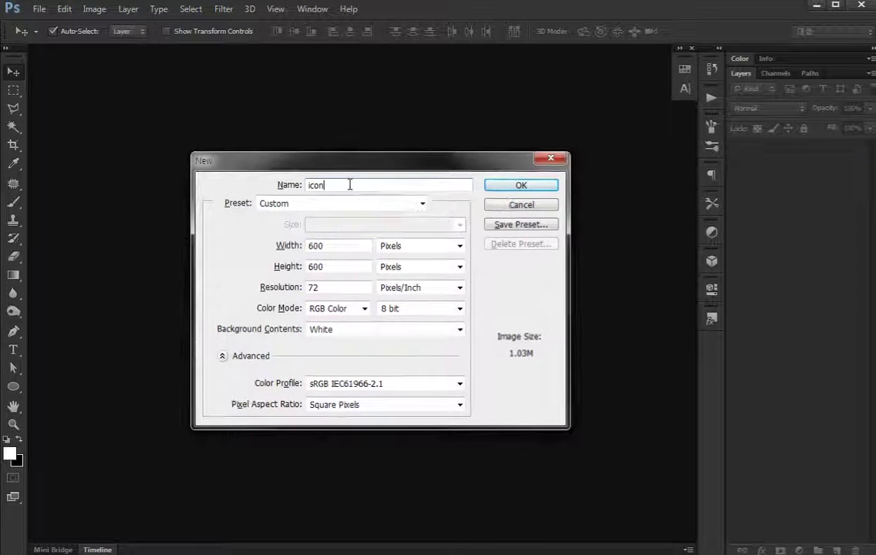
key(Return)
Darken the white background to dark grey with Hue/Saturation Lightness about -85.
key(i)
key(ctrl+u)
click(613, 460)
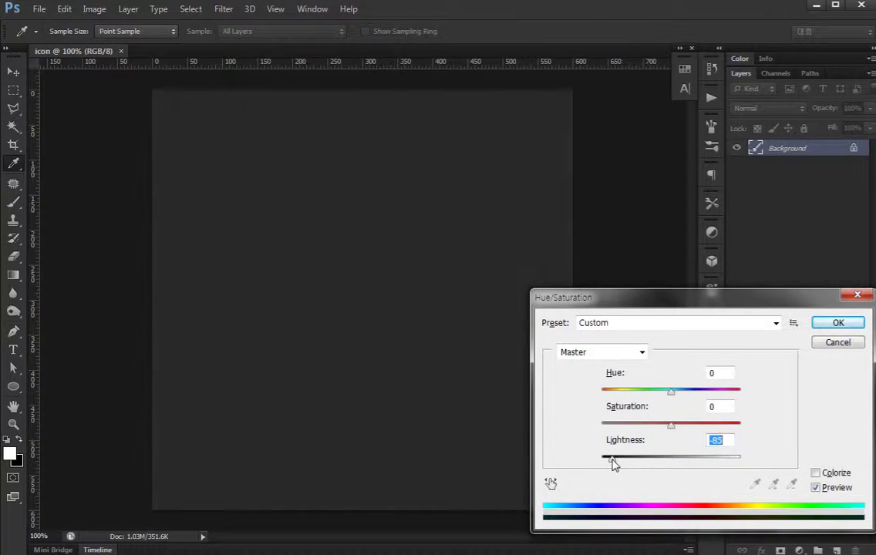
key(Return)
key(v)
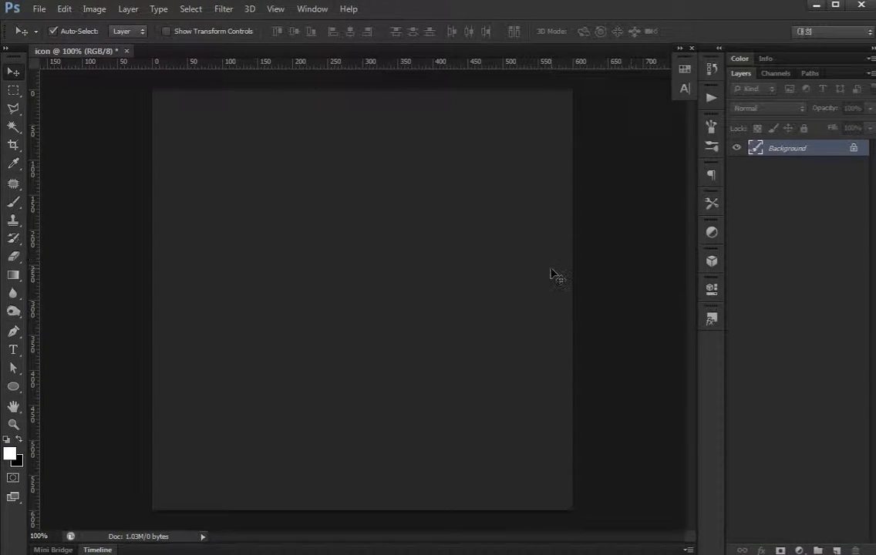
key(ctrl+plus)
Draw a white circle with the Ellipse tool, creating the Ellipse 1 layer.
drag(358, 197, 390, 264)
key(ctrl+minus)
key(u)
drag(255, 202, 430, 378)
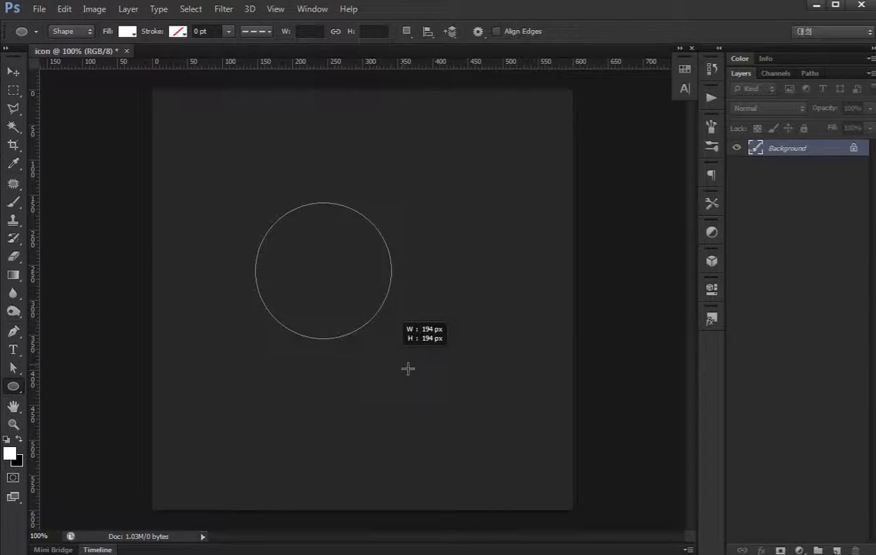
key(v)
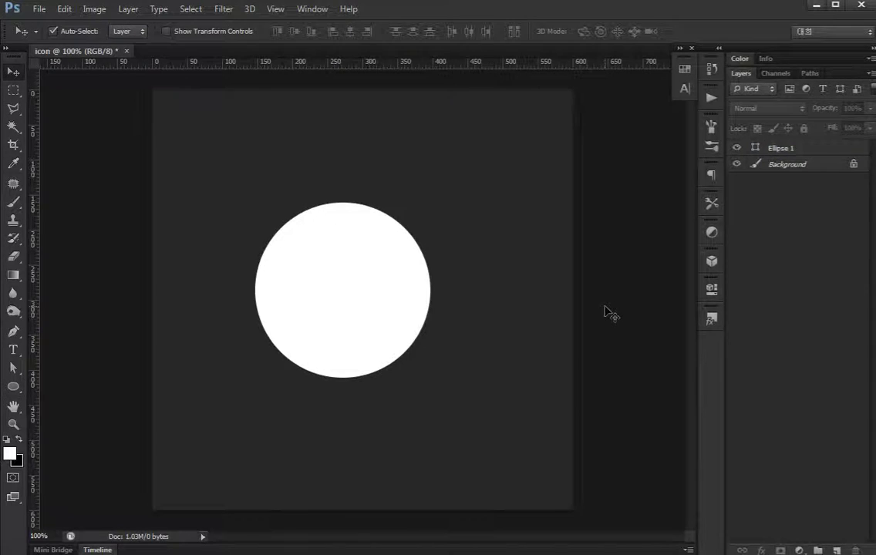
key(ctrl+plus)
drag(340, 287, 361, 285)
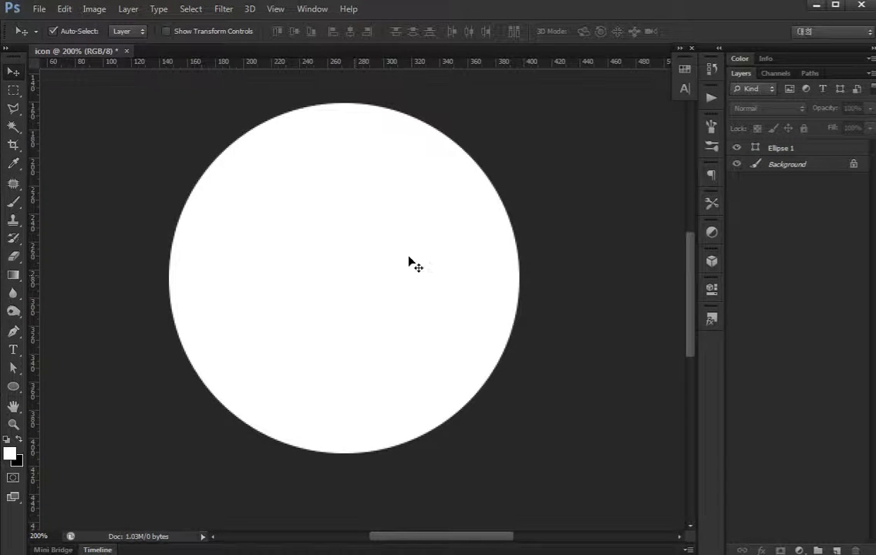
click(778, 151)
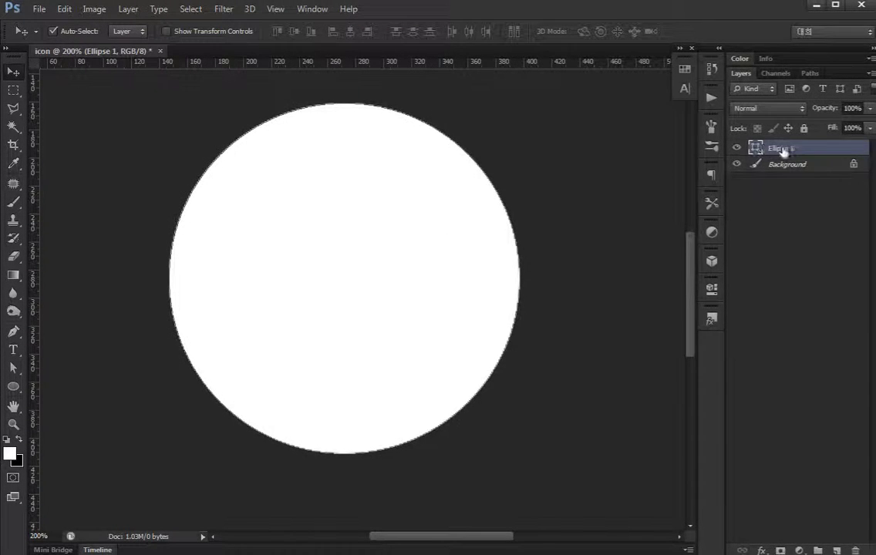
Duplicate the circle and scale the copy down to 88%.
key(ctrl+j)
key(ctrl+t)
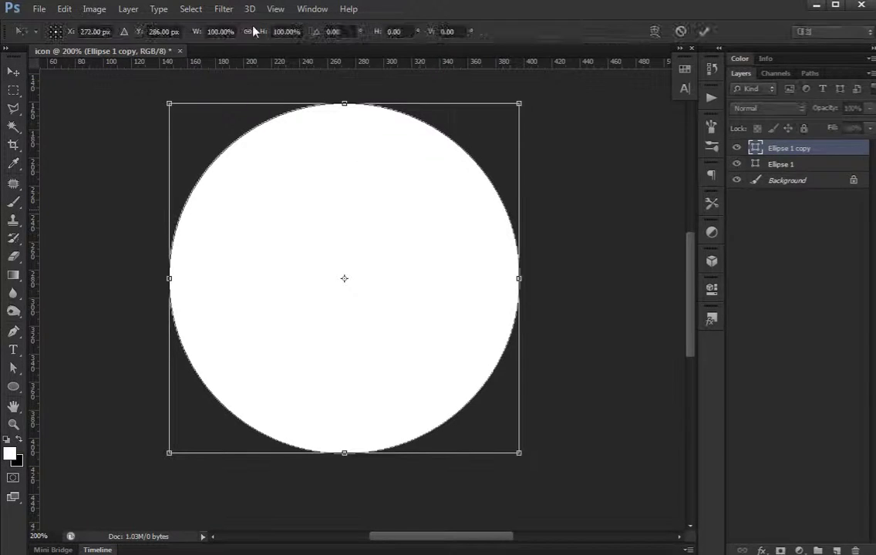
click(218, 34)
text(88)
key(Return)
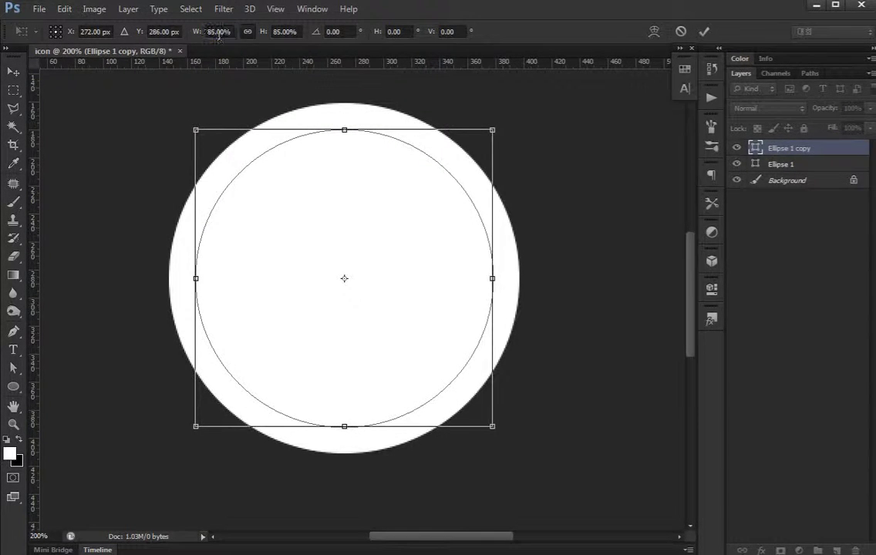
key(Return)
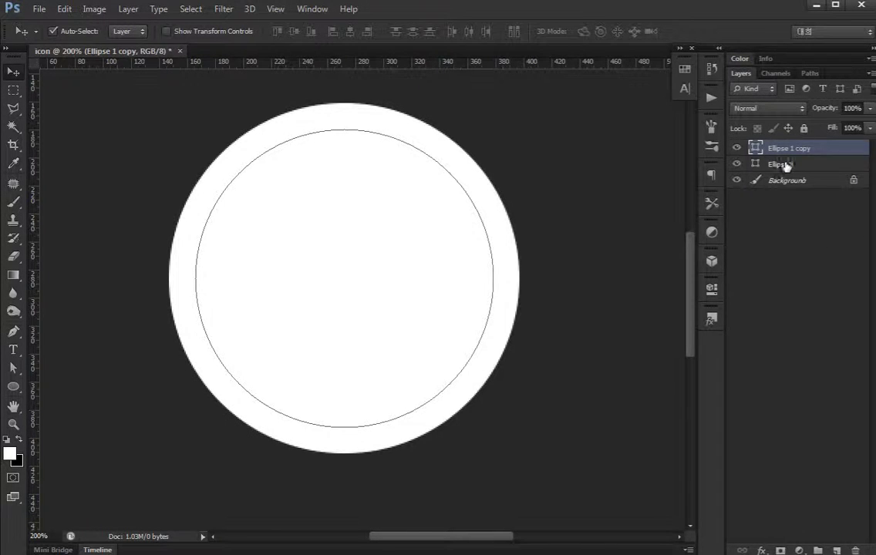
Fill the original Ellipse 1 circle with red (#ea4038) to form the rim.
click(782, 165)
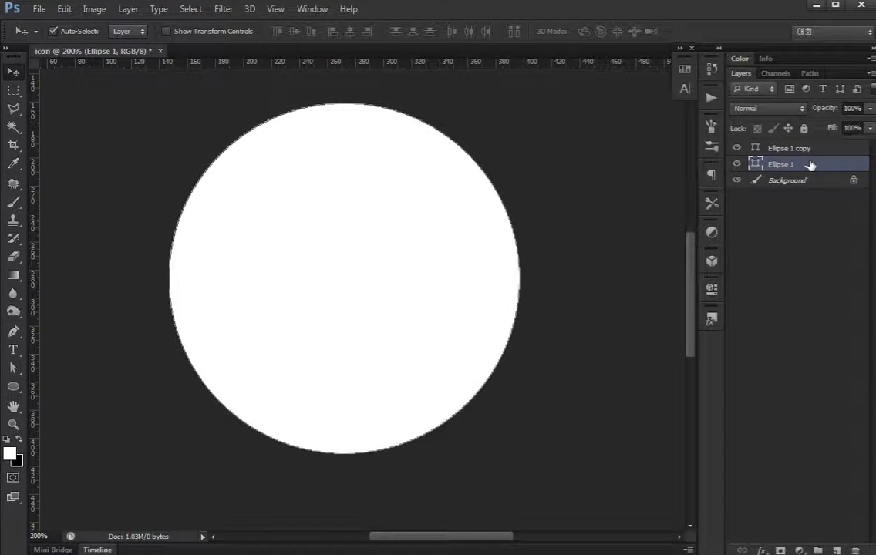
double_click(751, 165)
key(Escape)
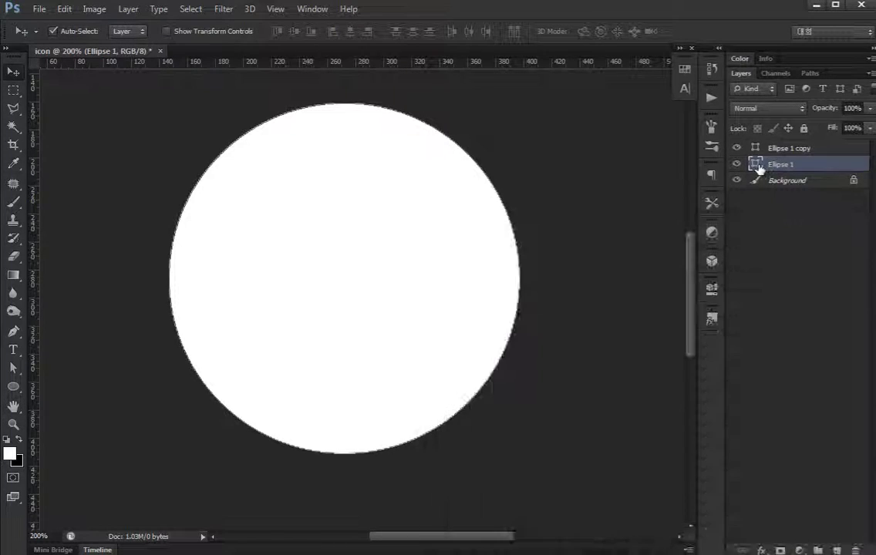
double_click(755, 165)
drag(264, 491, 279, 501)
click(208, 331)
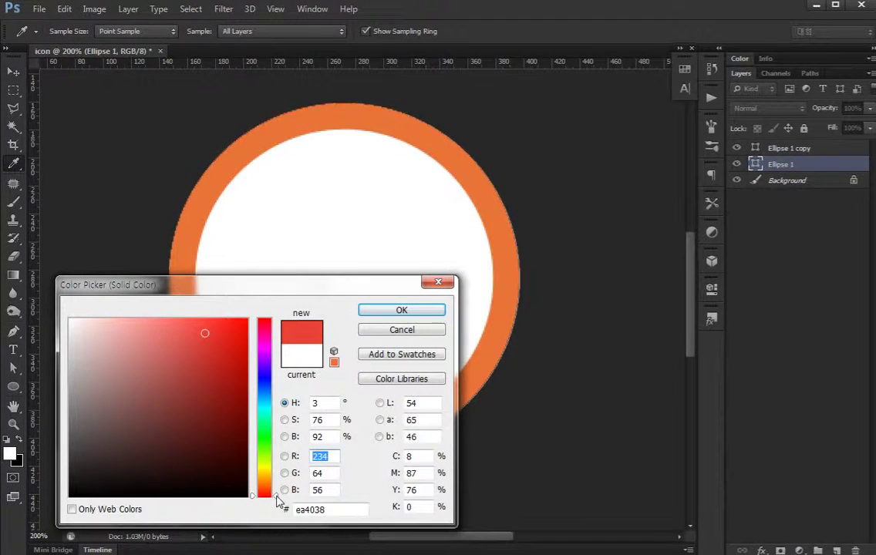
click(402, 310)
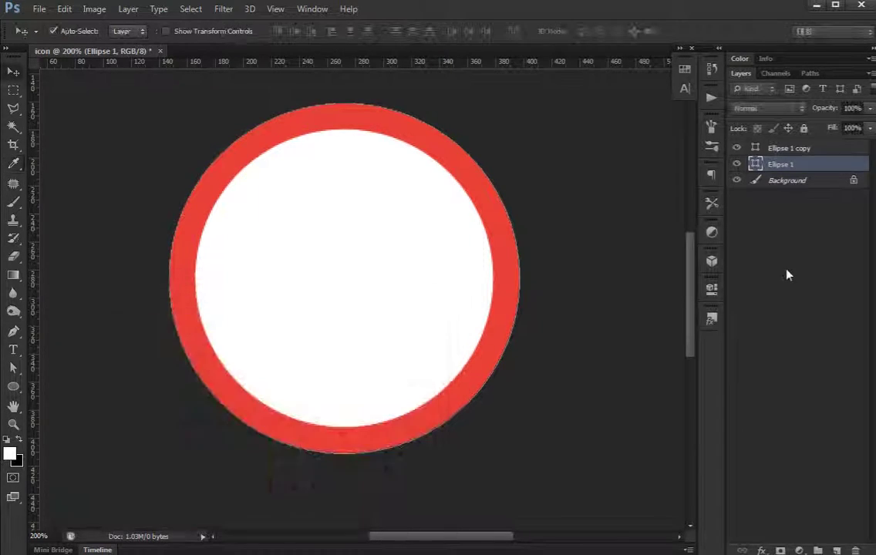
click(818, 179)
click(822, 166)
double_click(821, 165)
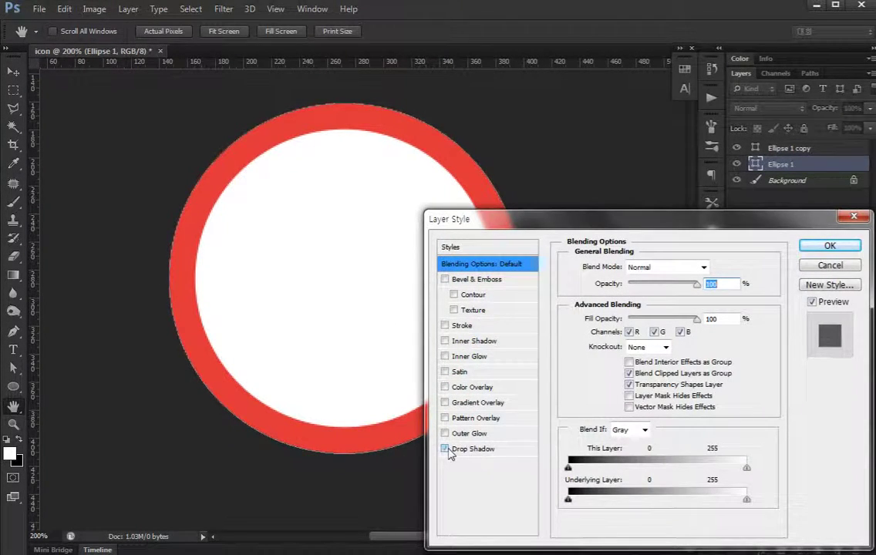
Add a drop shadow without global light: angle 90°, distance 5, opacity lowered to about 40%.
click(473, 448)
click(687, 306)
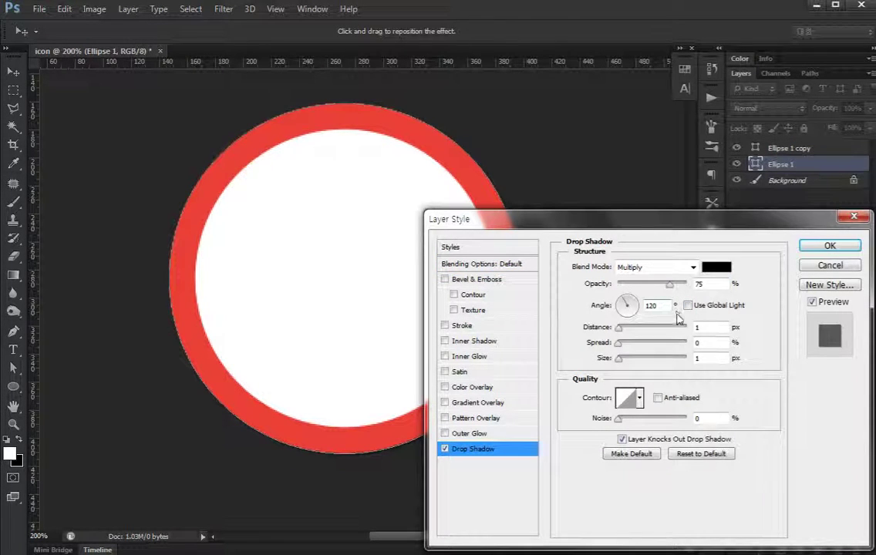
double_click(649, 305)
text(90)
double_click(713, 327)
text(5)
text(4)
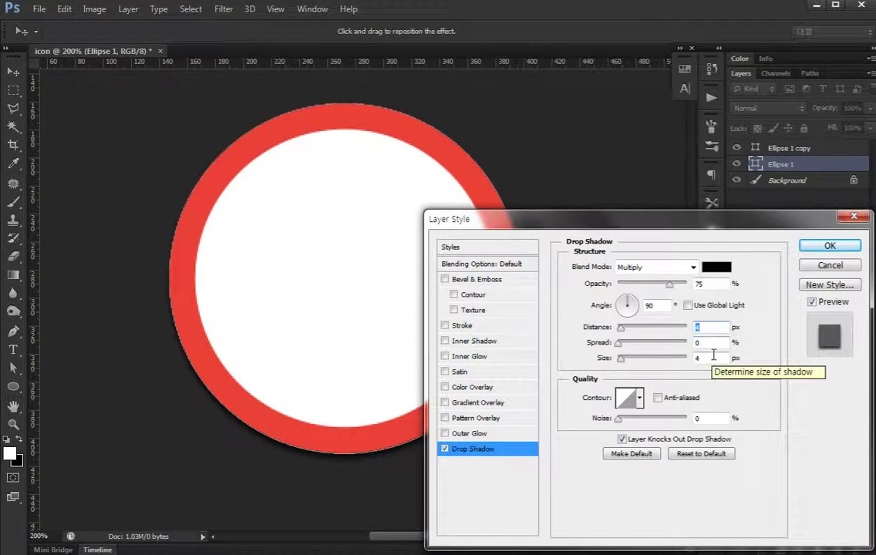
drag(664, 289, 653, 289)
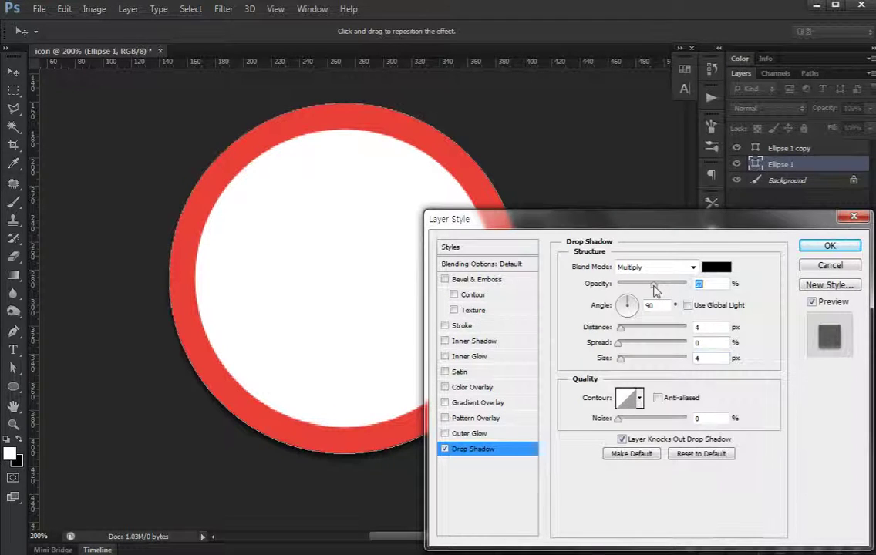
click(473, 405)
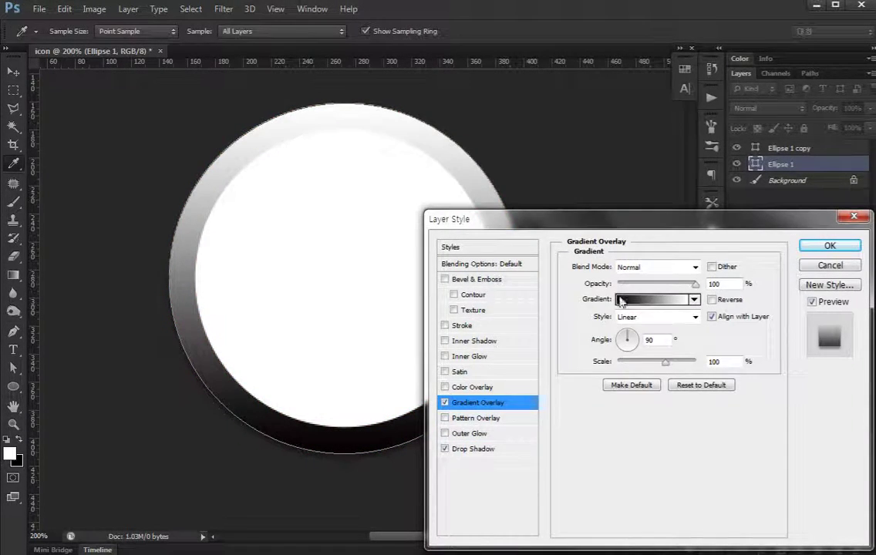
Apply the Orange 11 - 3D gradient overlay in Reflected style, reversed.
click(626, 299)
scroll(557, 368, down, 1)
scroll(557, 368, down, 1)
scroll(557, 368, down, 2)
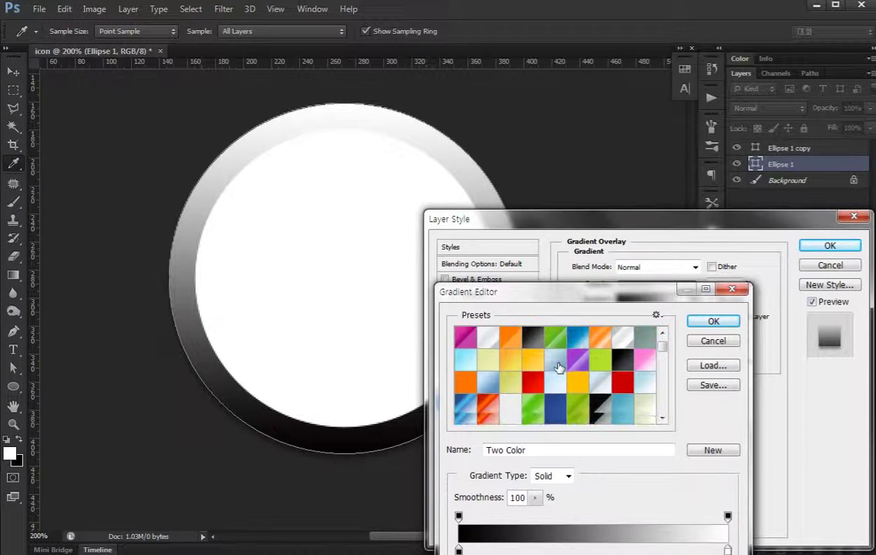
scroll(558, 366, down, 2)
click(466, 387)
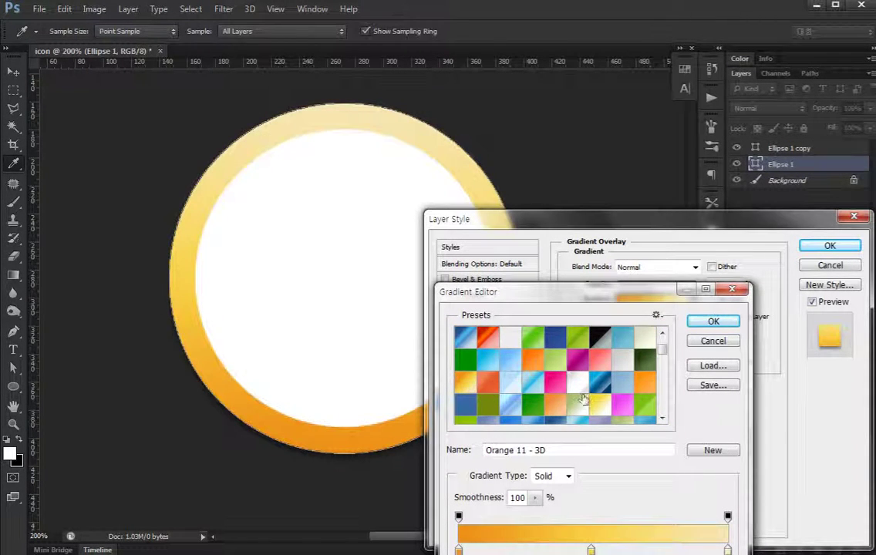
scroll(585, 400, down, 1)
click(713, 321)
click(651, 318)
click(661, 363)
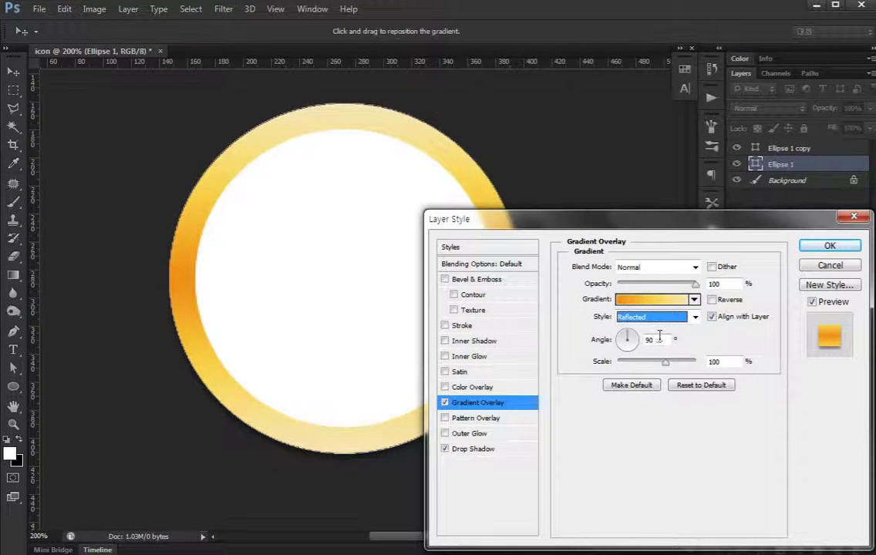
click(711, 300)
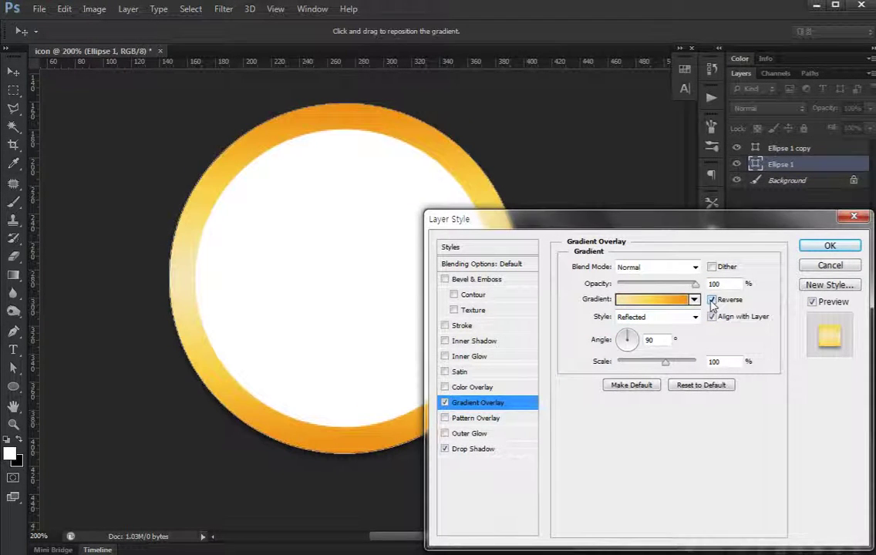
Recolour the gradient stops to a darker orange and a lighter yellow.
click(651, 300)
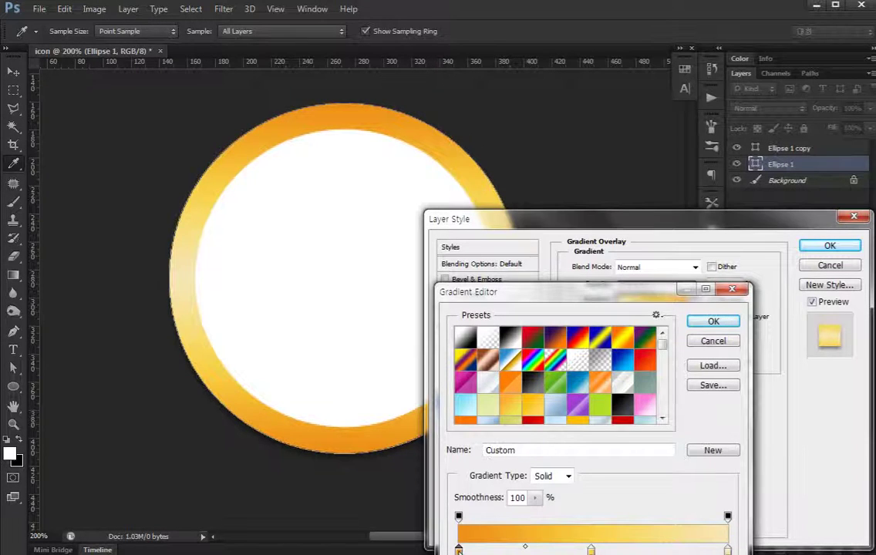
double_click(458, 548)
click(243, 353)
click(388, 312)
double_click(591, 549)
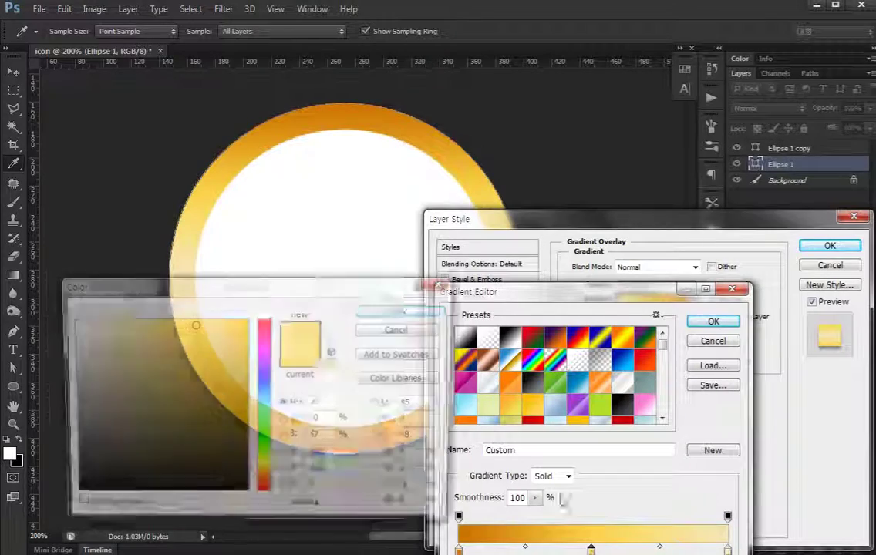
mouse_move(193, 325)
mouse_down()
mouse_move(217, 319)
mouse_move(217, 333)
mouse_up()
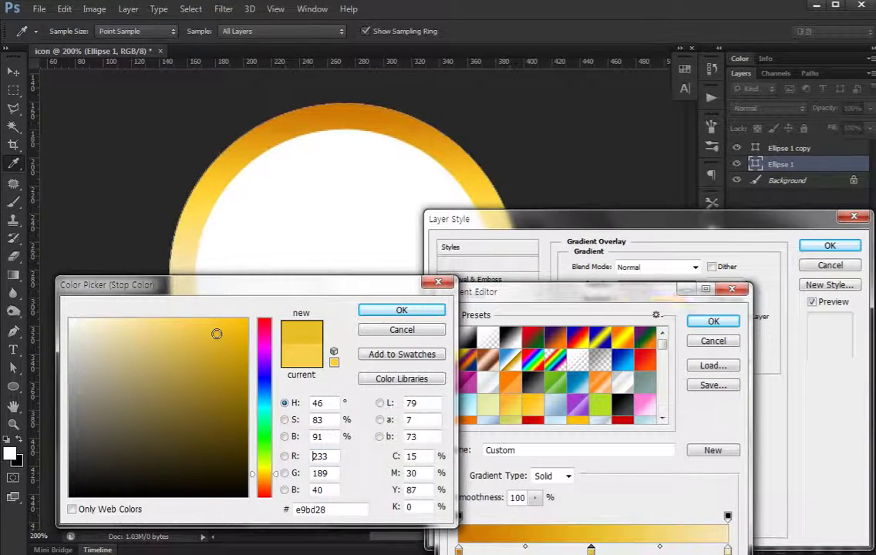
click(412, 315)
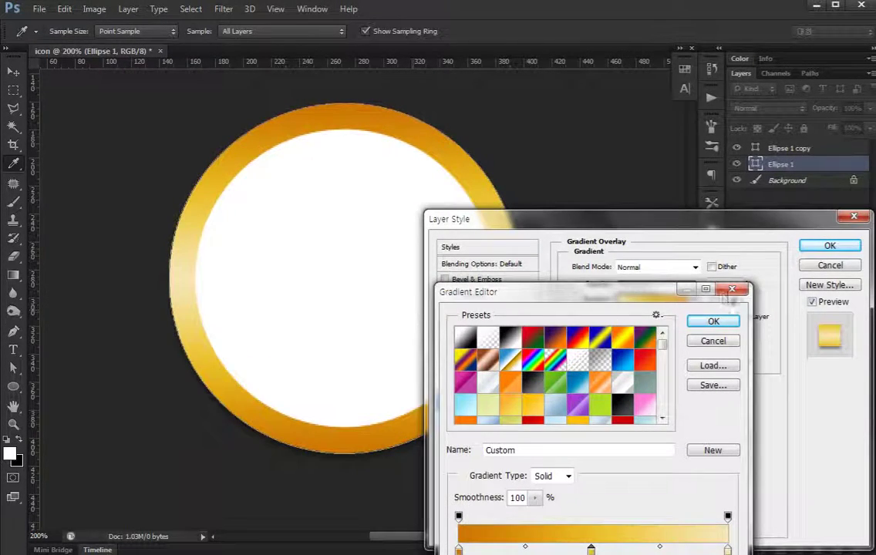
click(713, 319)
Tilt the gradient to about 75° and enable Bevel & Emboss.
drag(627, 340, 630, 337)
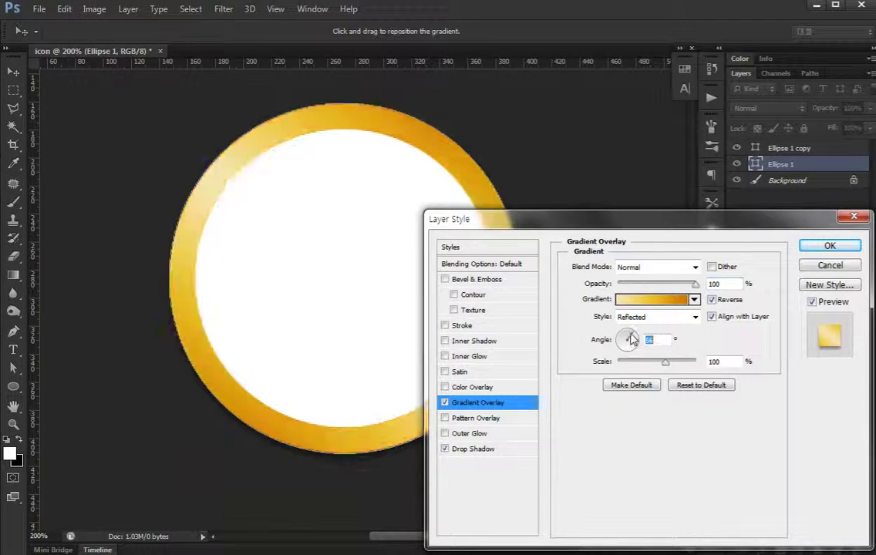
click(445, 279)
click(478, 279)
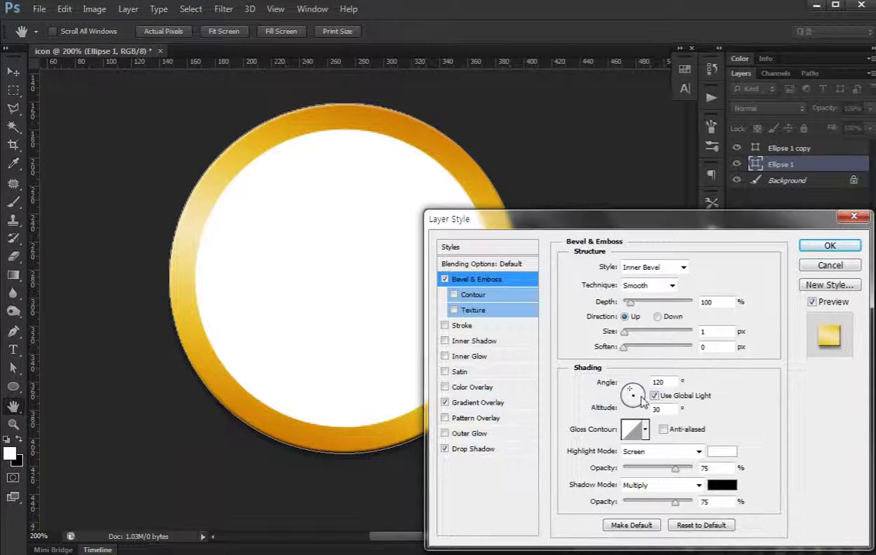
Set the bevel to depth 195%, size 16 px, angle 124° and altitude 69°.
drag(631, 395, 632, 392)
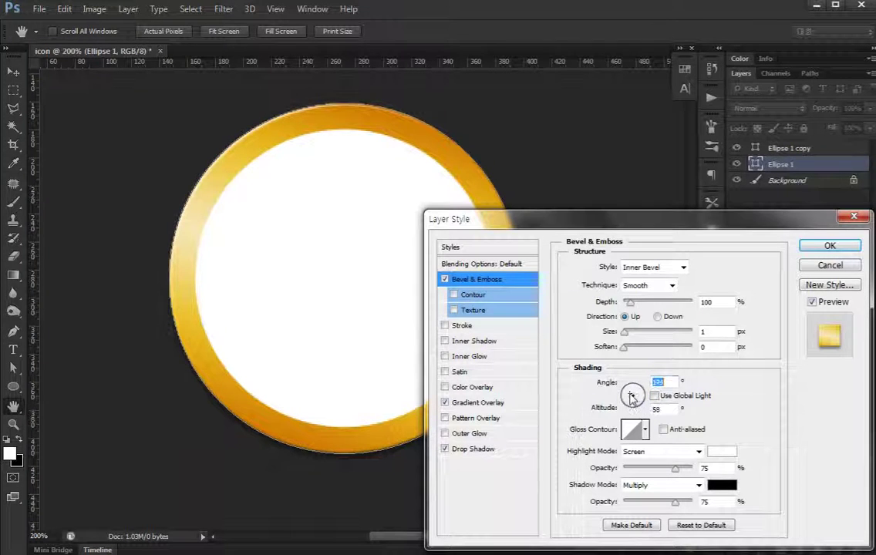
mouse_move(625, 331)
mouse_down()
mouse_move(638, 334)
mouse_move(630, 333)
mouse_up()
drag(630, 395, 632, 396)
drag(629, 302, 633, 337)
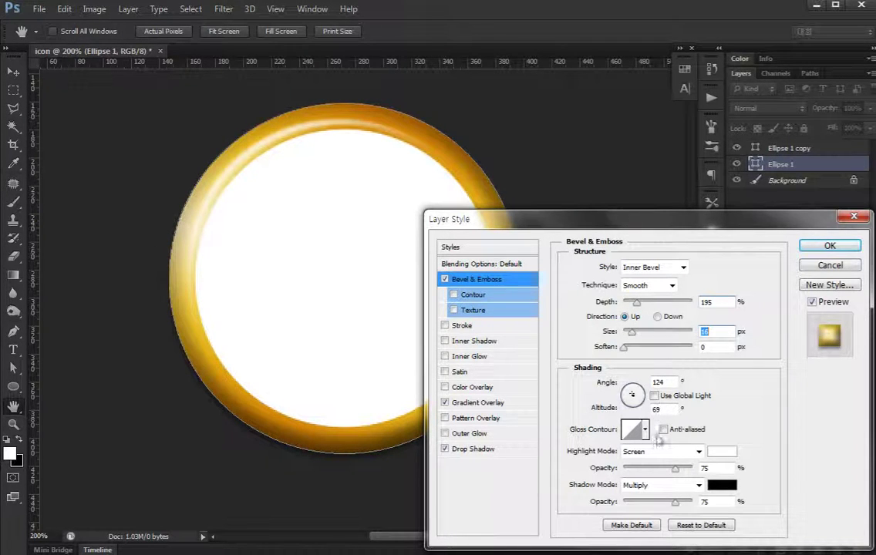
Make the bevel shadow #ff4800 orange in Normal mode with reduced opacity.
click(721, 485)
click(263, 477)
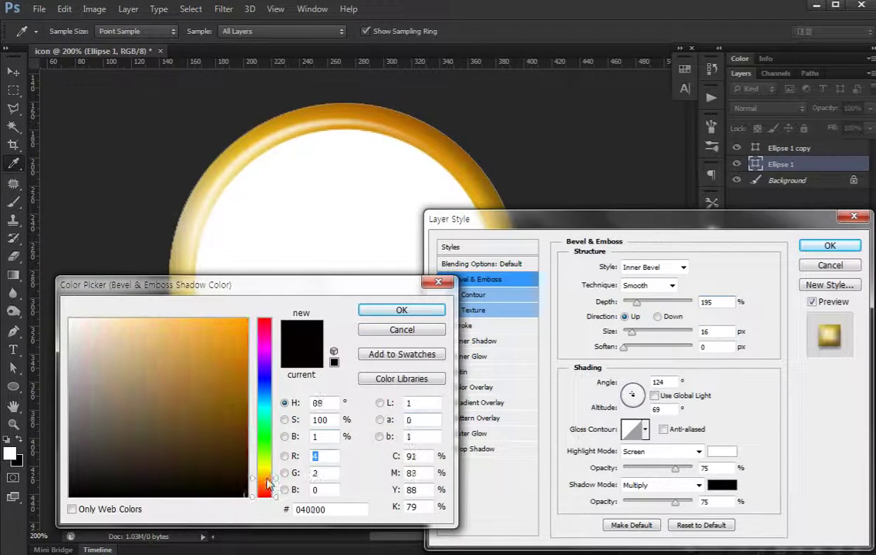
drag(260, 493, 260, 488)
click(247, 318)
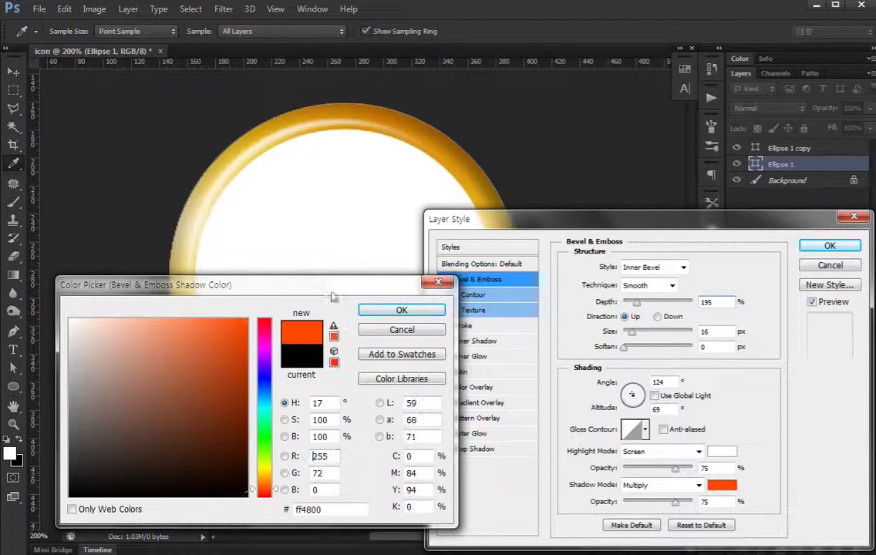
click(405, 311)
click(697, 484)
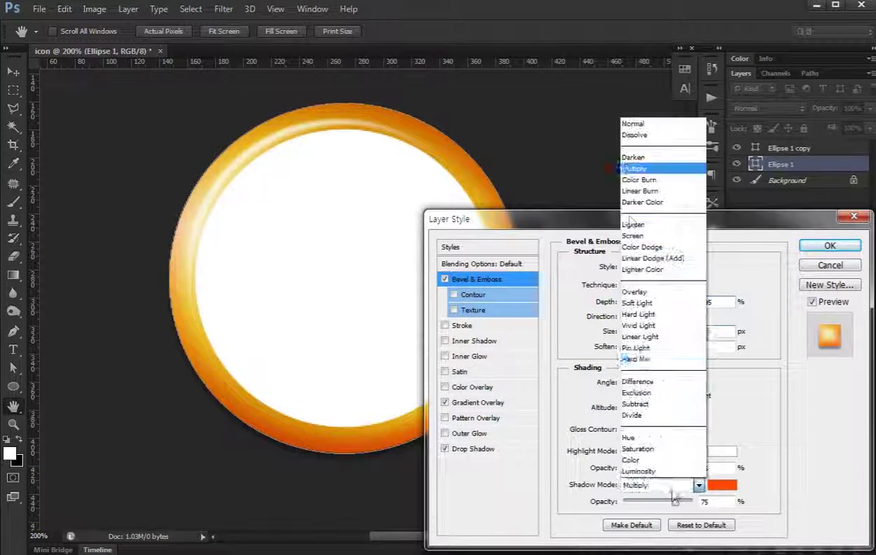
click(642, 125)
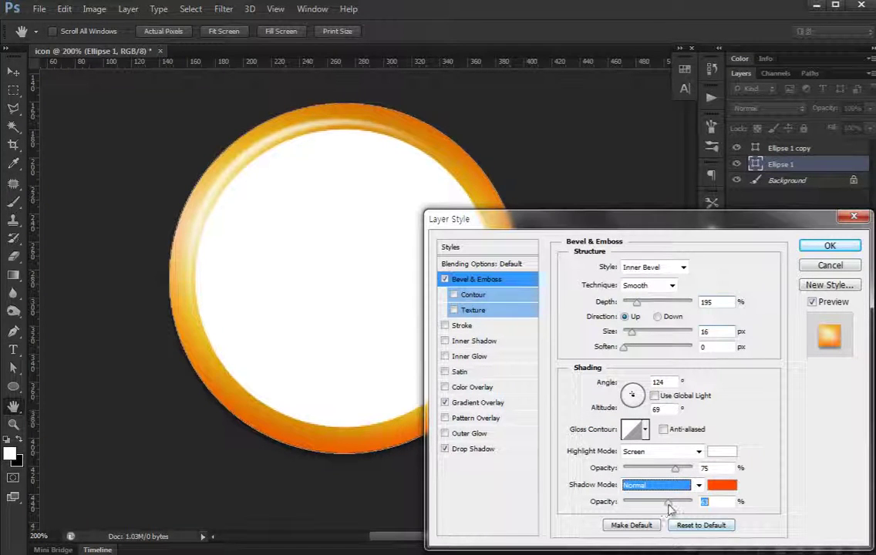
drag(674, 502, 668, 502)
Set the gradient overlay stops to #ee701c orange and #ffd95b pale yellow.
click(478, 403)
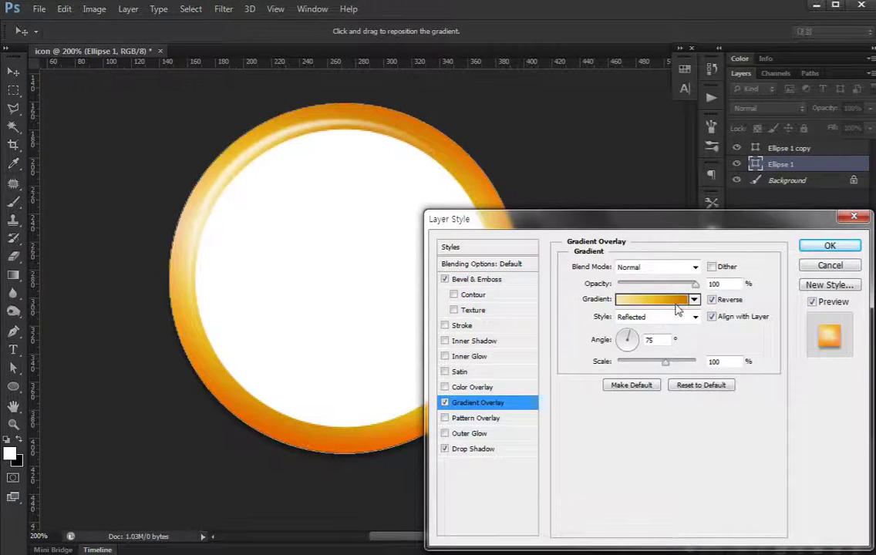
click(677, 306)
double_click(458, 549)
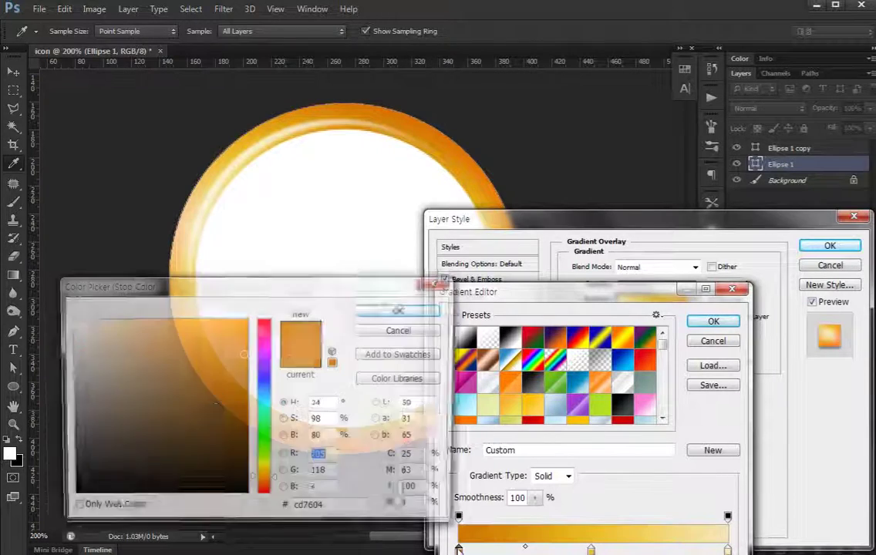
click(265, 485)
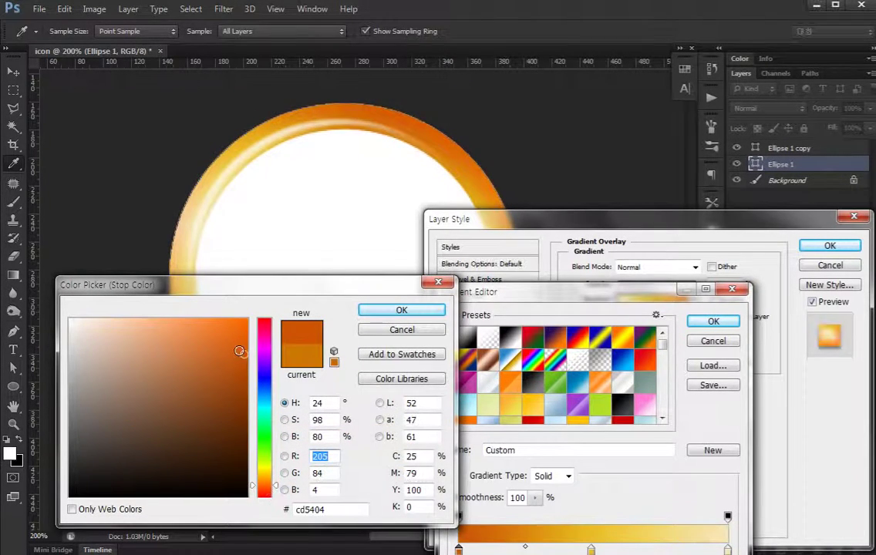
drag(242, 353, 226, 330)
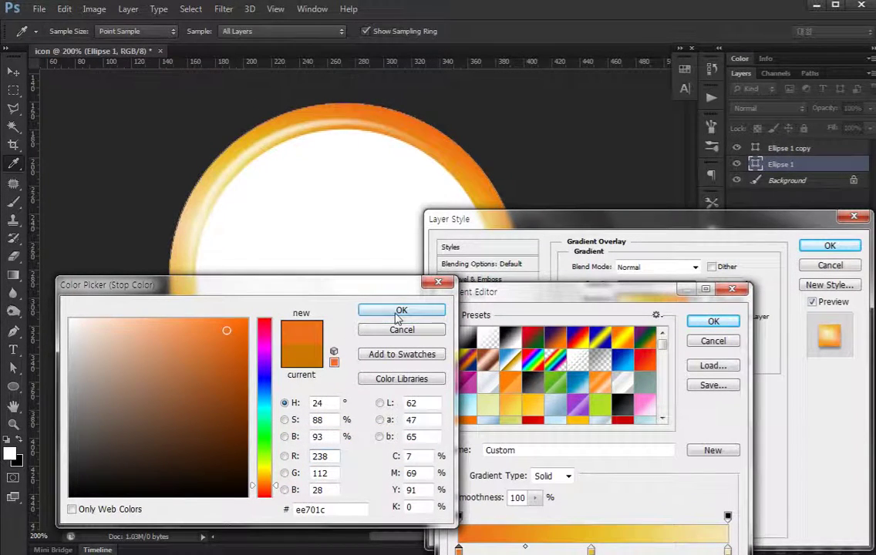
click(388, 312)
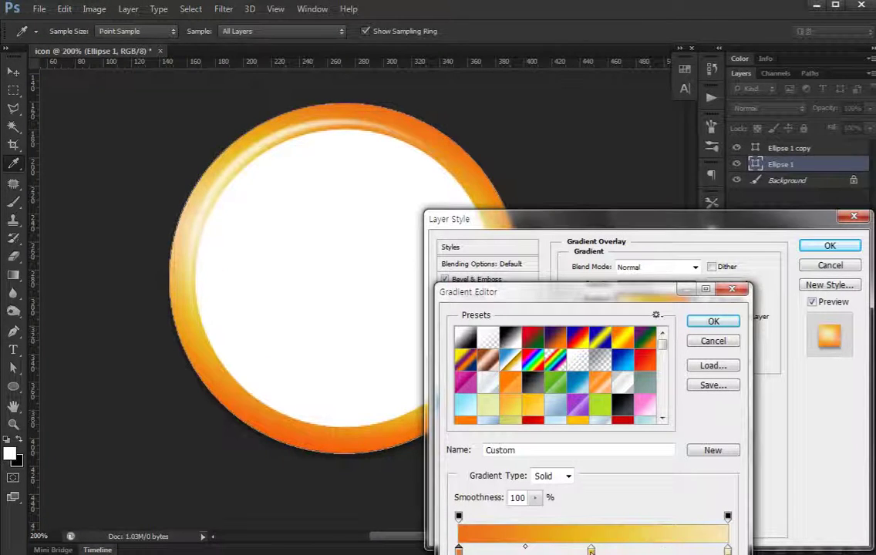
double_click(590, 549)
drag(215, 332, 183, 318)
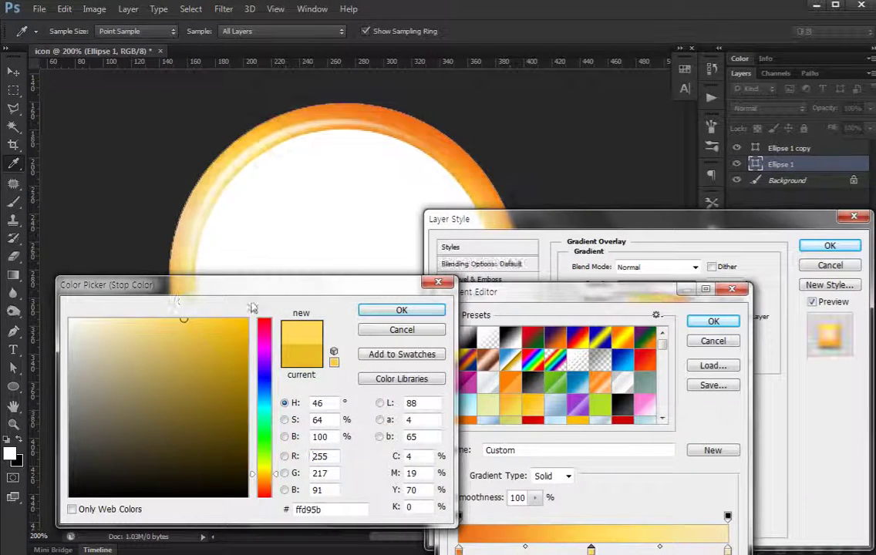
click(388, 312)
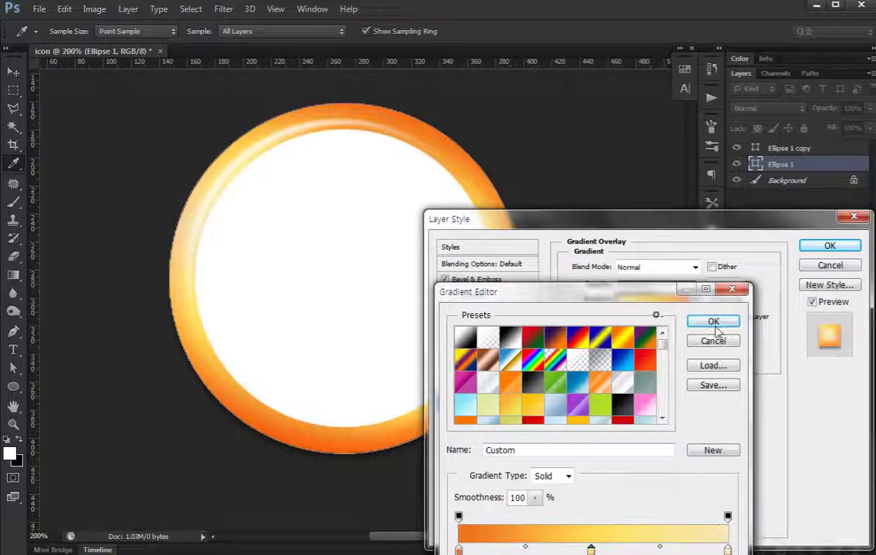
click(714, 322)
Set the gradient overlay angle to 90°.
drag(626, 339, 628, 340)
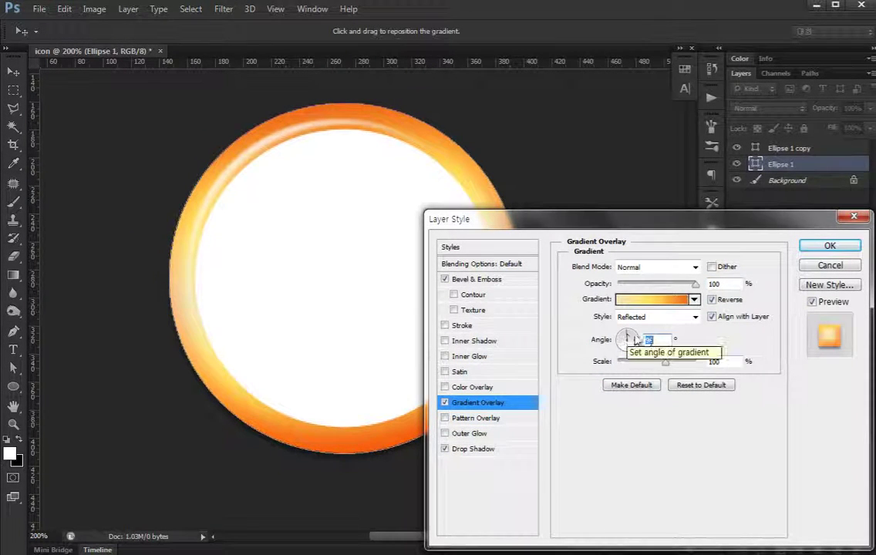
text(90)
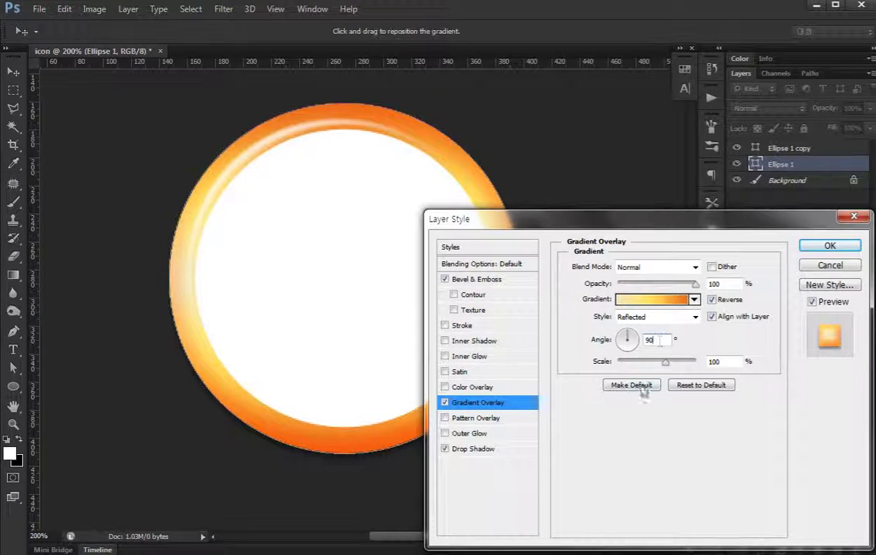
click(476, 279)
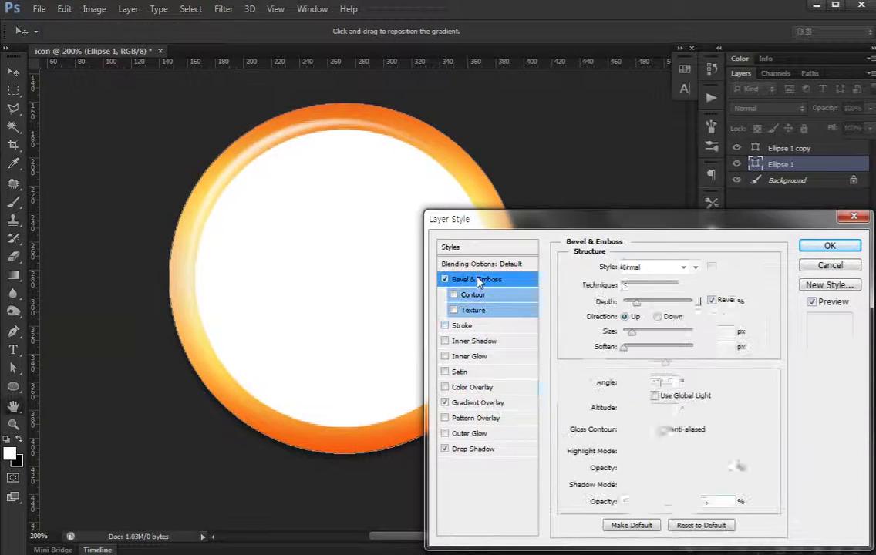
Raise the bevel shadow opacity to 100%, keeping its orange-red colour.
drag(675, 502, 687, 507)
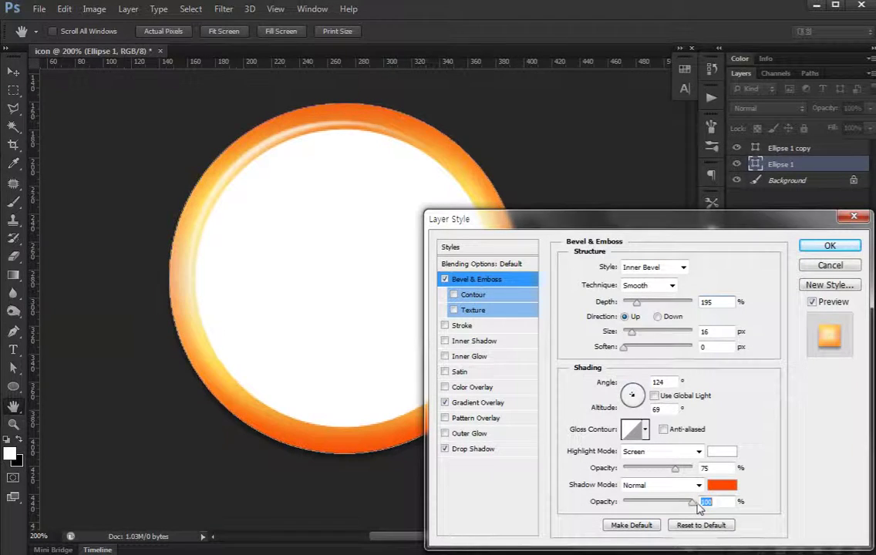
click(721, 485)
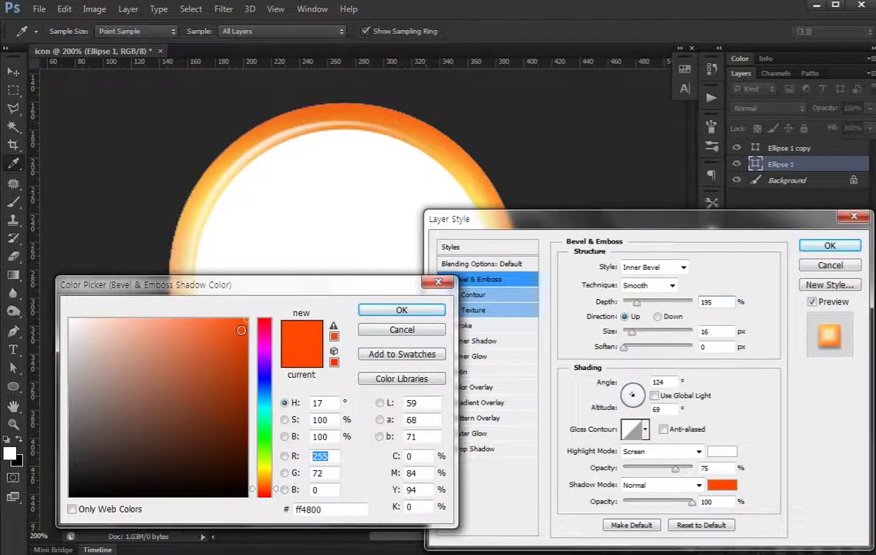
click(401, 312)
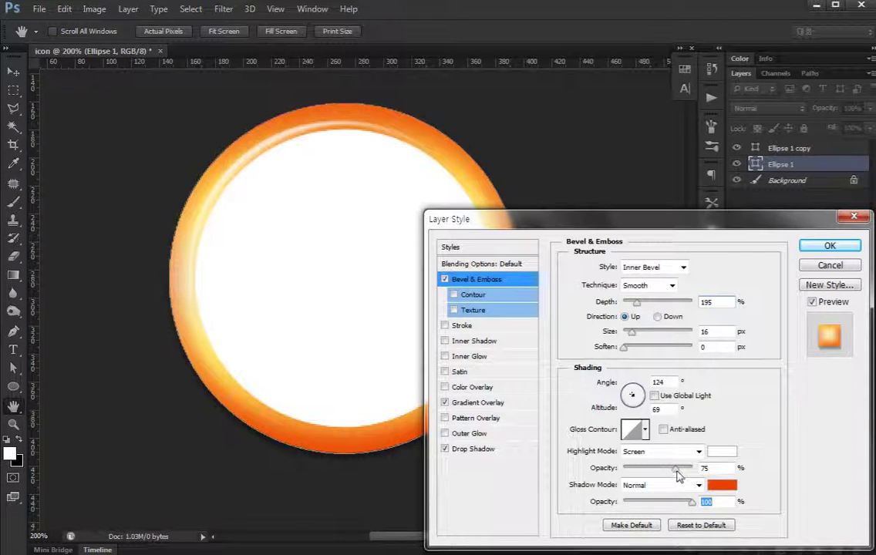
Set the bevel highlight colour to pale yellow #fff779 and readjust its opacity.
drag(676, 473, 650, 473)
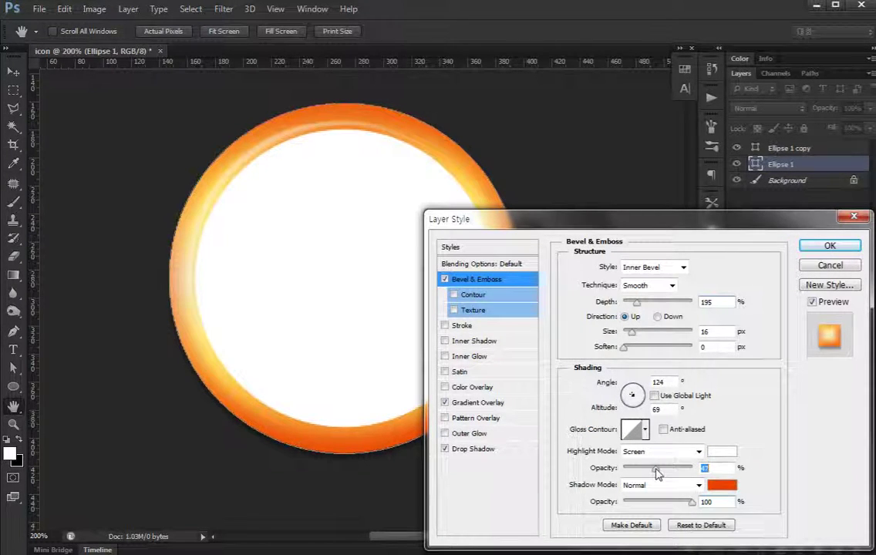
click(721, 450)
click(264, 468)
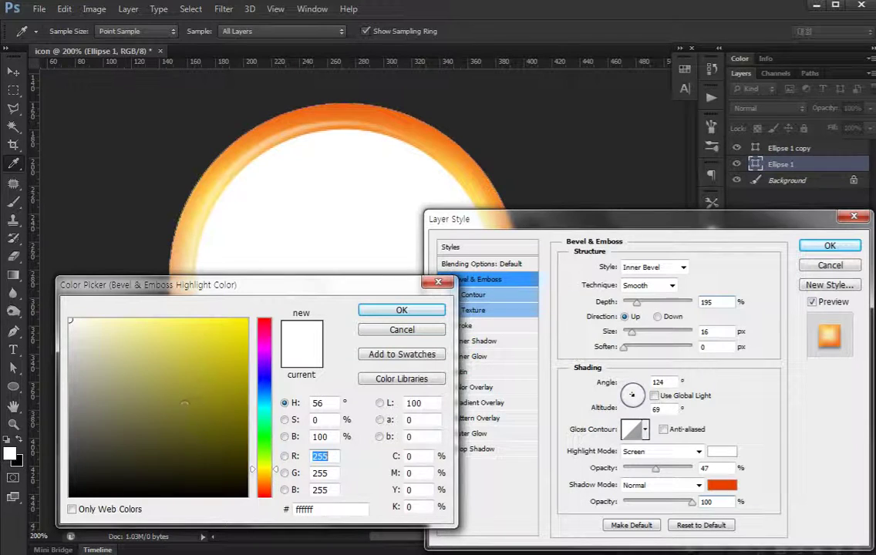
click(245, 320)
click(401, 310)
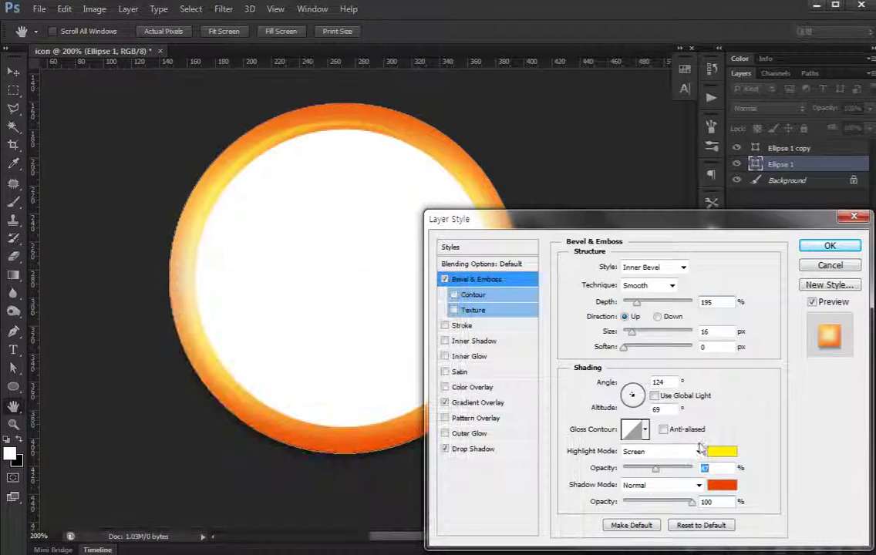
drag(655, 469, 633, 472)
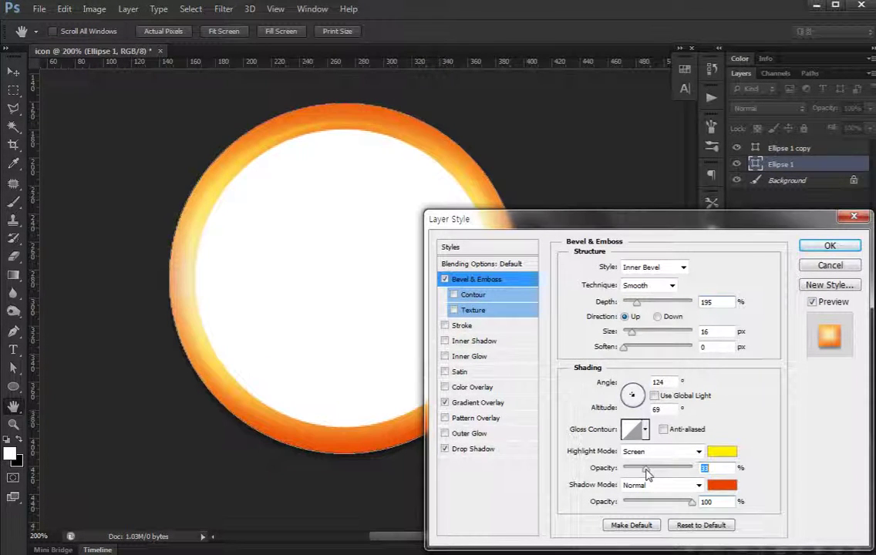
click(722, 451)
click(162, 319)
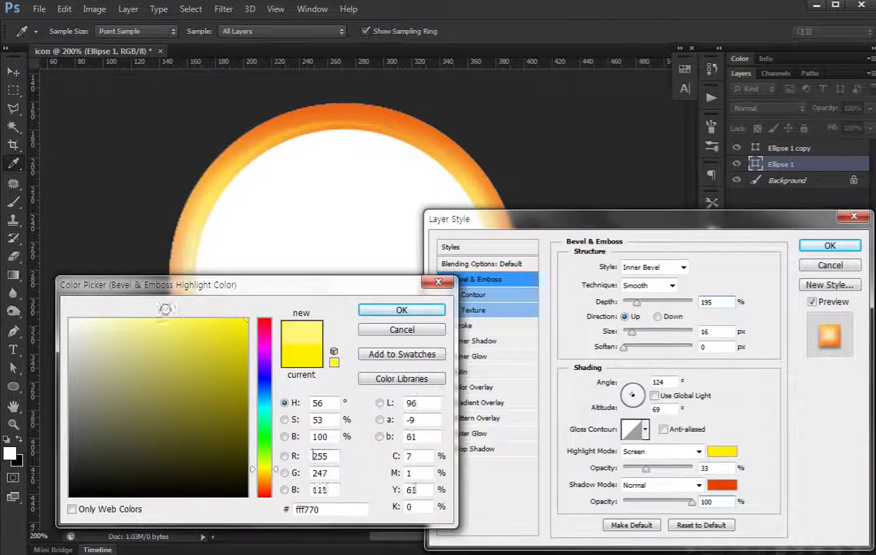
click(404, 310)
drag(646, 469, 678, 470)
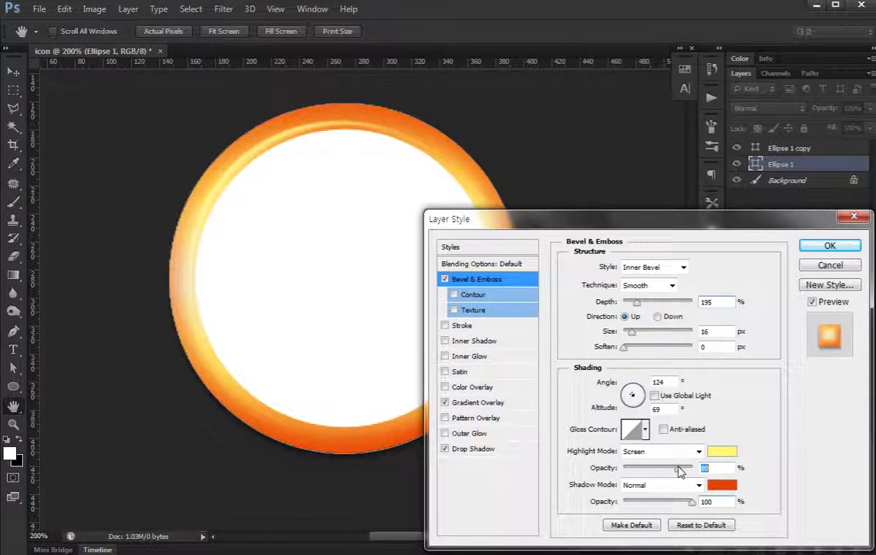
click(464, 402)
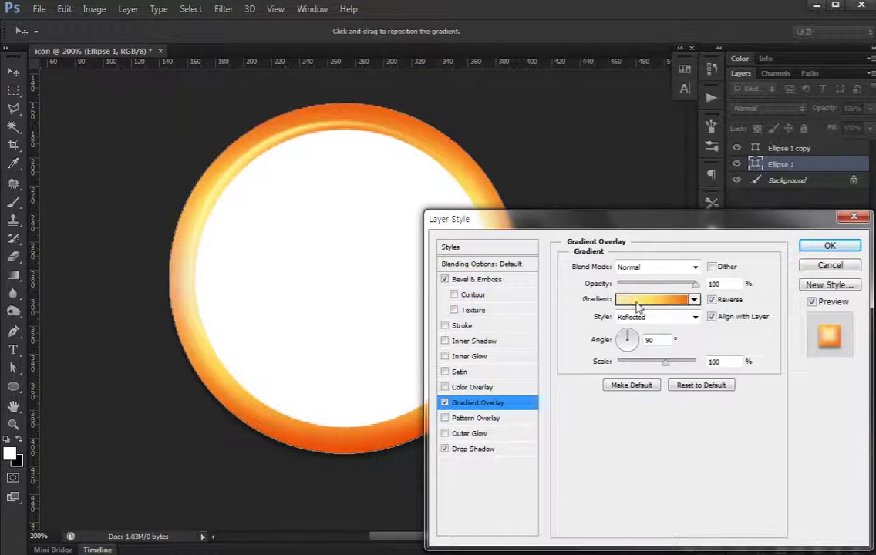
Switch the ring's gradient overlay to the ORB Base - Center Round preset.
click(637, 300)
scroll(555, 378, down, 2)
click(537, 383)
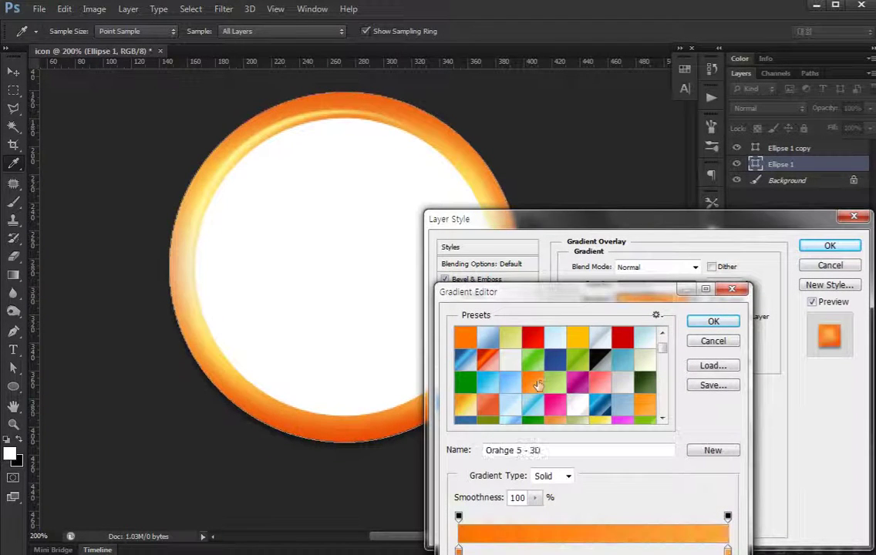
scroll(539, 381, down, 2)
scroll(554, 383, down, 1)
click(467, 351)
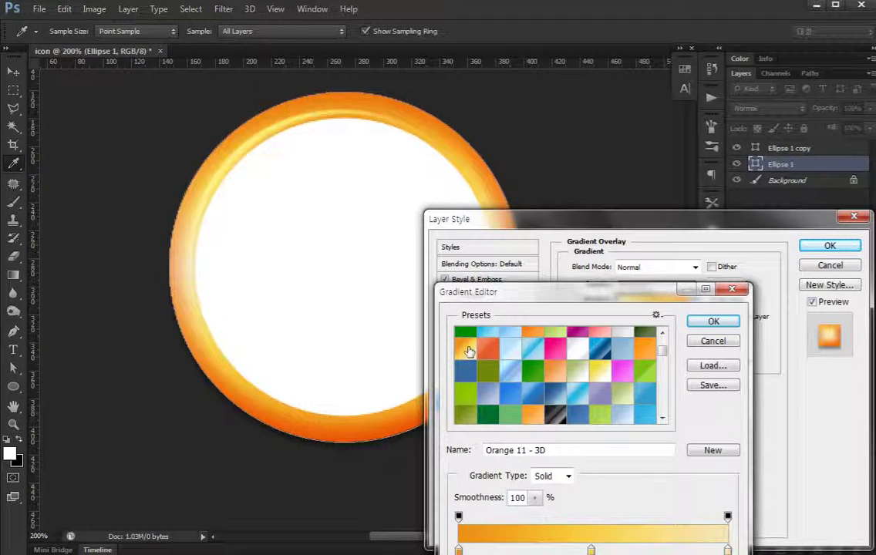
scroll(588, 376, down, 2)
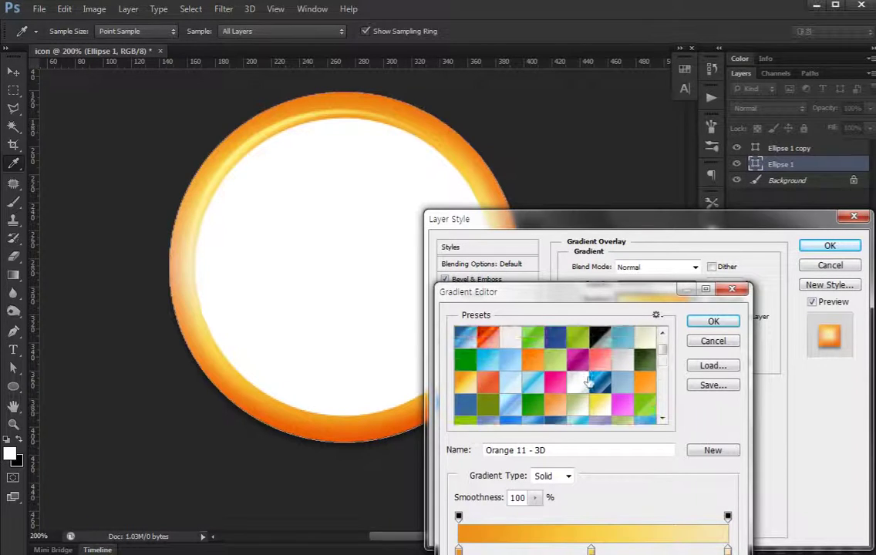
scroll(585, 382, down, 2)
scroll(582, 384, down, 2)
scroll(582, 384, down, 2)
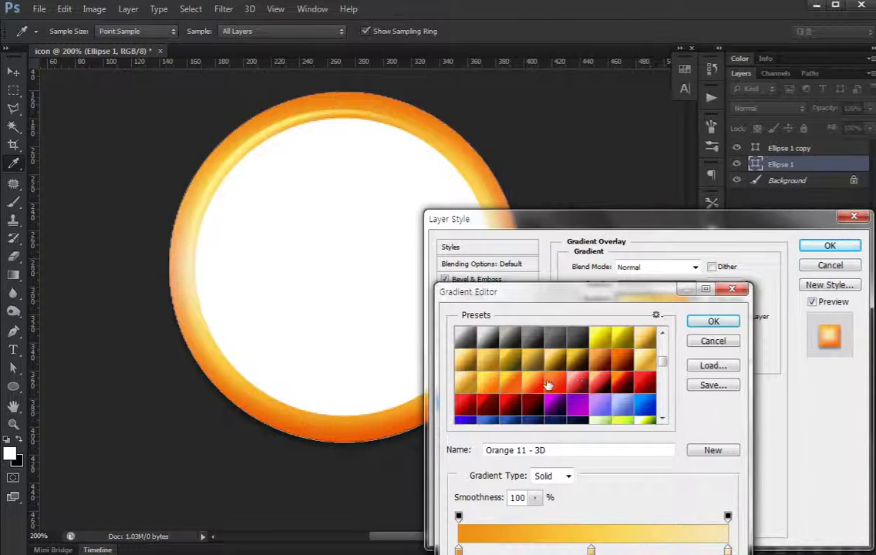
click(532, 384)
click(711, 320)
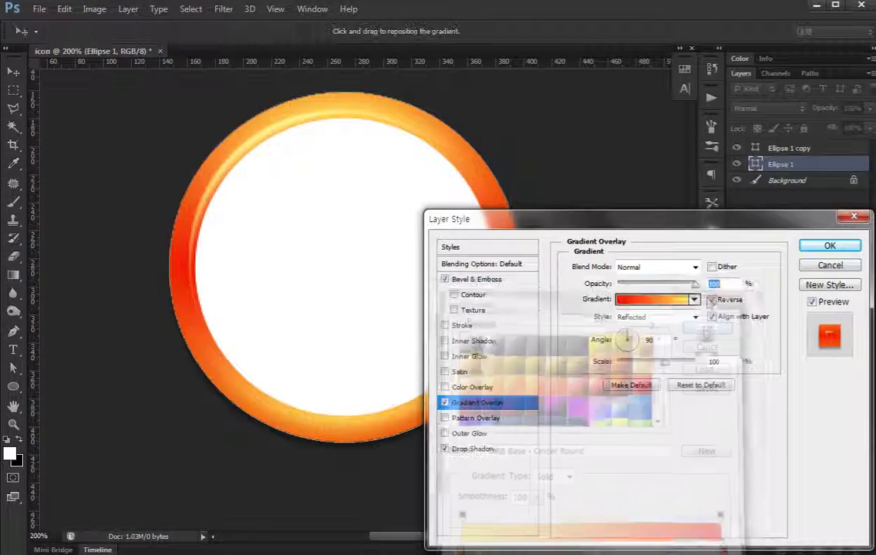
Make the gradient Linear at 150% scale, shifted so the ring's top is lighter.
click(671, 318)
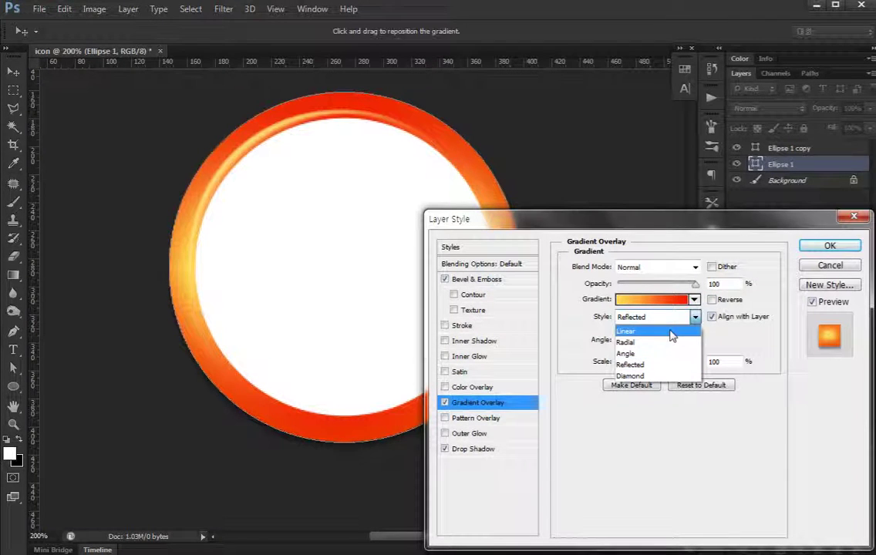
click(671, 332)
click(674, 316)
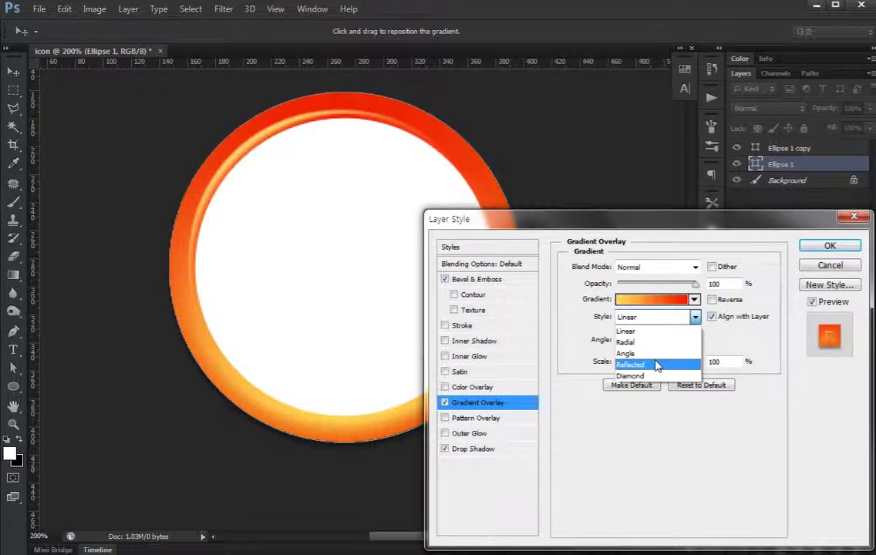
click(778, 381)
drag(663, 362, 714, 362)
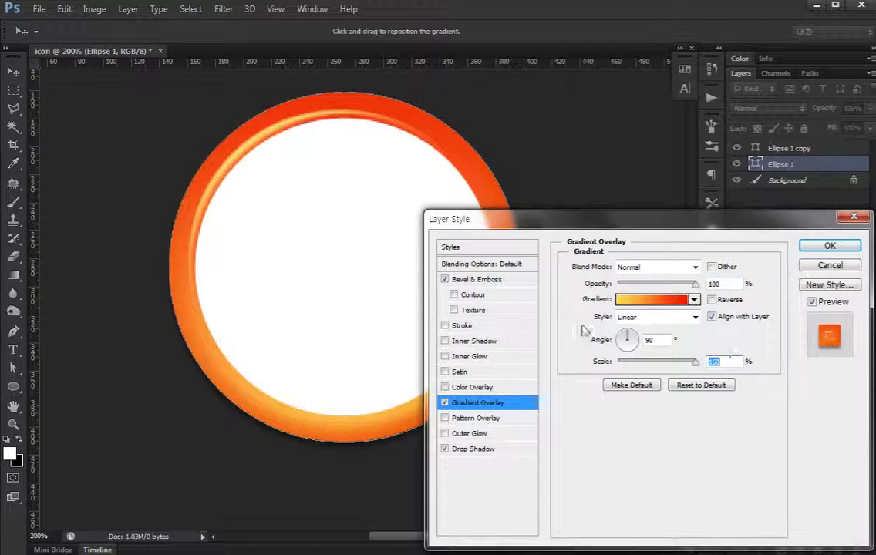
drag(410, 205, 343, 197)
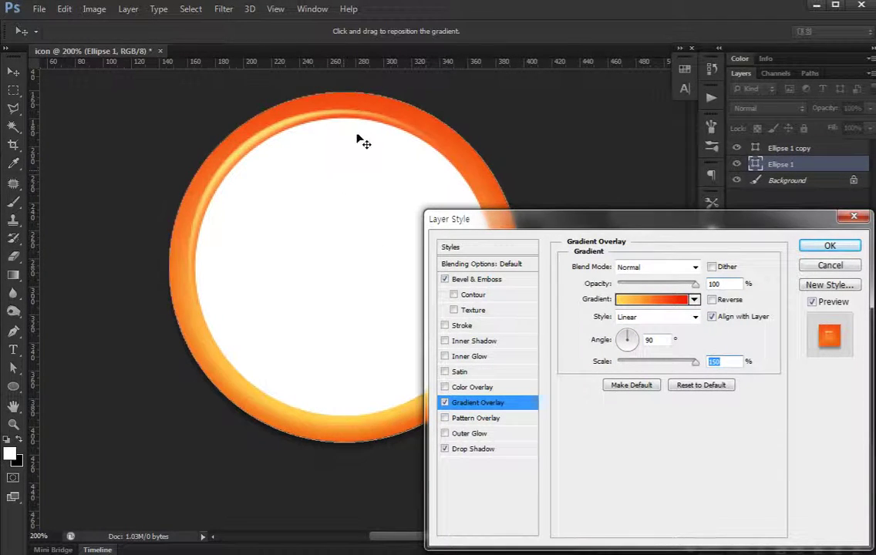
drag(359, 141, 367, 78)
mouse_move(349, 270)
mouse_down()
mouse_move(333, 227)
mouse_move(348, 251)
mouse_up()
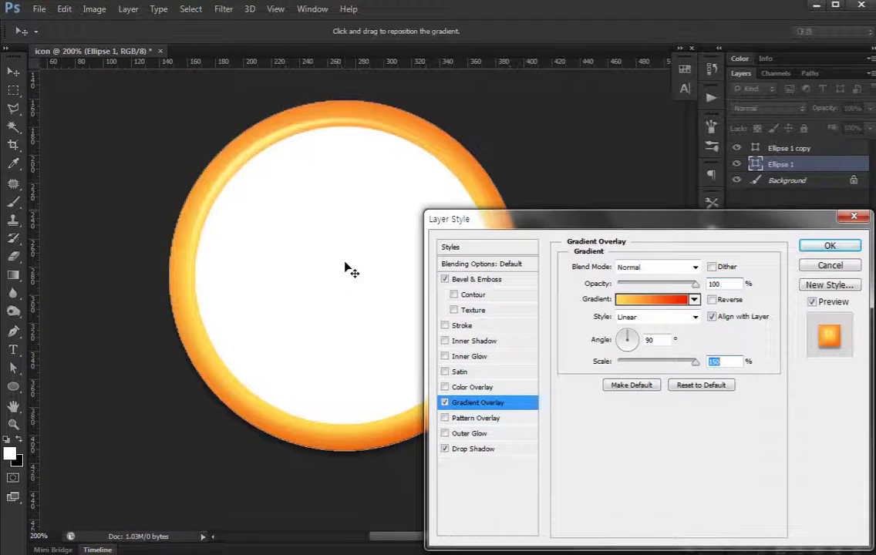
Apply the layer style with bevel, gradient overlay and drop shadow, leaving Color Overlay off.
click(445, 387)
click(444, 387)
click(828, 248)
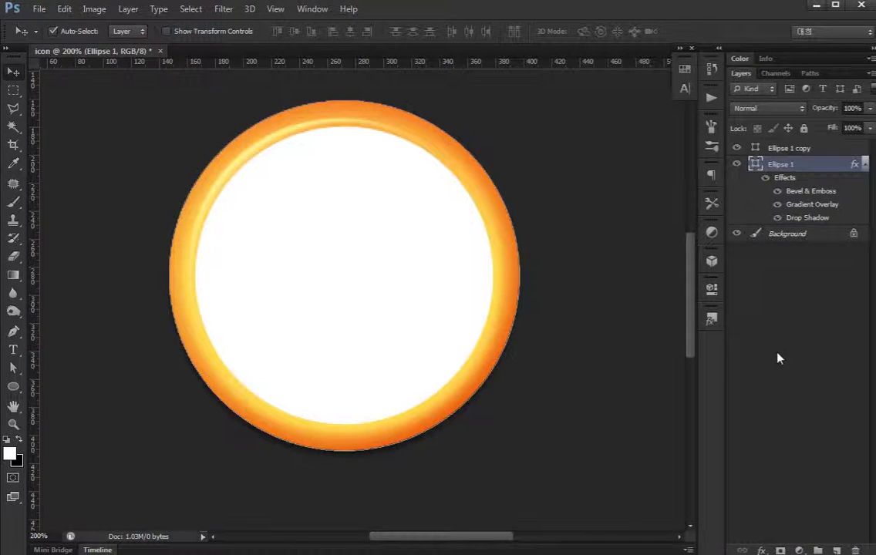
Add an Inner Shadow to the Ellipse 1 copy layer at a -90° angle.
click(378, 347)
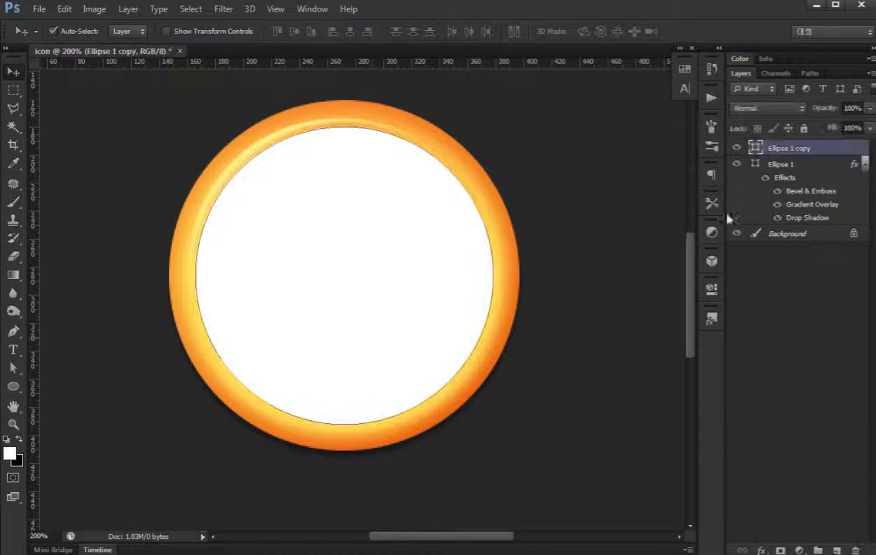
double_click(832, 150)
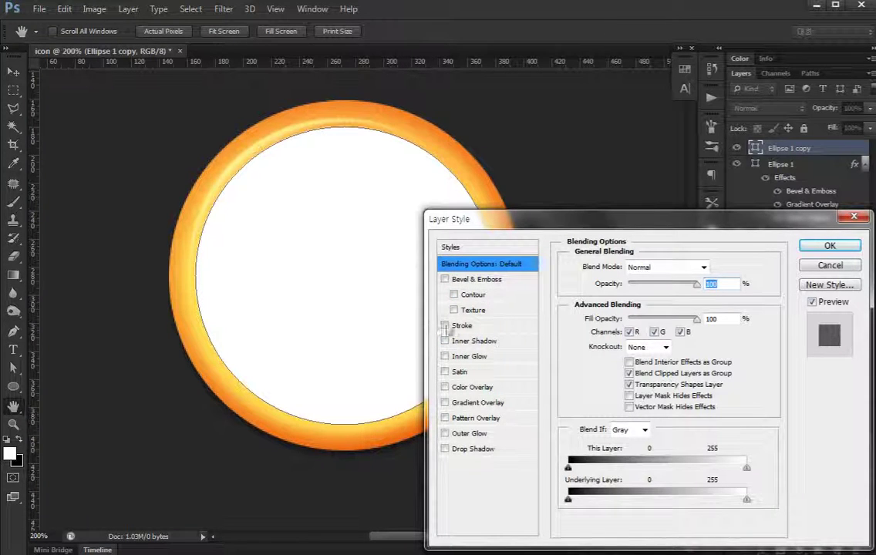
click(485, 341)
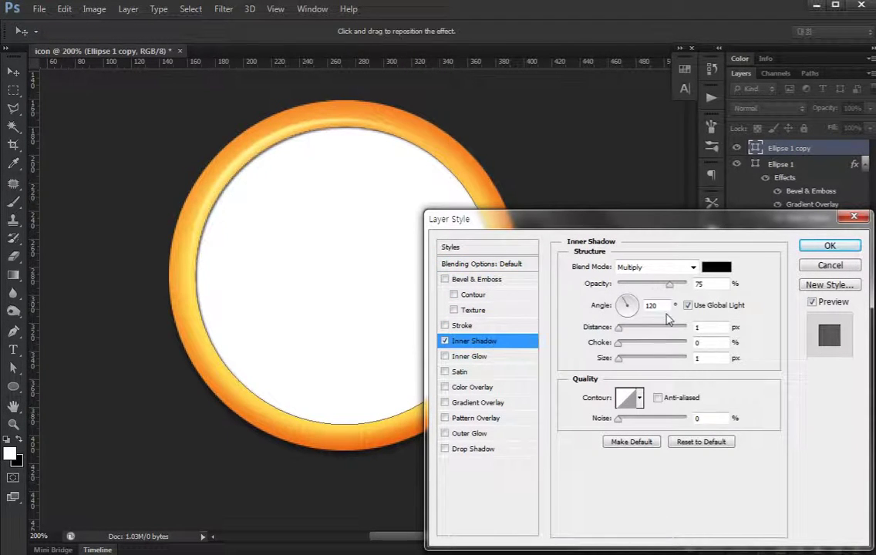
text(90)
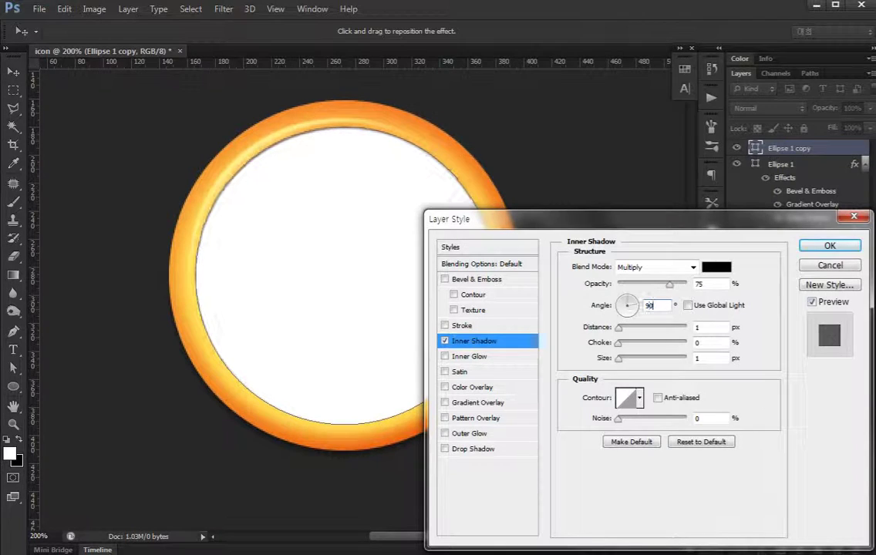
text(-90)
key(Tab)
key(Tab)
key(Tab)
Tune the inner shadow to choke 100 and 4 px size, adjusting its distance, and apply it.
drag(629, 364, 629, 363)
mouse_move(618, 327)
mouse_down()
mouse_move(628, 337)
mouse_move(743, 342)
mouse_up()
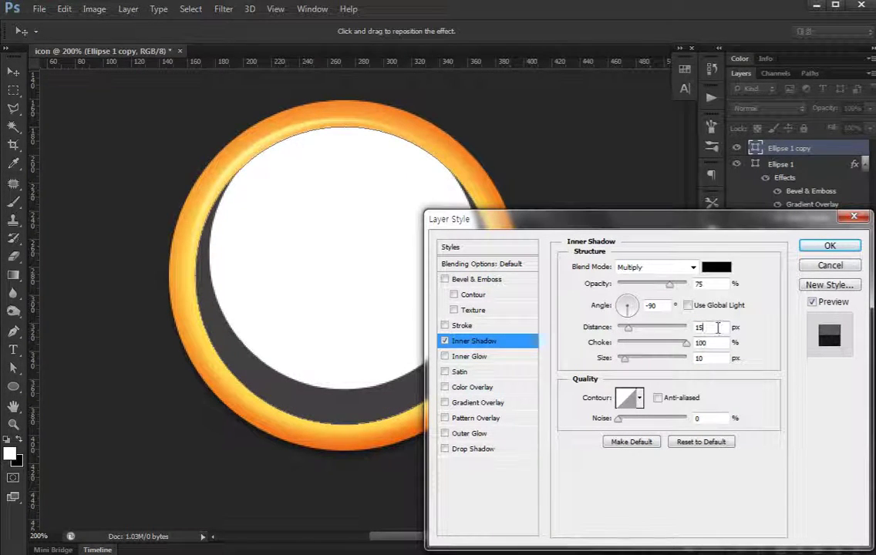
key(Down)
key(Down)
key(Down)
key(Down)
key(Down)
key(Down)
click(716, 326)
key(Up)
key(Up)
key(Up)
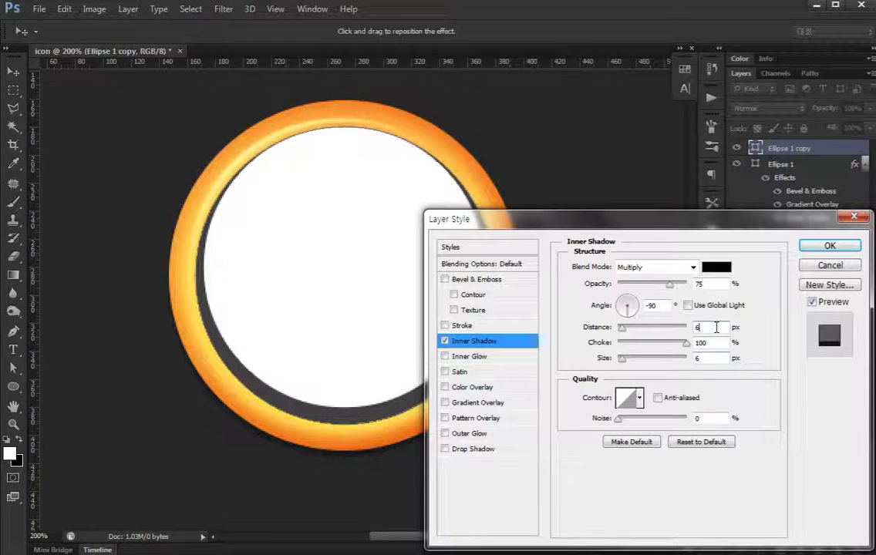
key(Down)
key(Down)
click(710, 357)
key(Down)
key(Down)
click(712, 327)
key(Down)
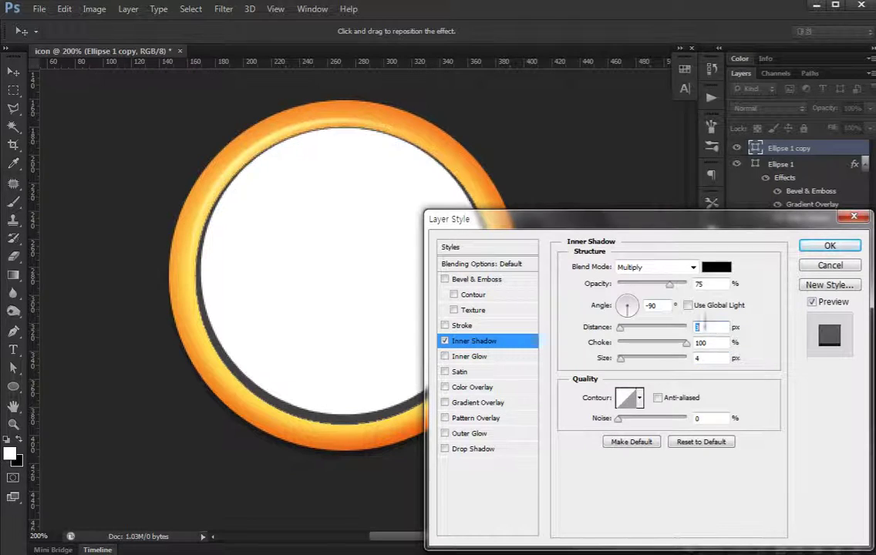
click(829, 246)
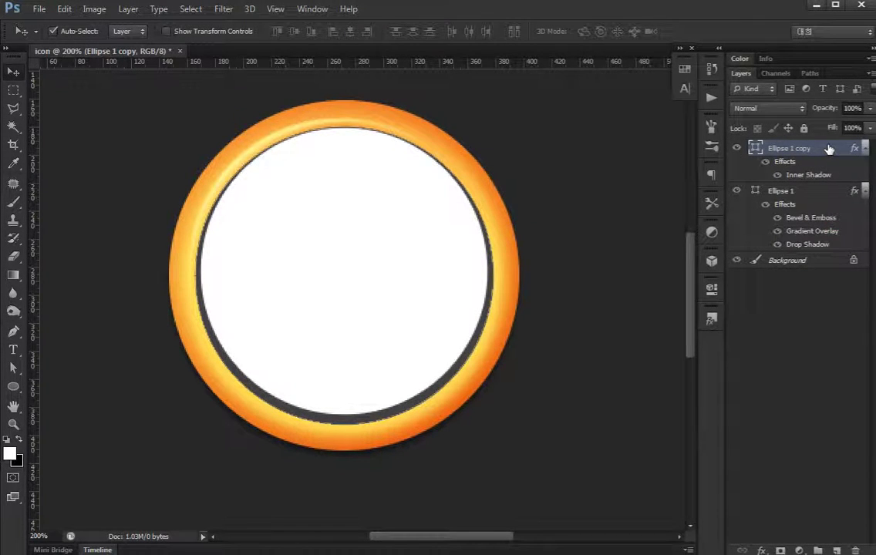
double_click(828, 148)
Add a red-orange Gradient Overlay to the inner circle, recolouring one stop to #ff7e00.
click(478, 402)
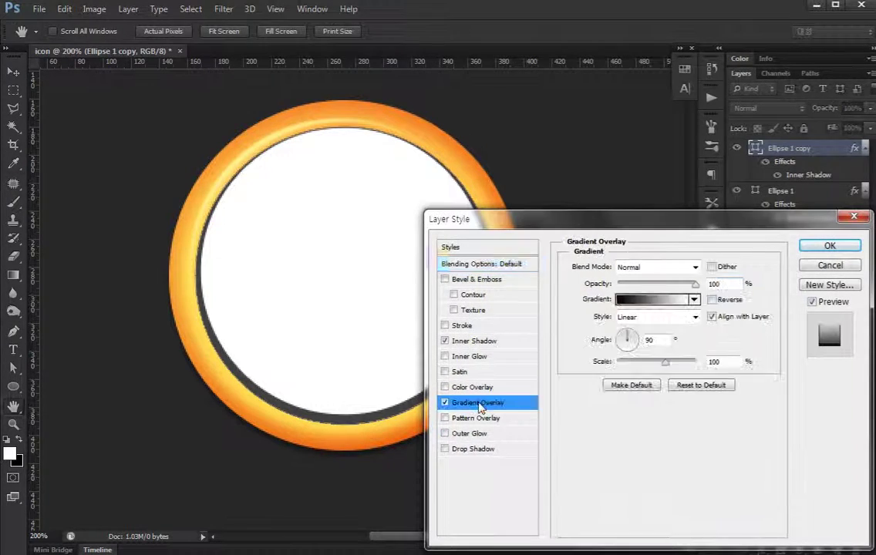
click(628, 301)
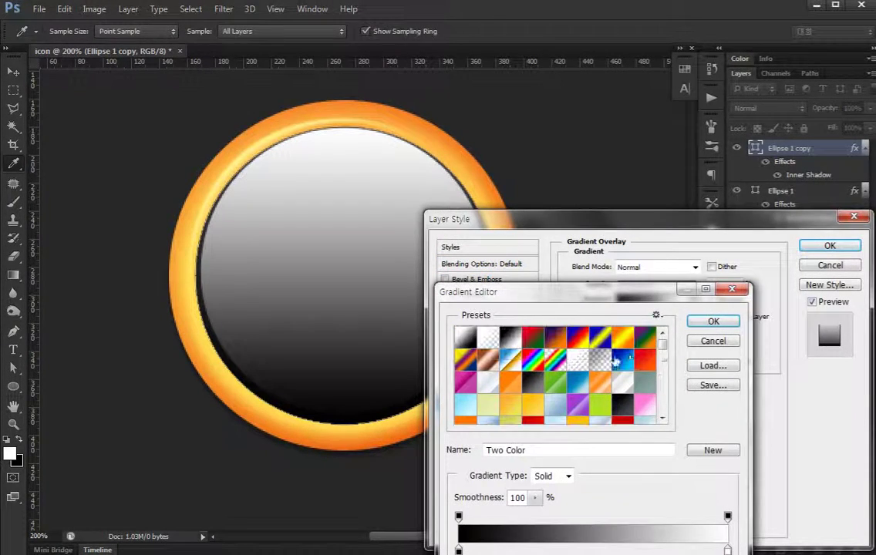
click(626, 359)
click(713, 321)
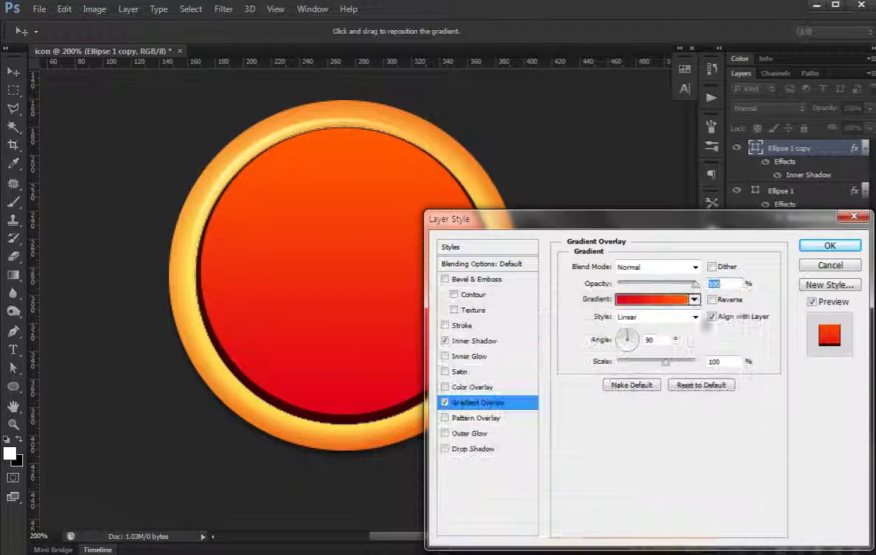
click(639, 300)
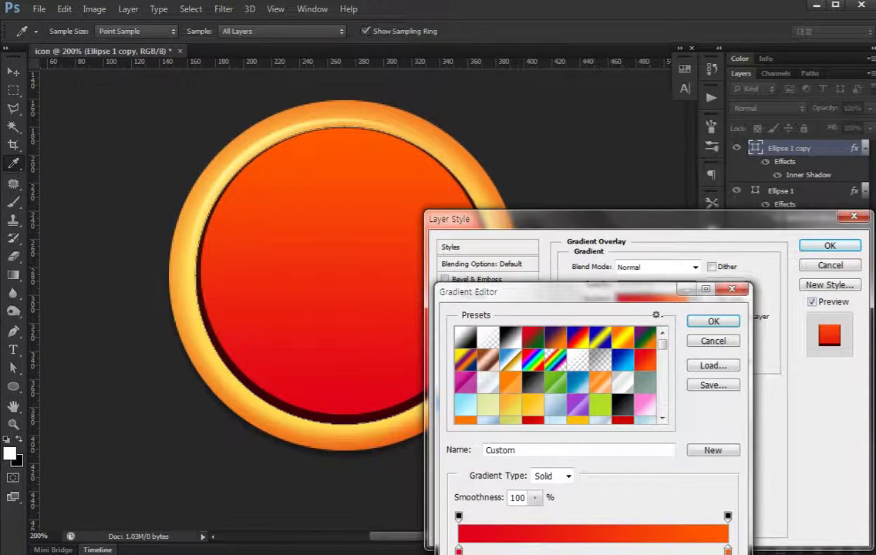
double_click(727, 549)
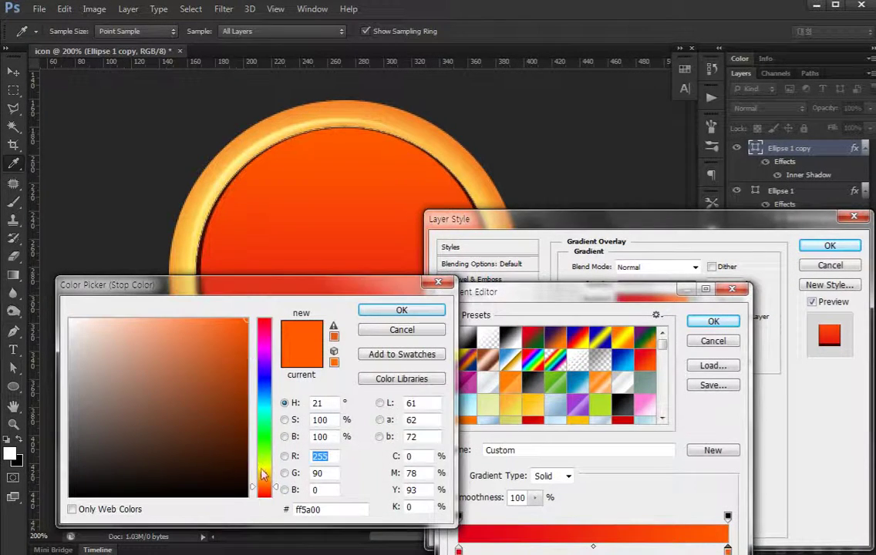
click(265, 479)
drag(267, 484, 268, 487)
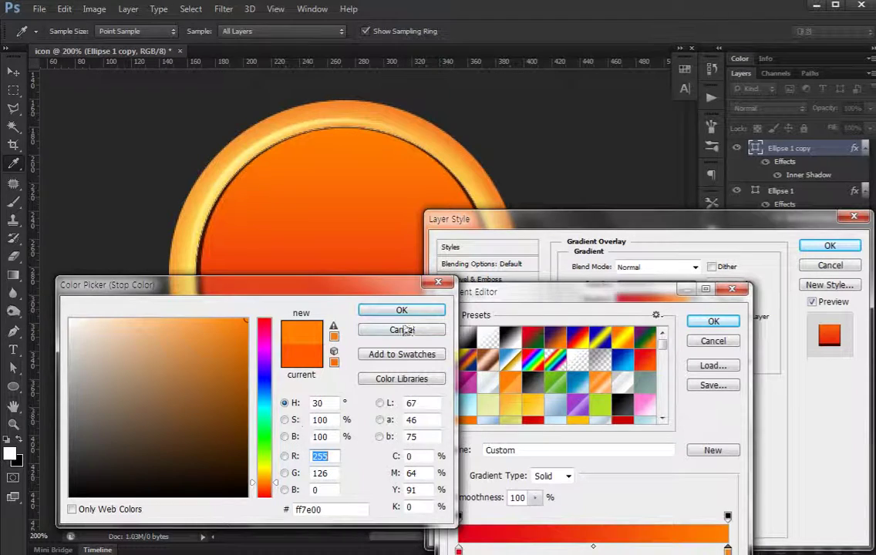
click(422, 311)
click(713, 322)
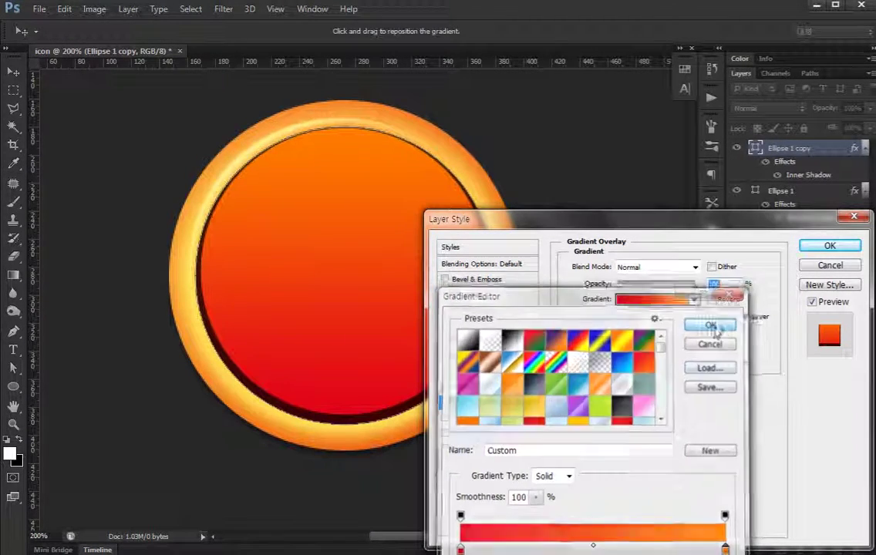
Make the gradient radial and reversed, shift its left stop to orange, and move its centre up-left.
click(693, 316)
click(651, 345)
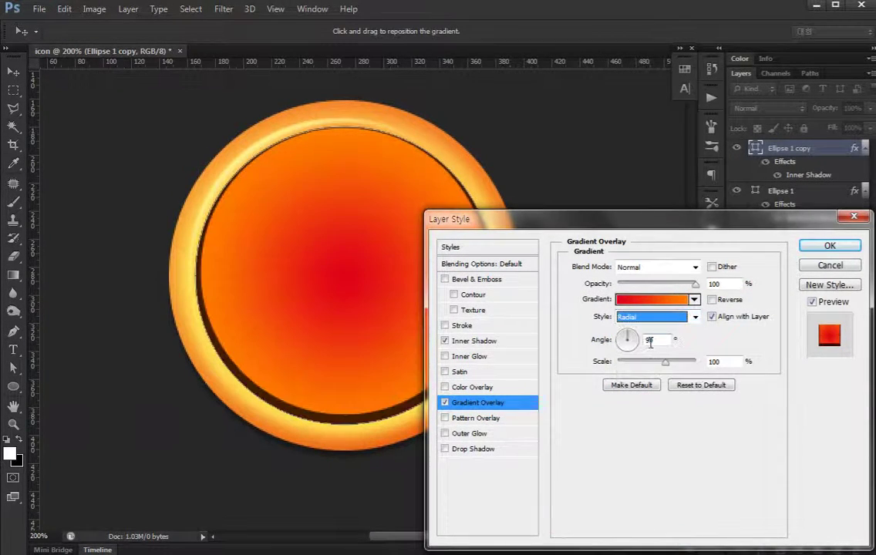
click(711, 300)
click(655, 299)
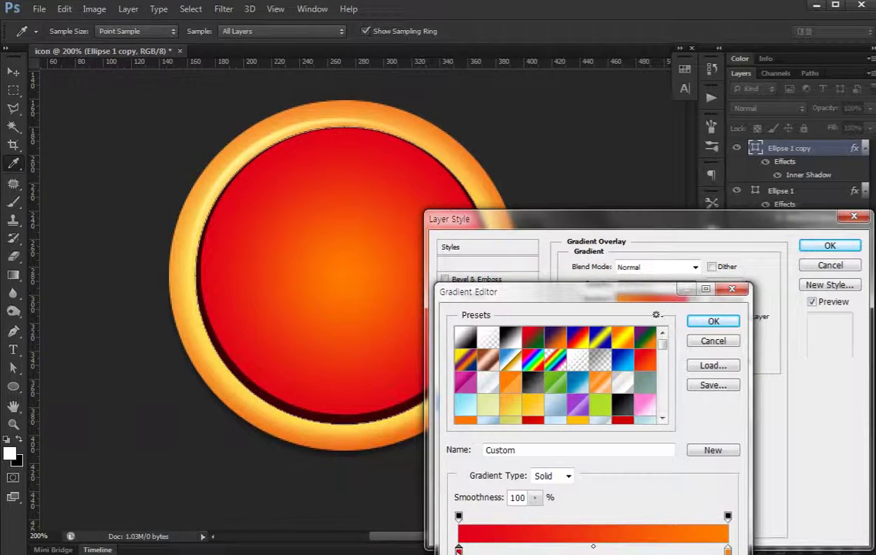
double_click(459, 548)
drag(272, 452, 267, 494)
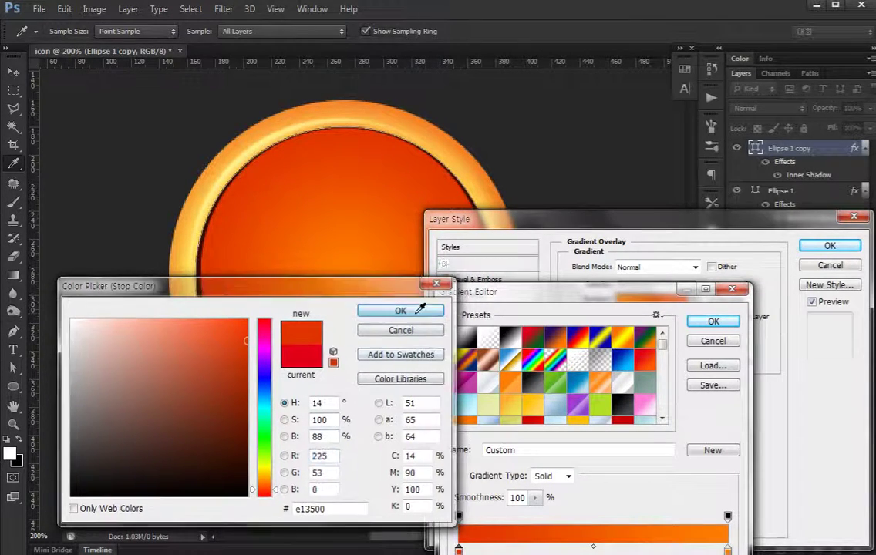
click(408, 310)
click(713, 321)
mouse_move(297, 318)
mouse_down()
mouse_move(268, 230)
mouse_move(255, 264)
mouse_move(264, 201)
mouse_move(250, 318)
mouse_move(270, 332)
mouse_up()
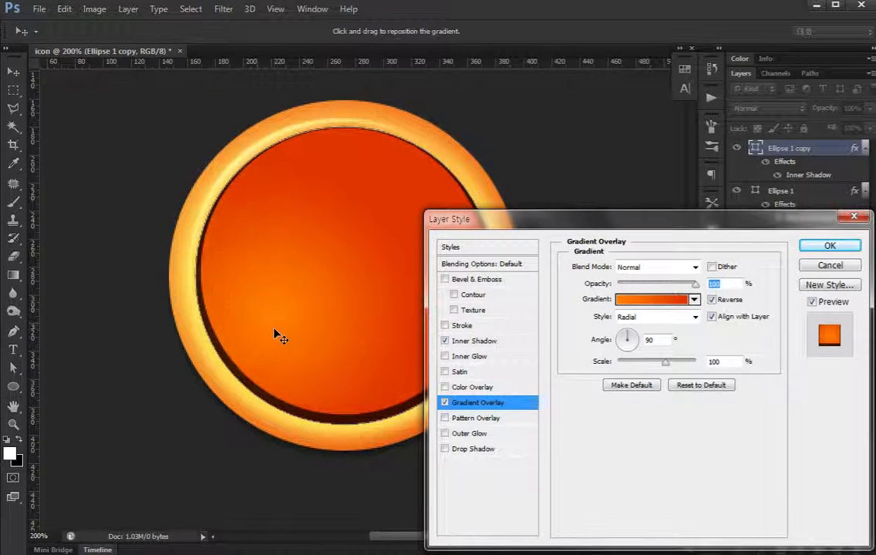
click(463, 356)
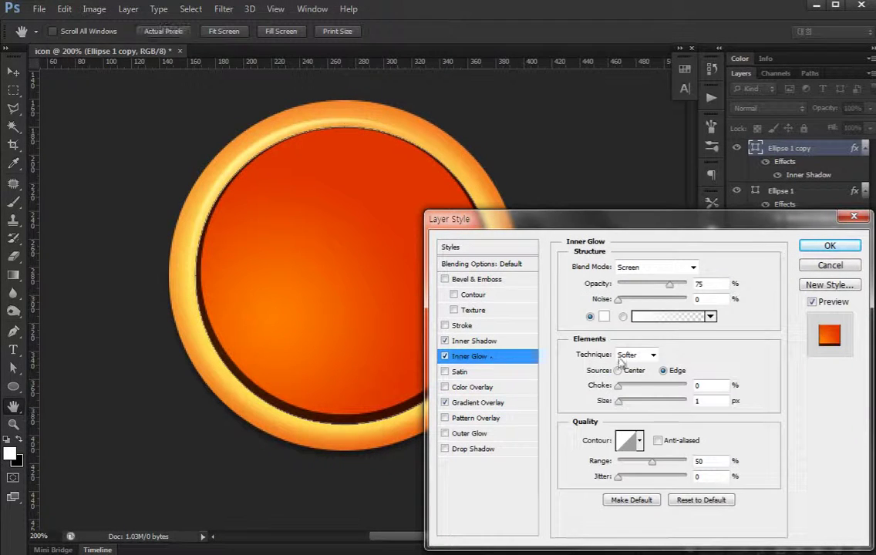
Set the inner glow to 14% opacity, 100% choke and about 22 px size.
drag(619, 401, 626, 407)
drag(669, 284, 625, 286)
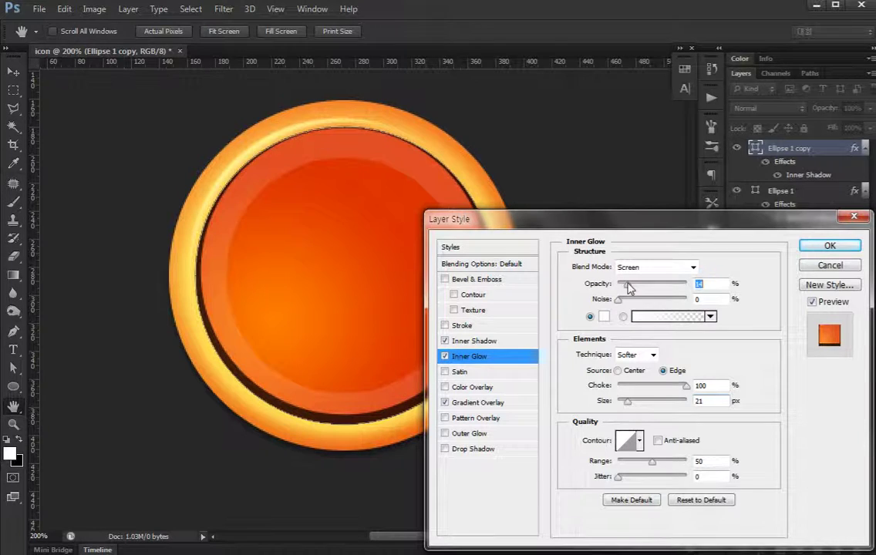
key(Down)
key(Down)
key(Down)
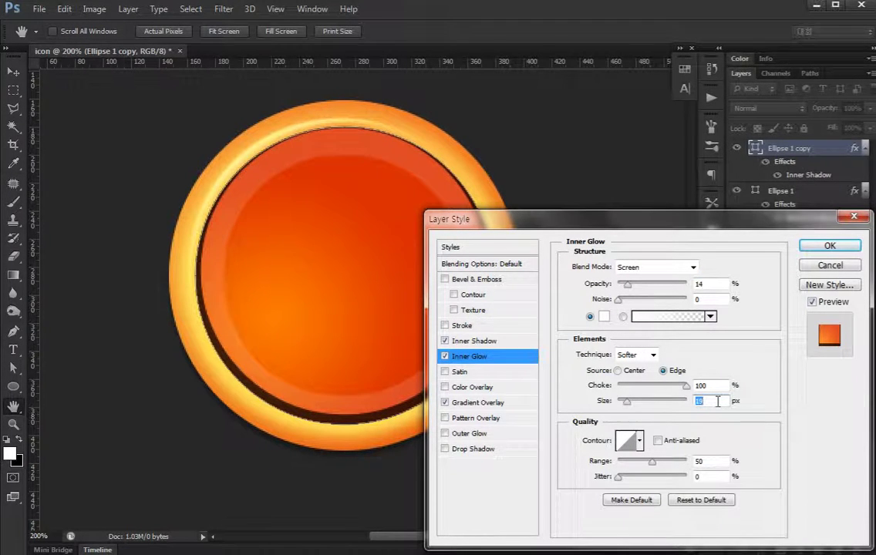
key(Up)
key(Up)
key(Up)
key(Up)
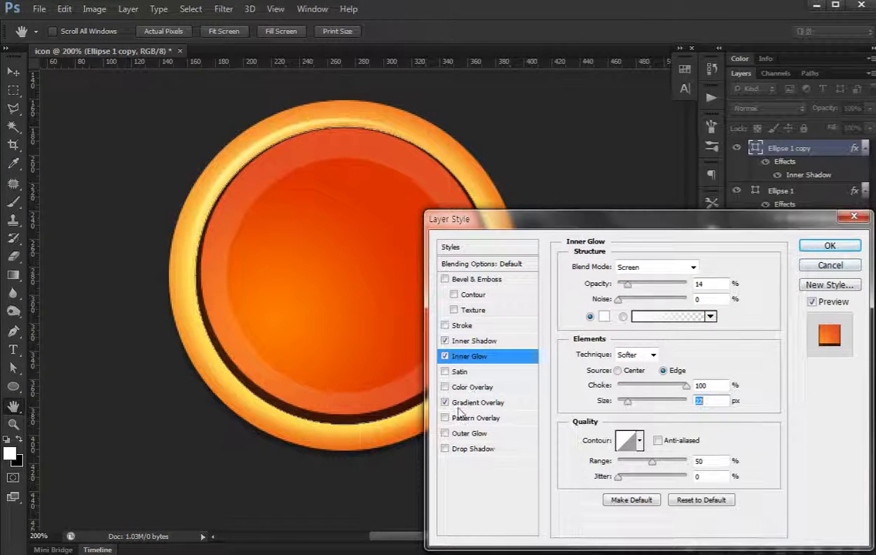
click(471, 340)
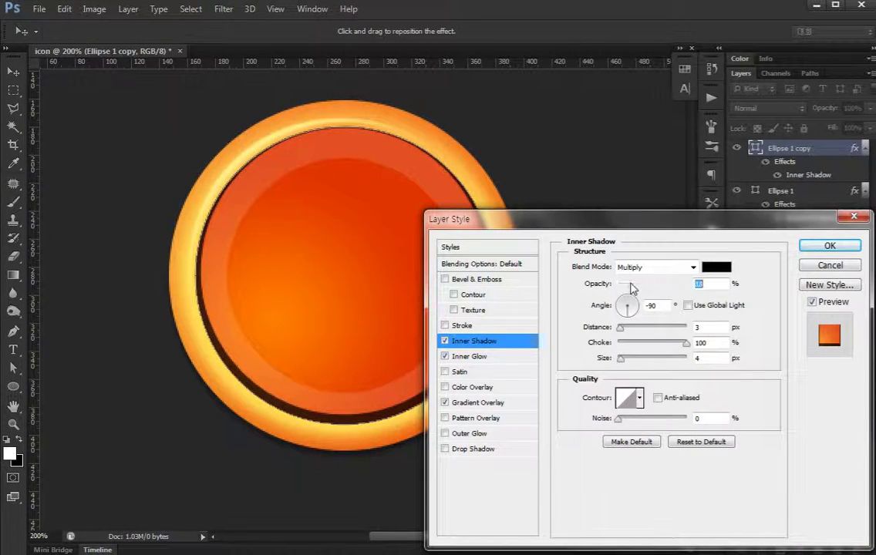
click(716, 266)
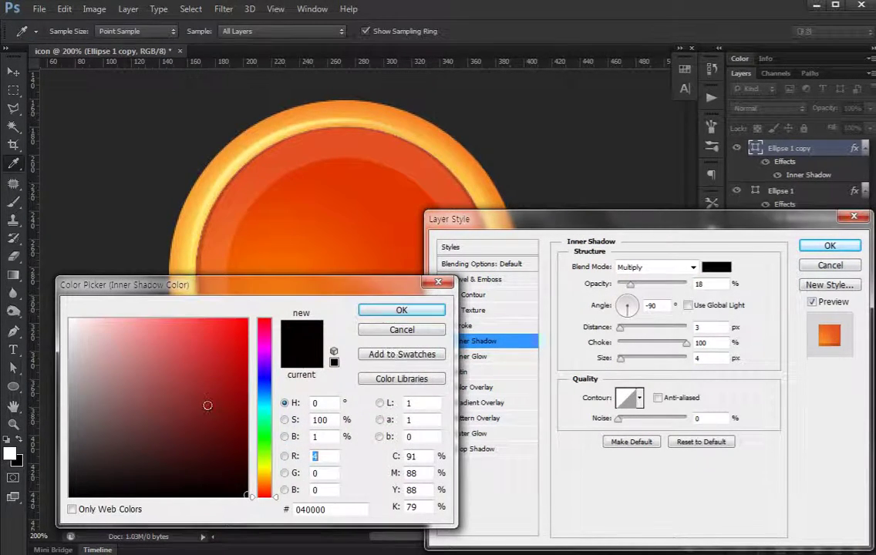
Set the inner shadow colour to dark orange c13100.
drag(226, 365, 247, 347)
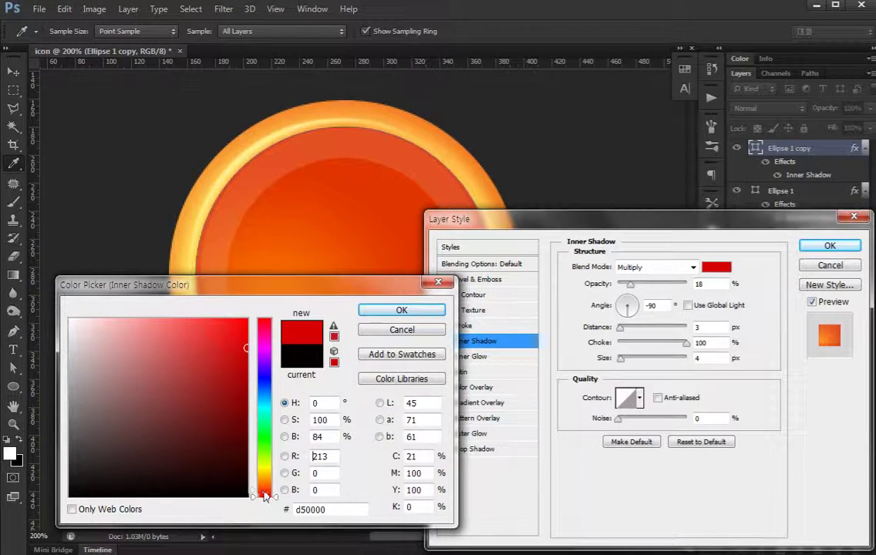
drag(264, 495, 264, 489)
click(401, 310)
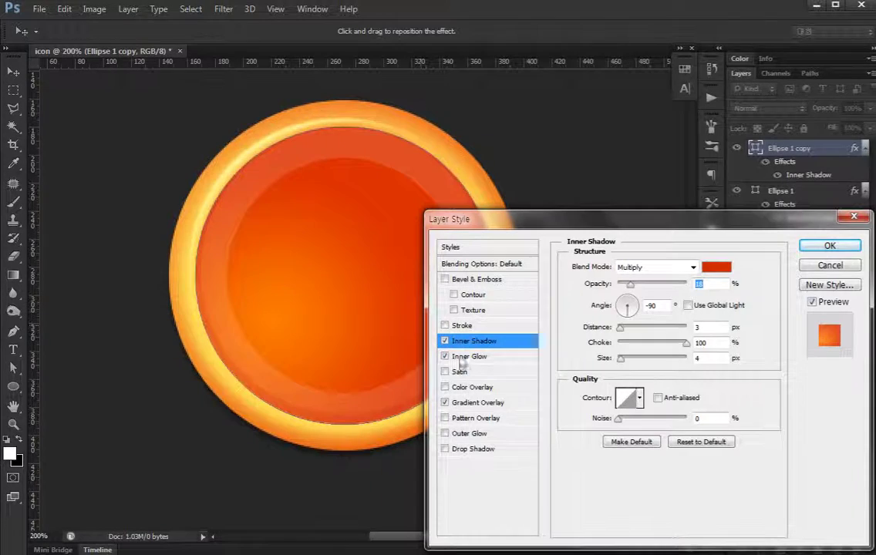
click(716, 267)
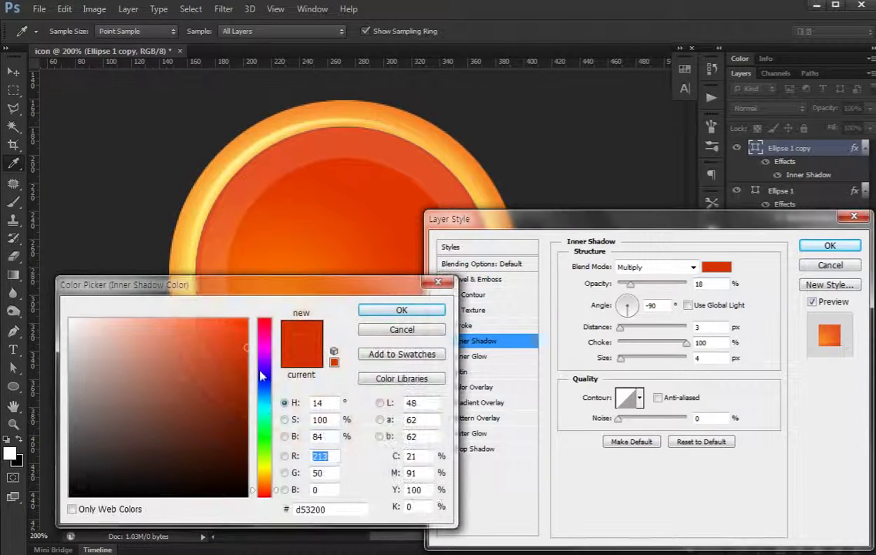
click(241, 362)
click(400, 309)
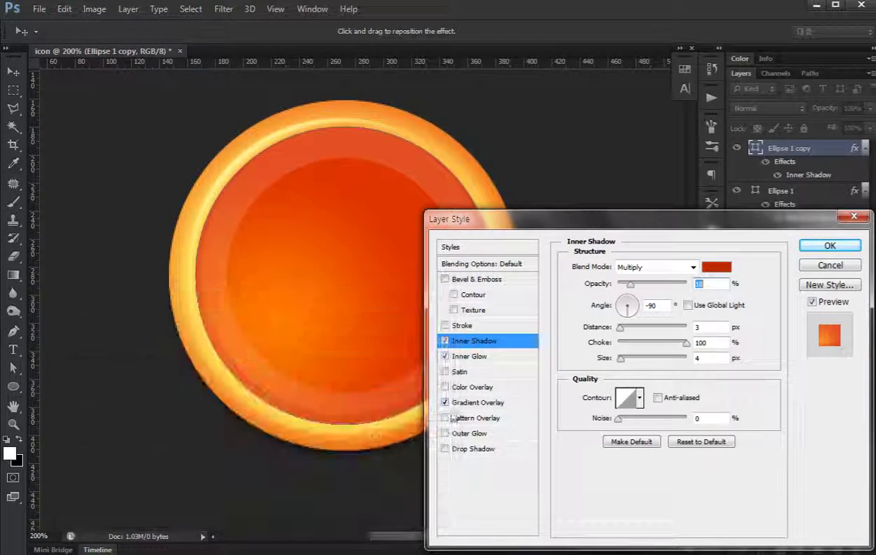
Switch the inner shadow to Normal blend at about 41% opacity and apply the style.
click(646, 267)
click(641, 278)
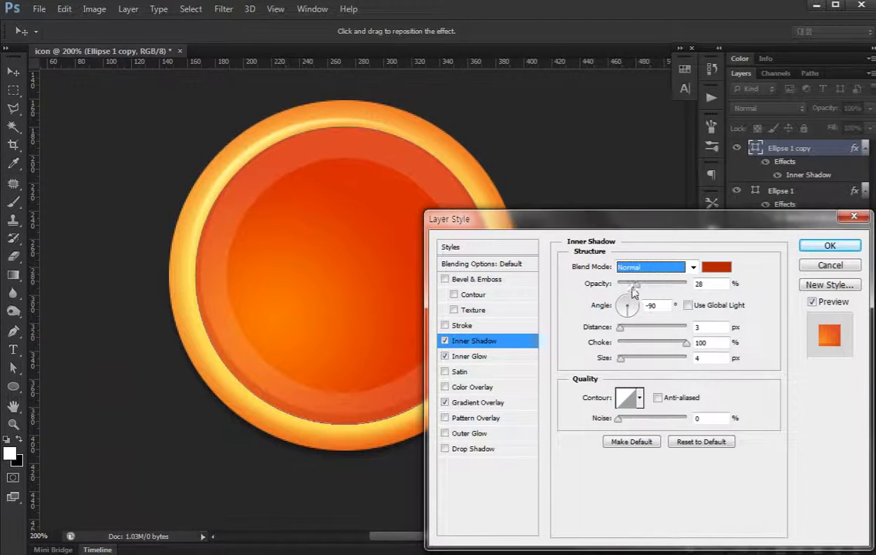
click(635, 285)
drag(638, 288, 650, 289)
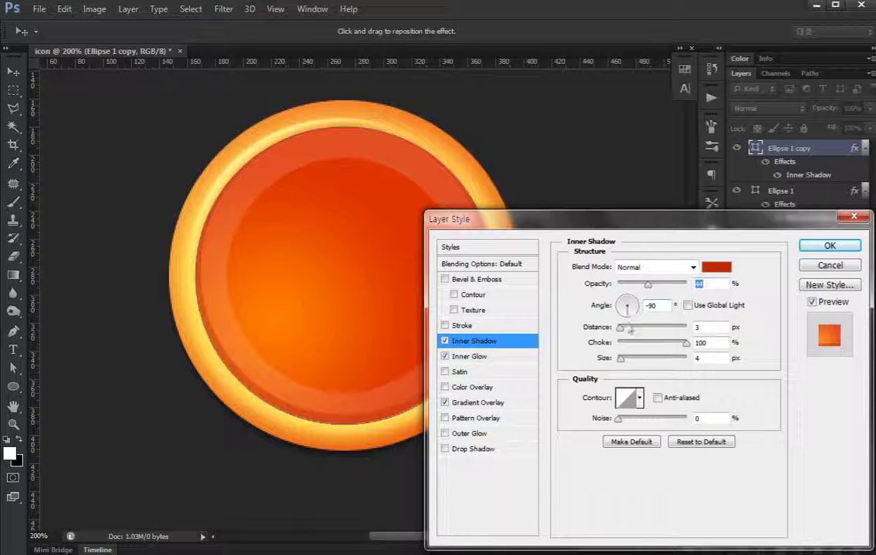
click(827, 247)
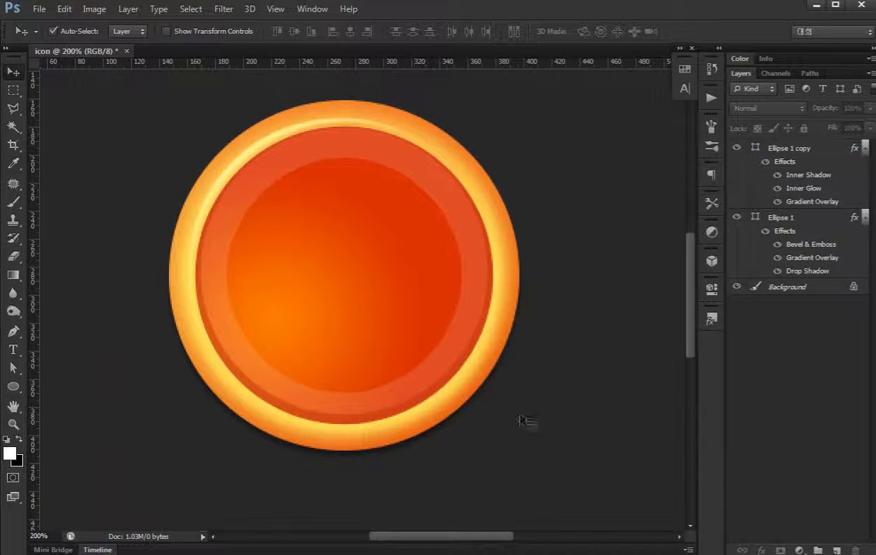
Add an inner shadow to Ellipse 1 with -90° angle, 100% choke and 0 px size.
click(415, 425)
double_click(827, 221)
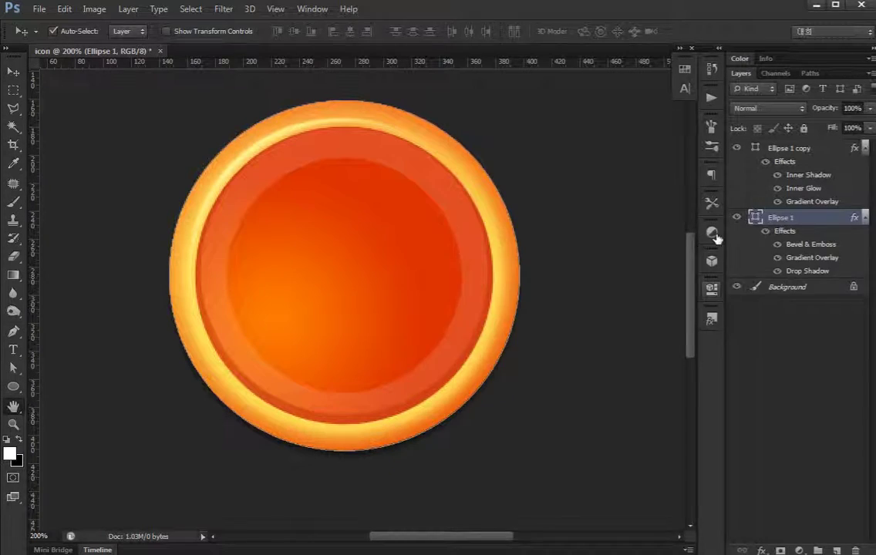
click(445, 341)
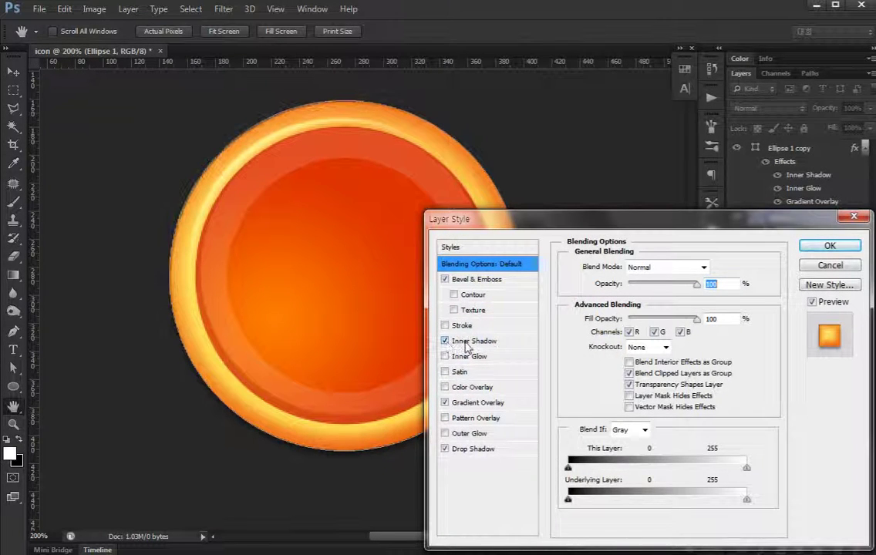
click(493, 341)
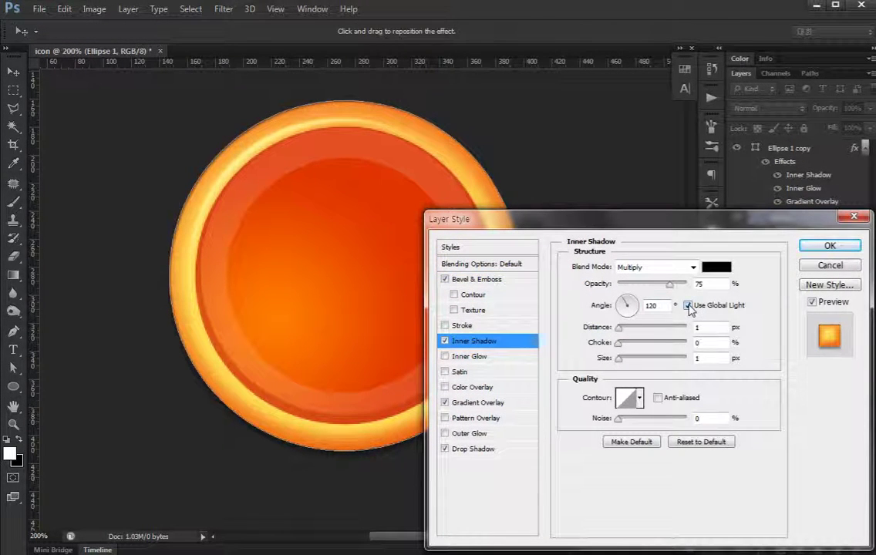
text(-90)
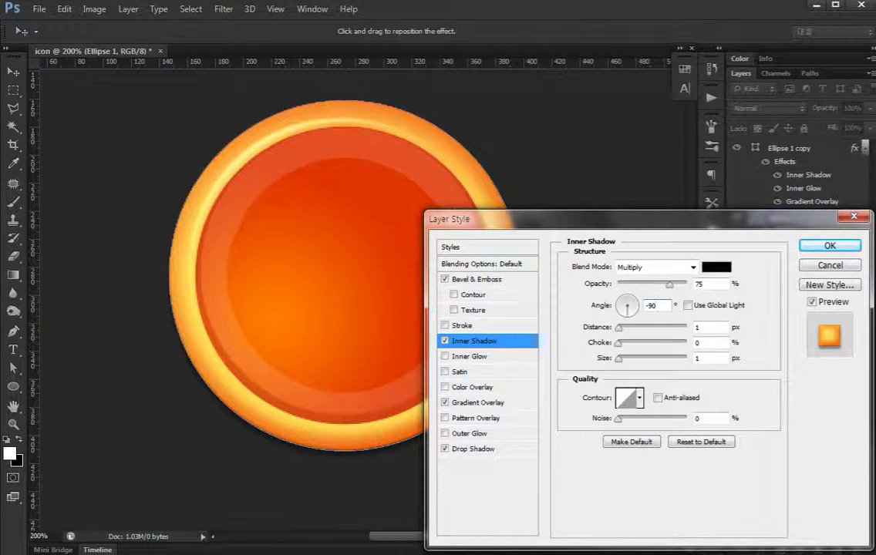
mouse_move(612, 342)
mouse_down()
mouse_move(622, 344)
mouse_move(623, 329)
mouse_up()
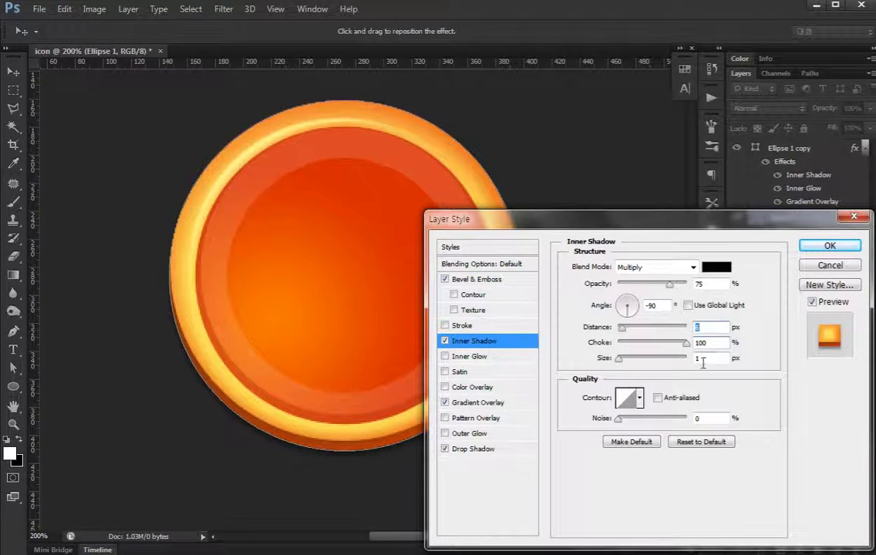
text(0)
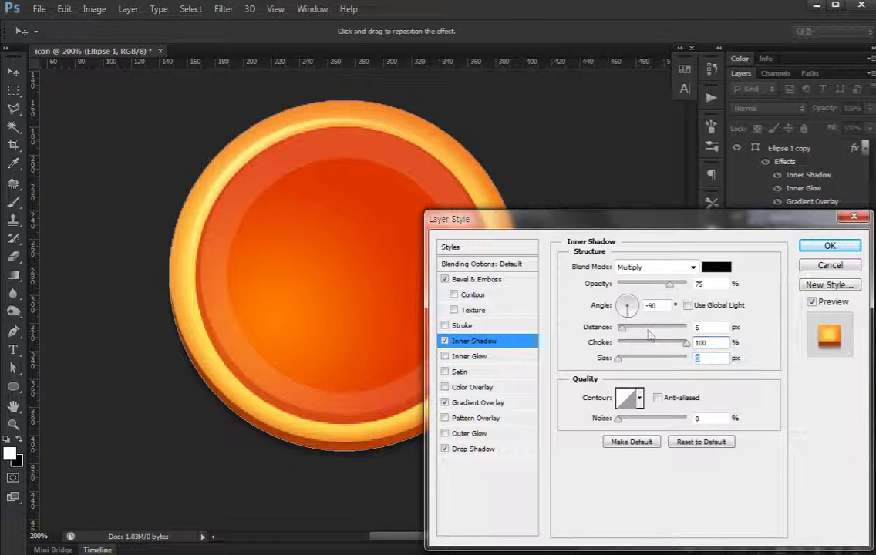
Set the rim shadow's distance to 6 and opacity to about 38%, and apply it.
drag(664, 287, 638, 289)
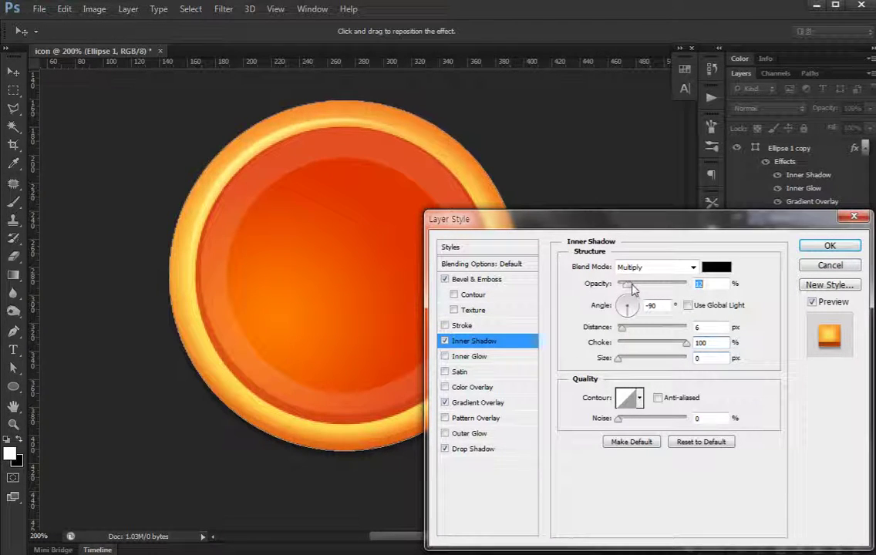
drag(637, 288, 633, 288)
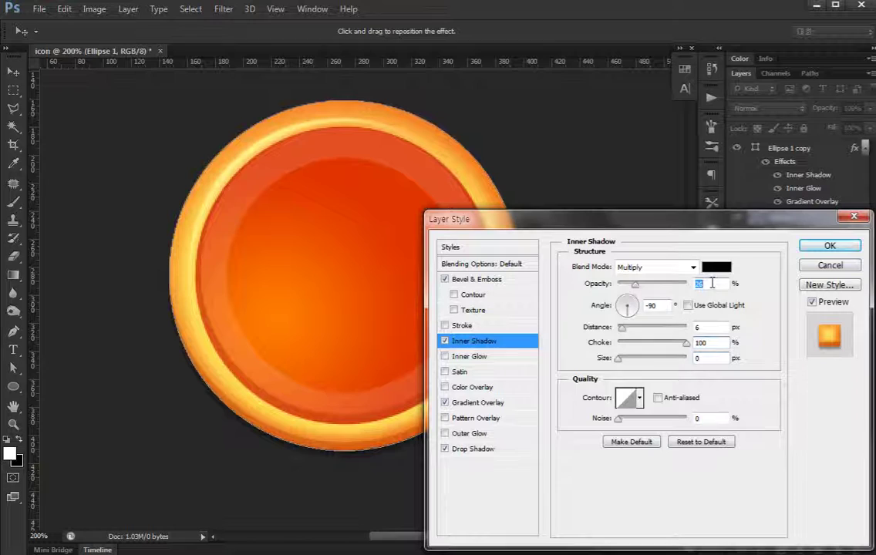
double_click(698, 327)
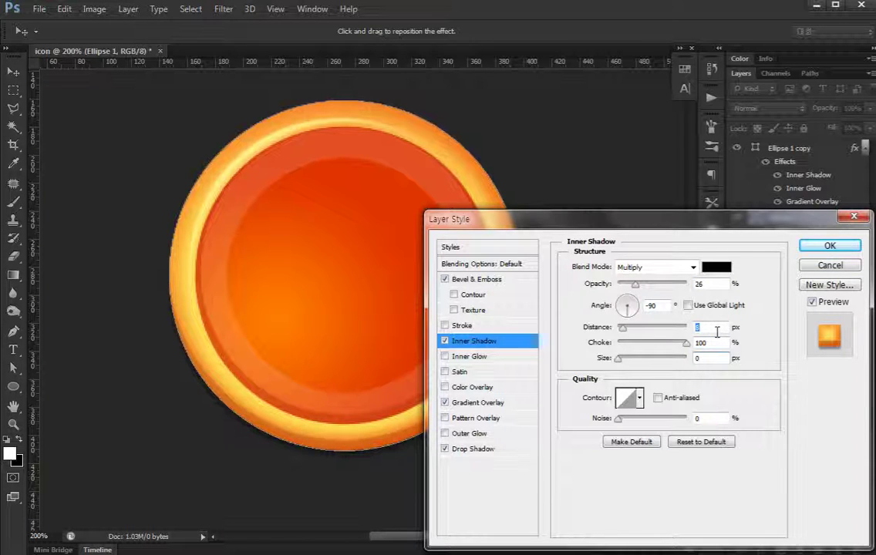
key(Down)
key(Down)
mouse_move(634, 285)
mouse_down()
mouse_move(644, 288)
mouse_move(629, 287)
mouse_up()
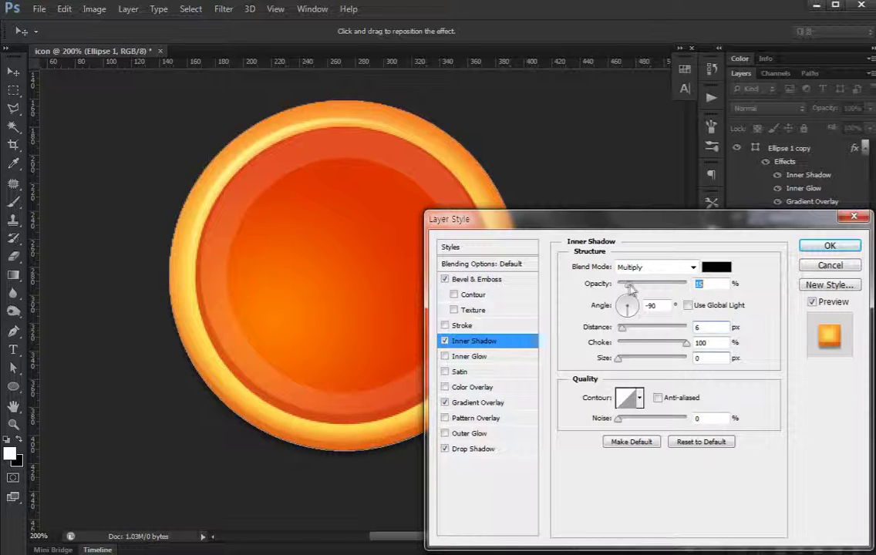
click(829, 245)
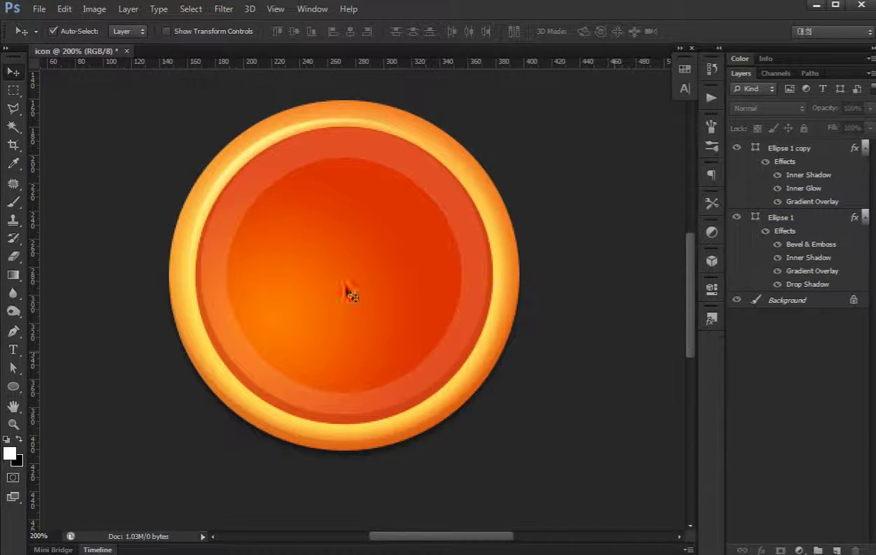
Draw a white 108 px circle inside the orange disc.
key(ctrl+minus)
key(ctrl+minus)
key(ctrl+plus)
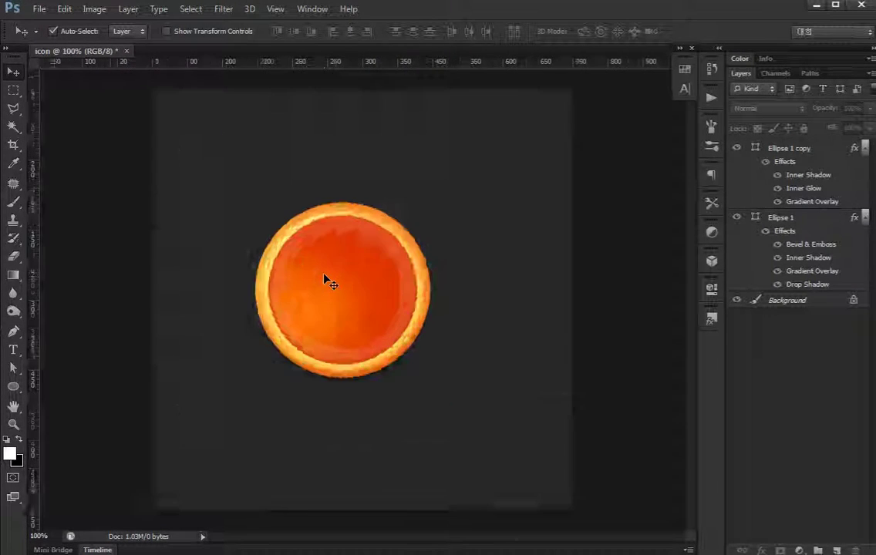
key(ctrl+plus)
click(13, 388)
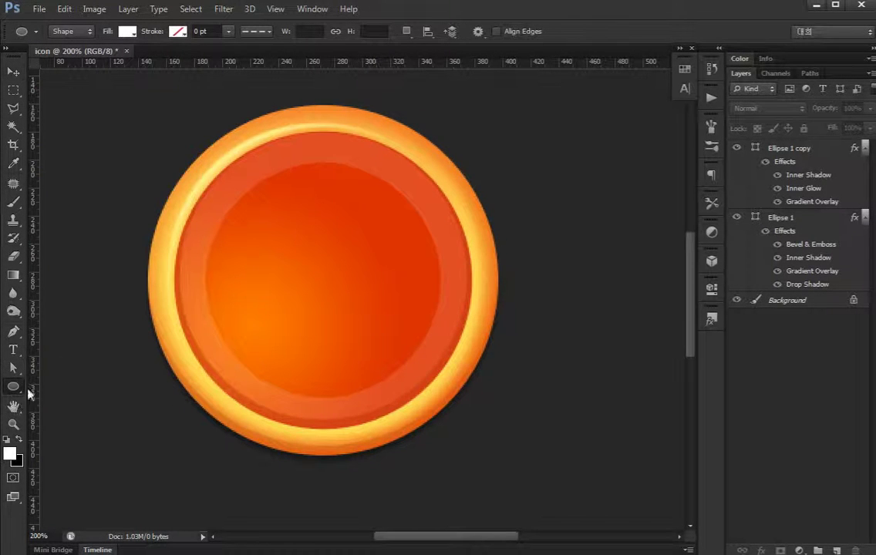
drag(263, 231, 414, 383)
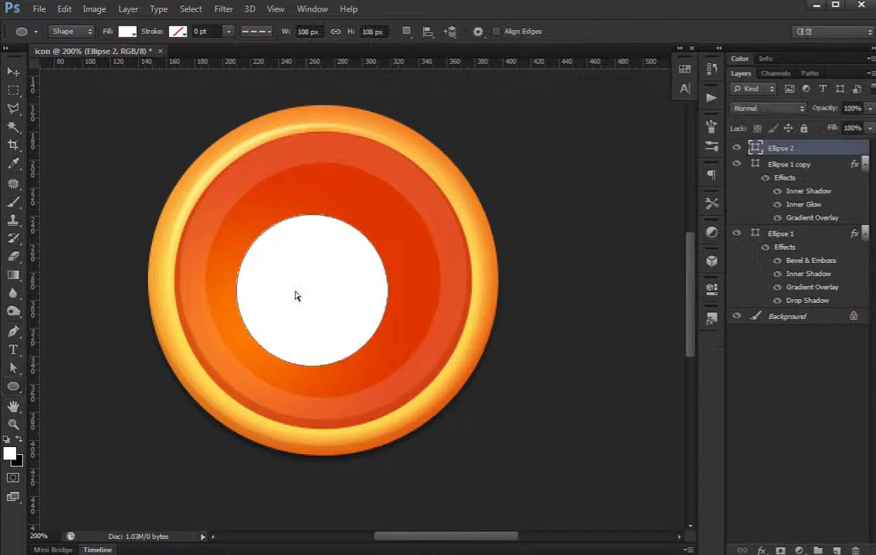
Move the circle's anchors to reshape it into a tall rounded triangle pointing right.
key(a)
drag(217, 313, 218, 313)
key(shift+Right)
key(shift+Right)
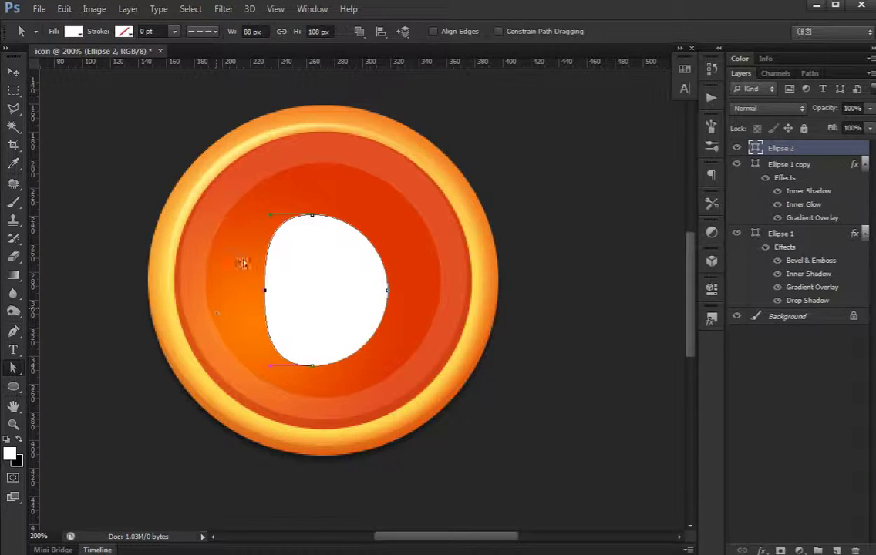
key(shift+Up)
key(shift+Up)
drag(306, 357, 347, 414)
key(shift+Down)
key(shift+Down)
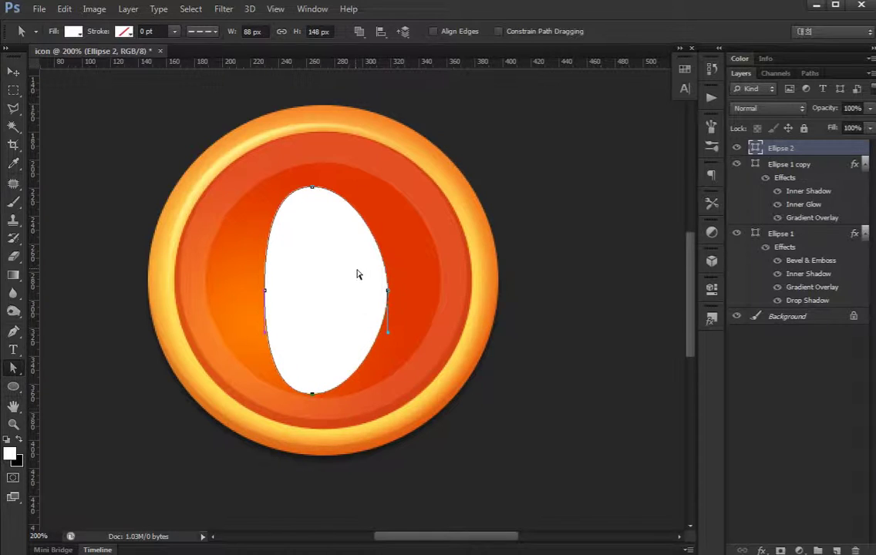
key(shift+Right)
key(shift+Right)
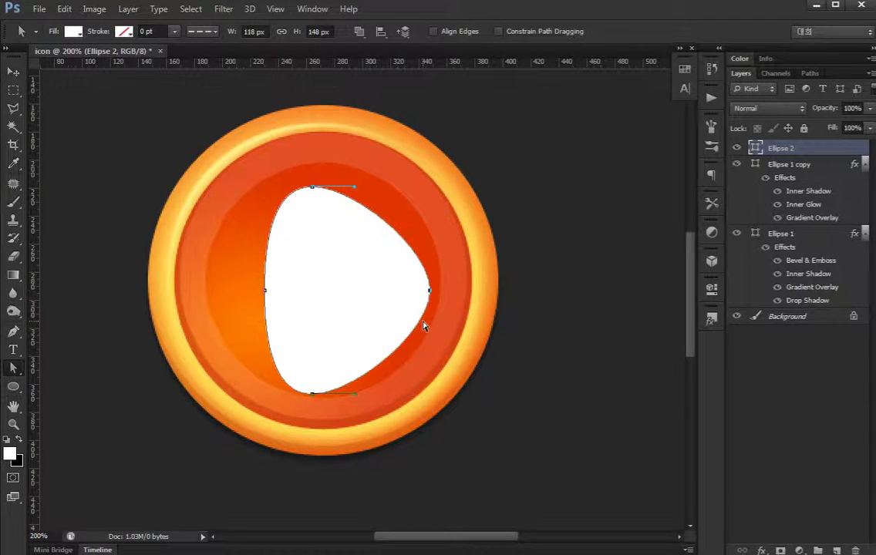
Scale the white triangle's width to 80%.
key(ctrl+t)
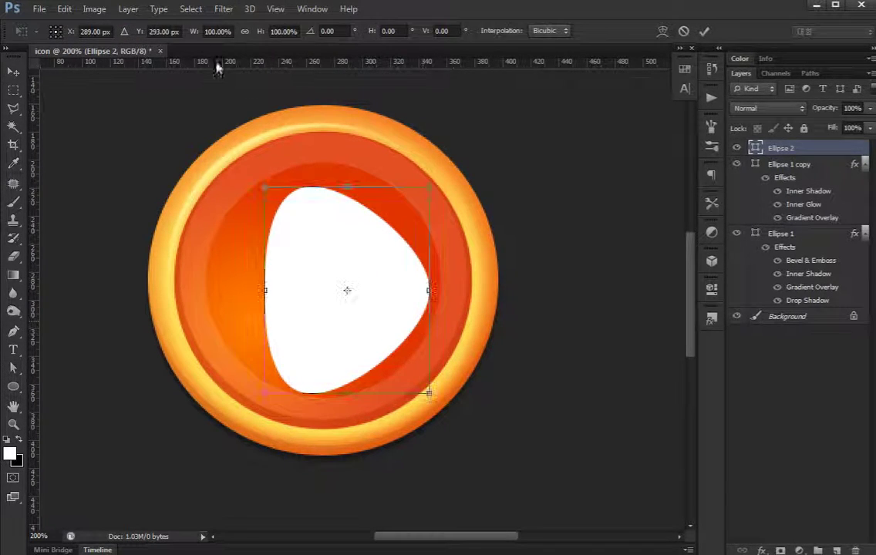
click(228, 31)
text(80)
key(Return)
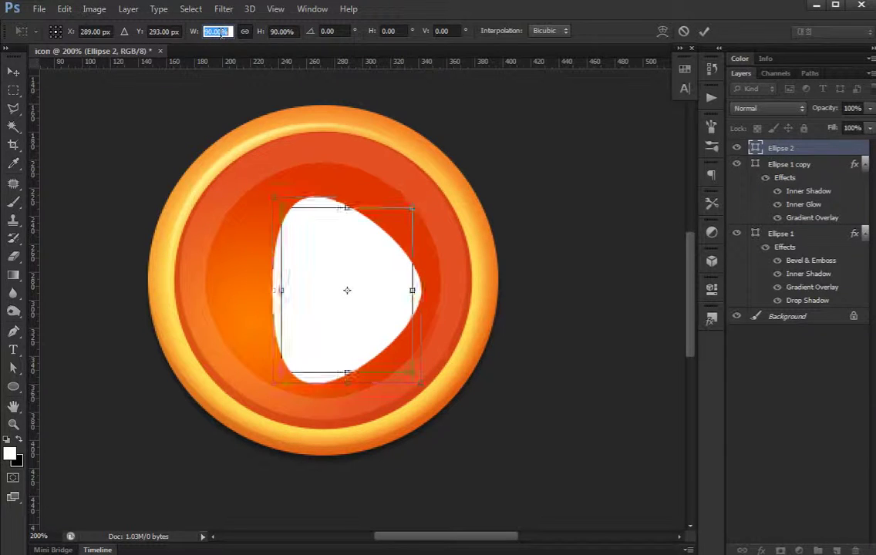
key(Return)
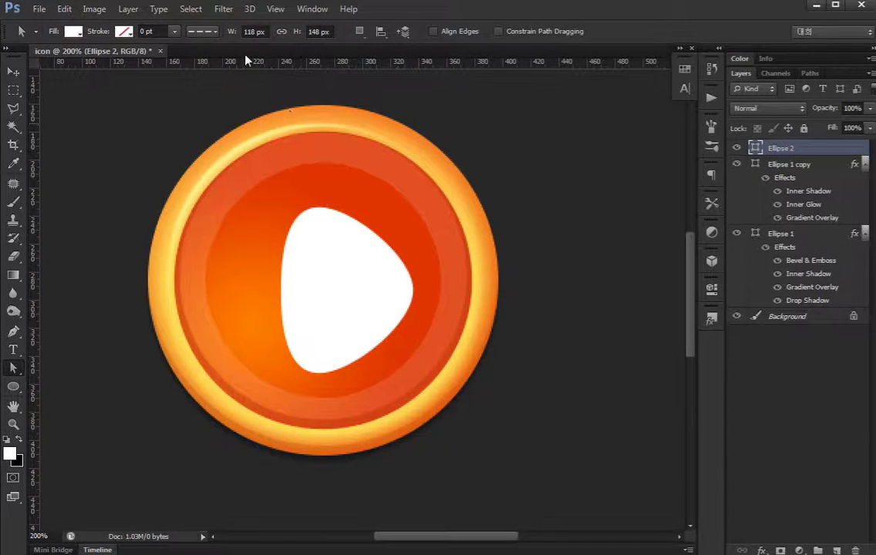
Pull the triangle's right tip about 20 px further right and commit the shape.
key(ctrl+t)
key(Return)
key(a)
drag(343, 260, 446, 309)
key(shift+Right)
key(ctrl+t)
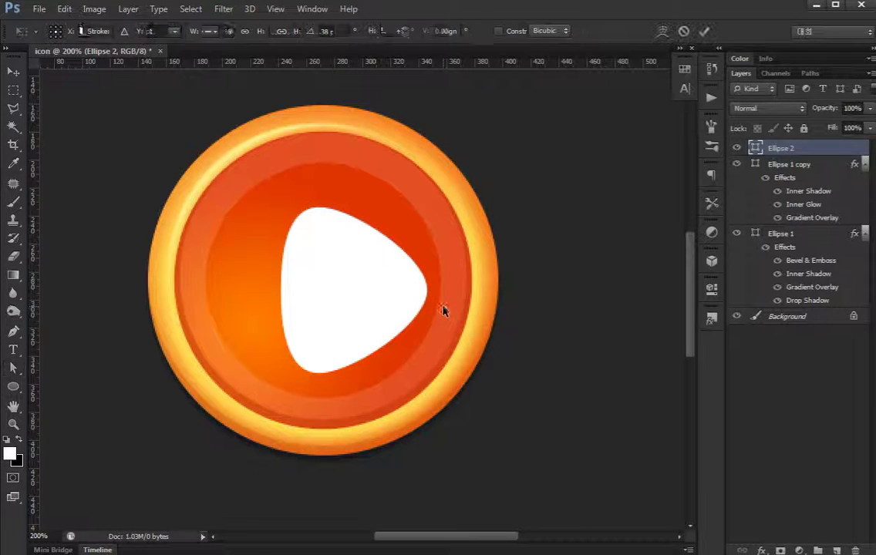
click(230, 31)
key(Return)
key(Return)
click(268, 251)
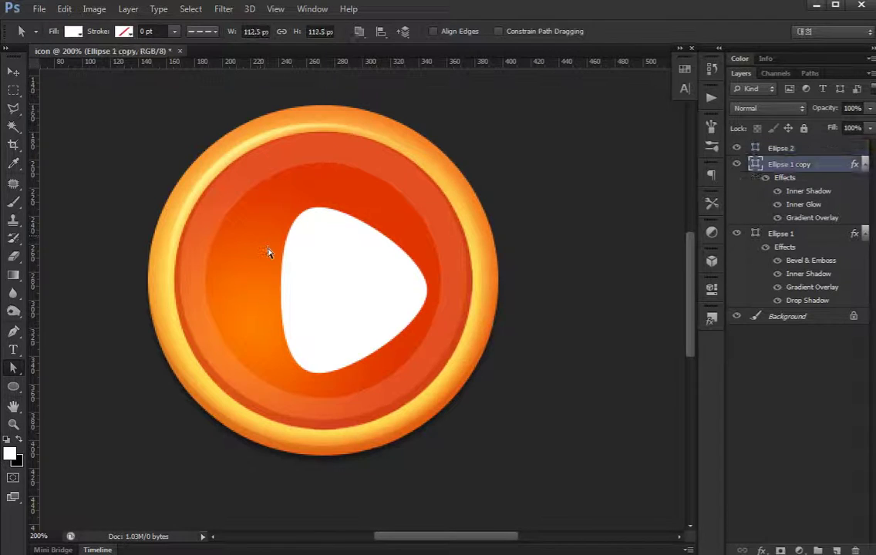
Centre the triangle on the disc, then nudge it slightly right and down for optical balance.
key(v)
click(332, 279)
shift+click(255, 268)
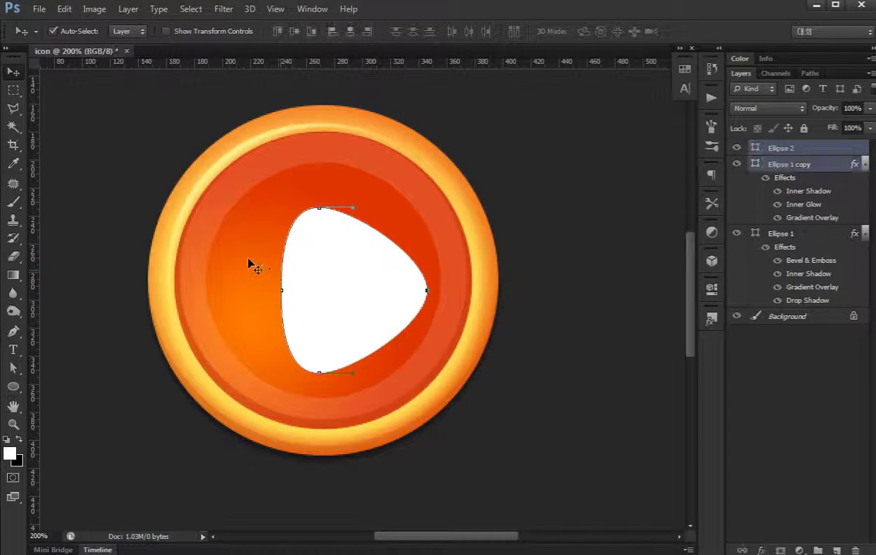
click(349, 31)
click(293, 32)
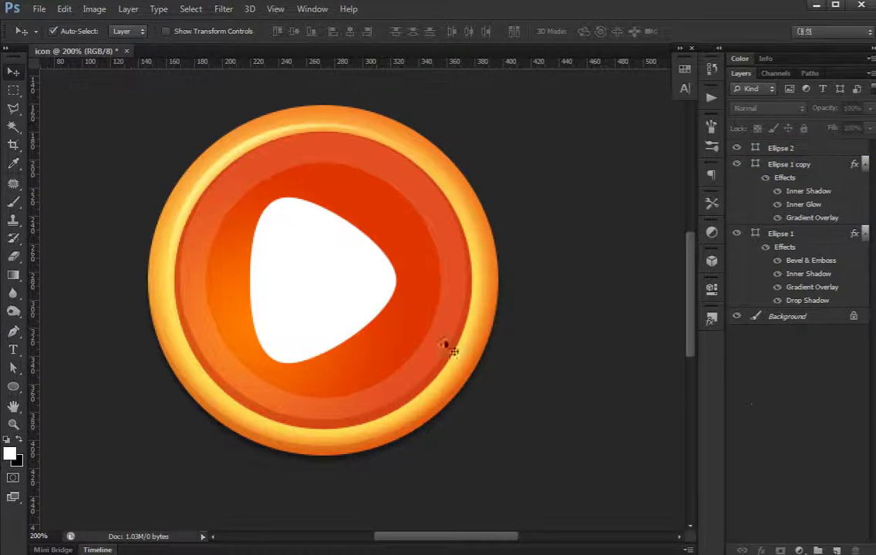
click(353, 295)
key(Right)
key(Right)
key(Right)
key(Right)
key(Right)
key(a)
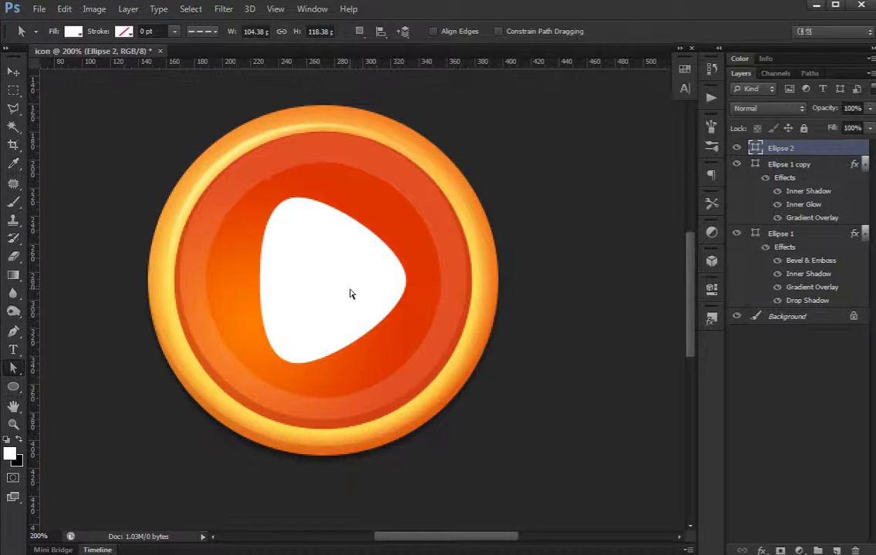
key(v)
key(Down)
key(Down)
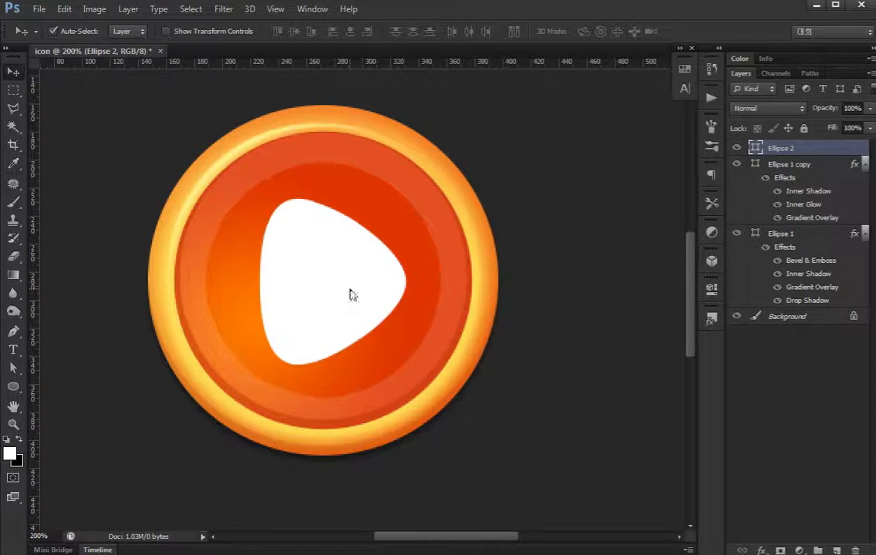
Scale the triangle to 95% and set Ellipse 2's fill to 0%.
key(ctrl+t)
click(218, 32)
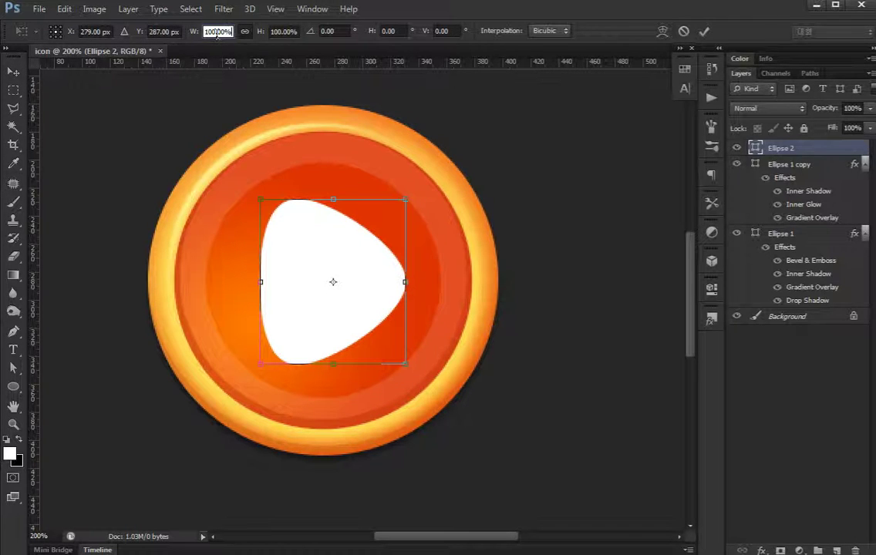
key(Down)
key(Down)
key(Down)
key(Down)
key(Down)
key(Return)
key(Return)
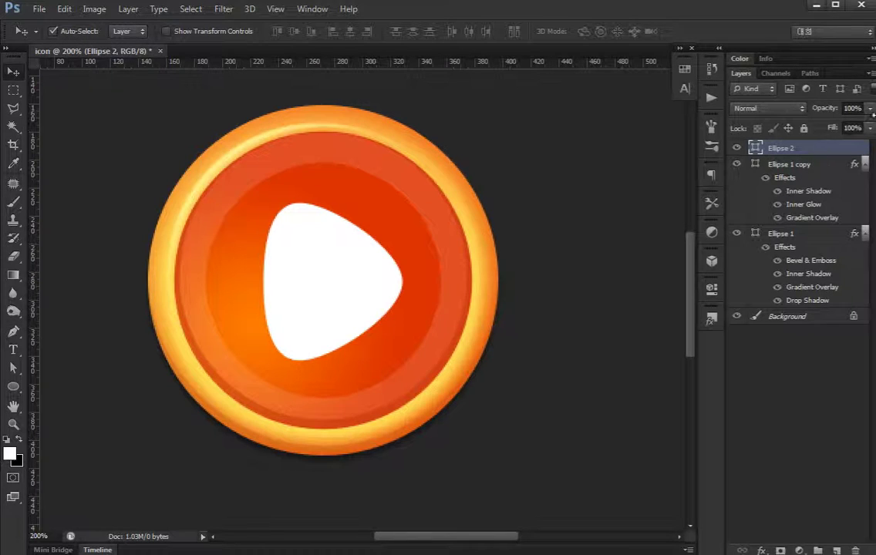
drag(869, 127, 801, 146)
click(813, 164)
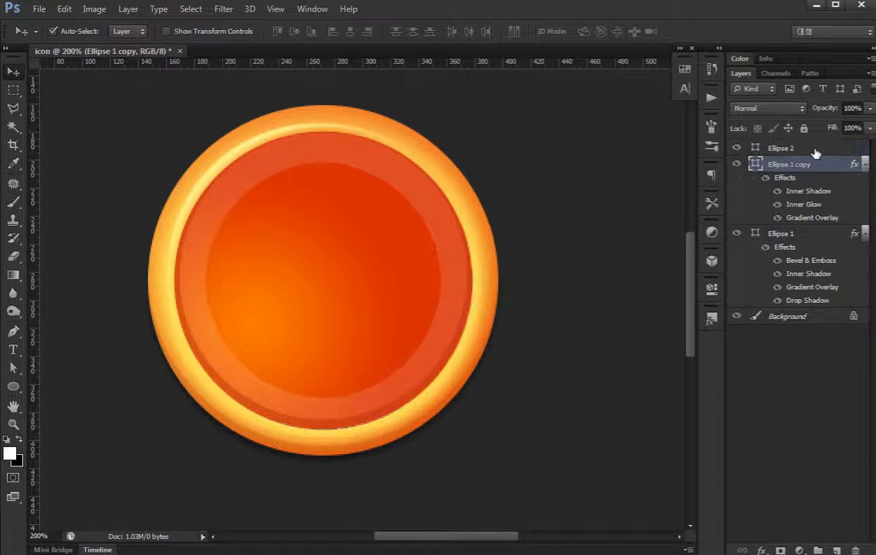
Give Ellipse 2 a Foreground to Transparent gradient overlay at -121° angle and 150% scale.
double_click(814, 150)
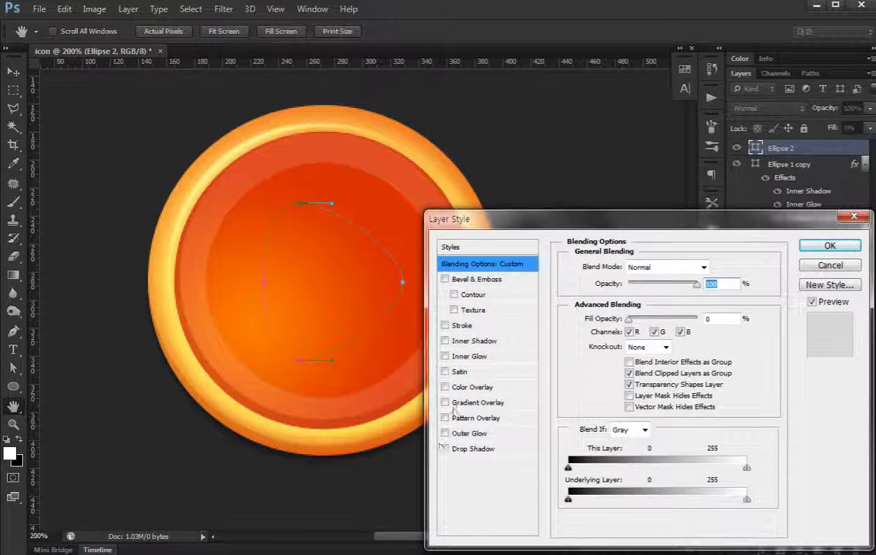
click(453, 404)
click(462, 403)
click(640, 300)
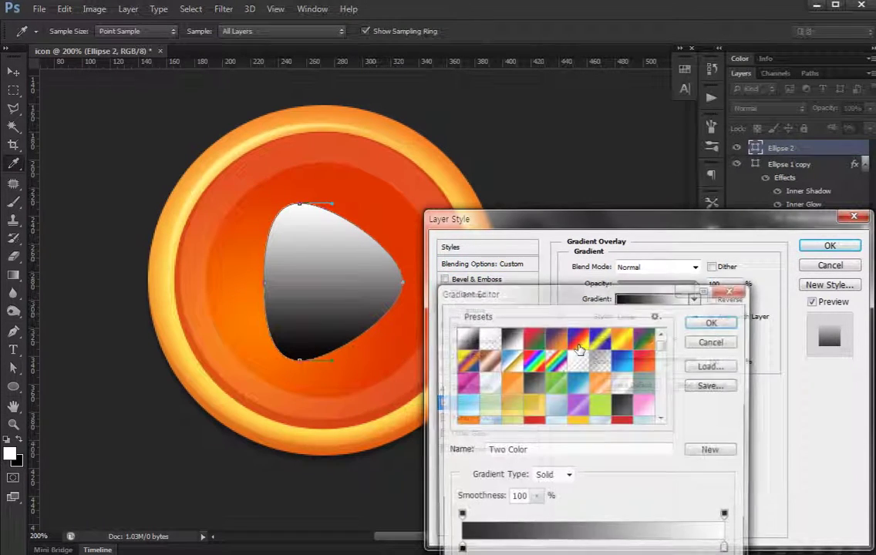
click(489, 338)
click(703, 324)
click(626, 346)
drag(624, 348, 746, 361)
mouse_move(377, 309)
mouse_down()
mouse_move(339, 361)
mouse_move(297, 374)
mouse_up()
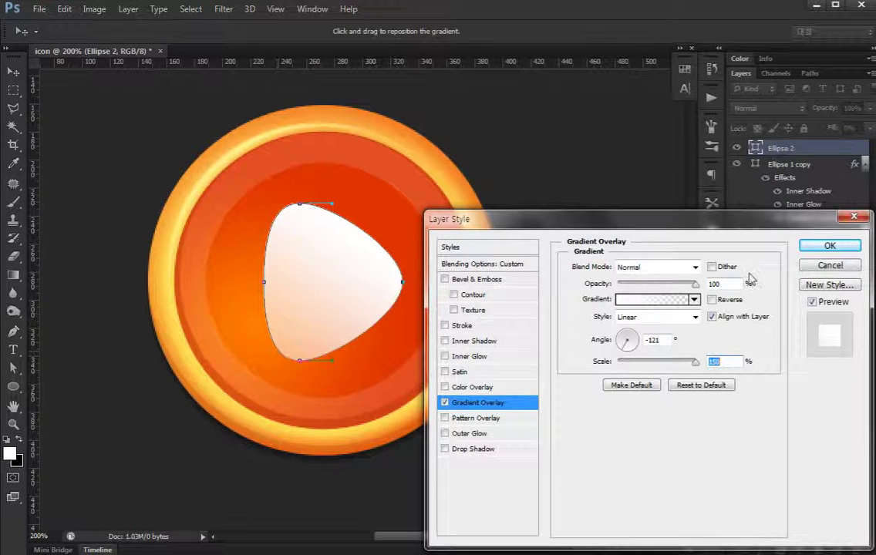
click(824, 249)
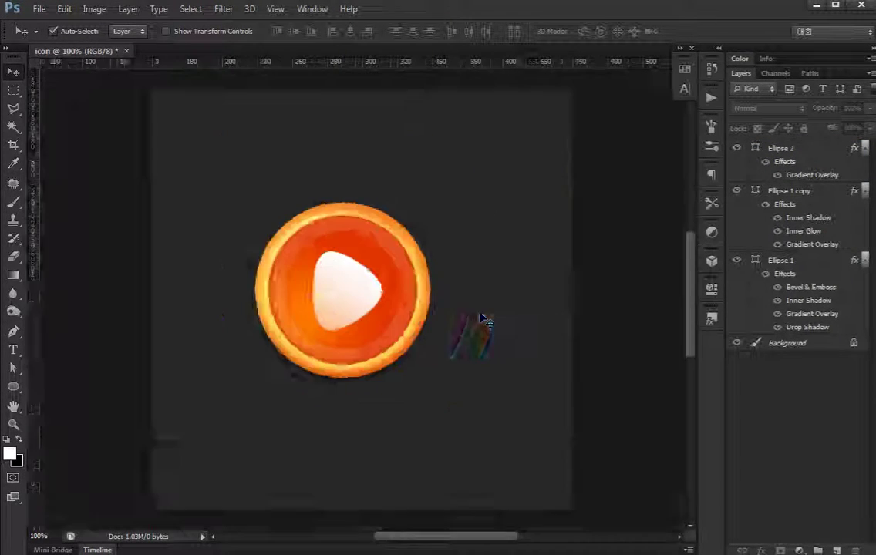
Shrink the play triangle to 90% width.
key(ctrl+minus)
key(ctrl+minus)
key(ctrl+minus)
key(ctrl+plus)
key(ctrl+plus)
key(ctrl+plus)
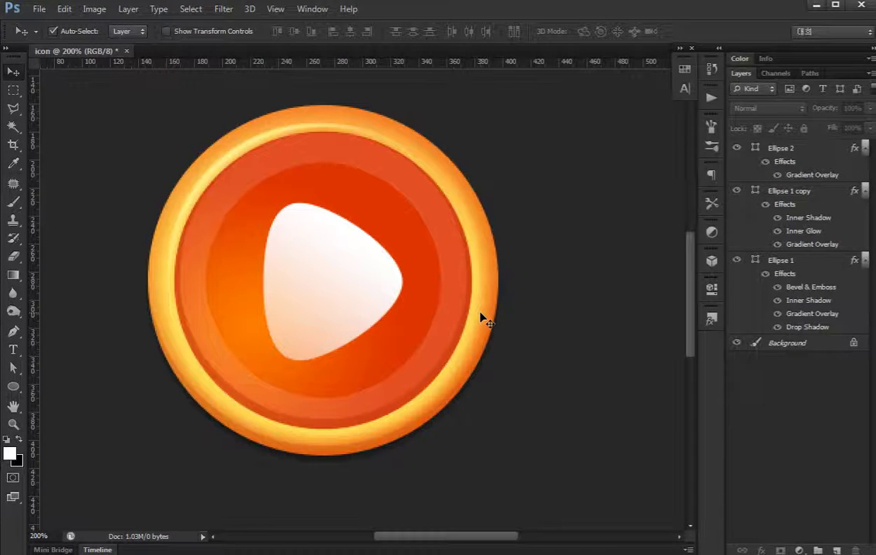
click(317, 296)
key(ctrl+t)
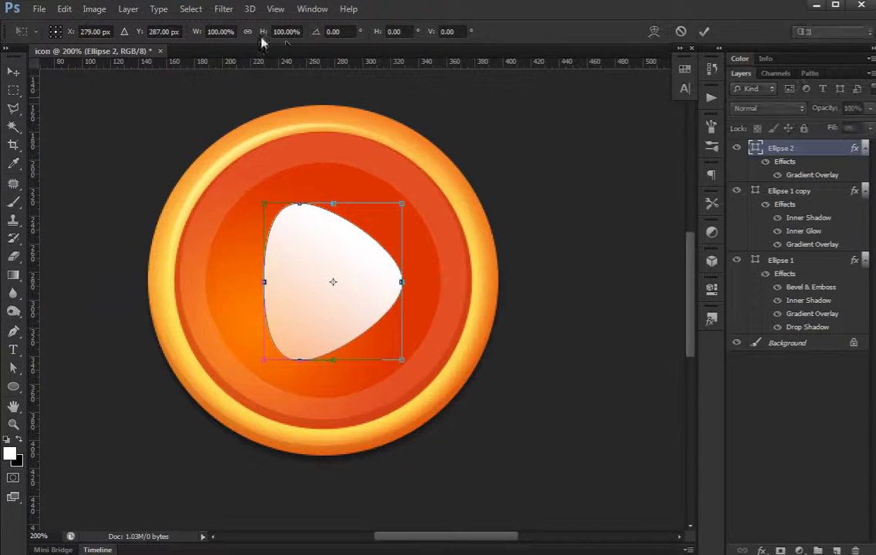
click(221, 31)
text(90)
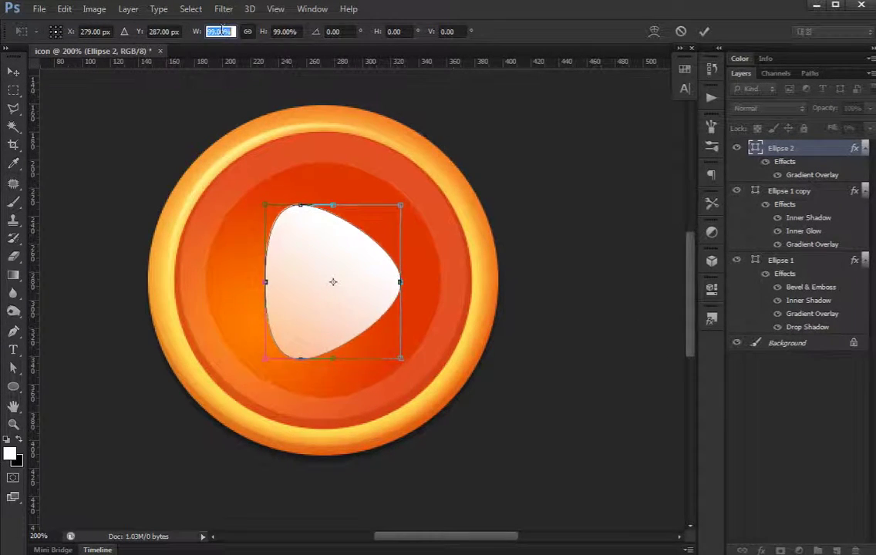
key(Return)
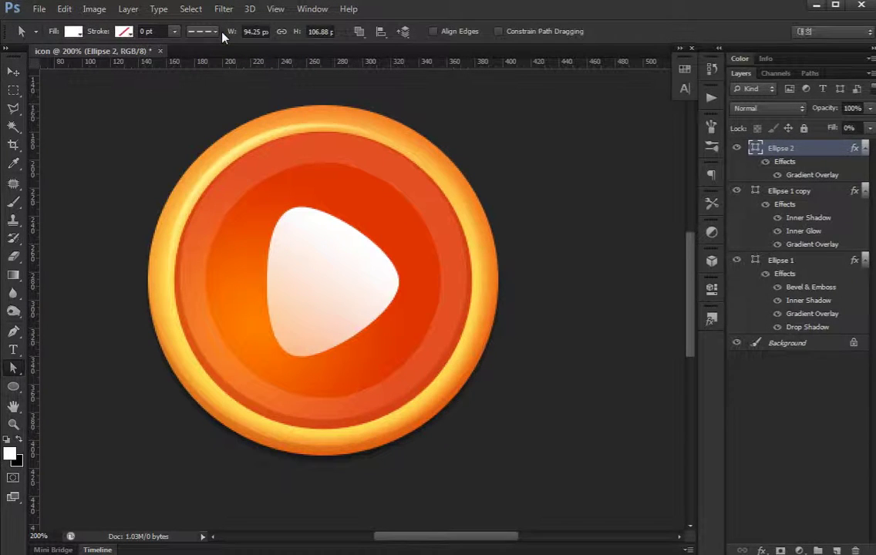
Revise the inner disc's Inner Glow (Screen, Edge, choke 100, size 22 px) and apply it.
click(426, 225)
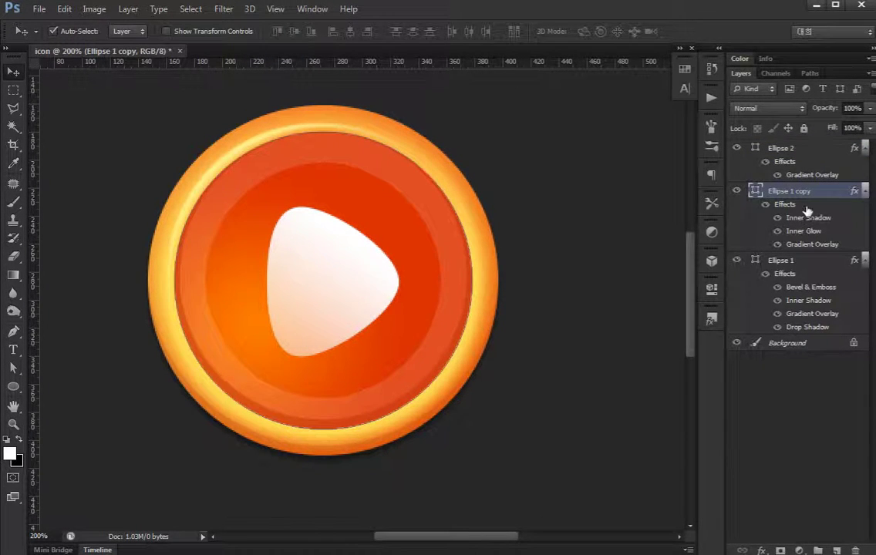
double_click(805, 207)
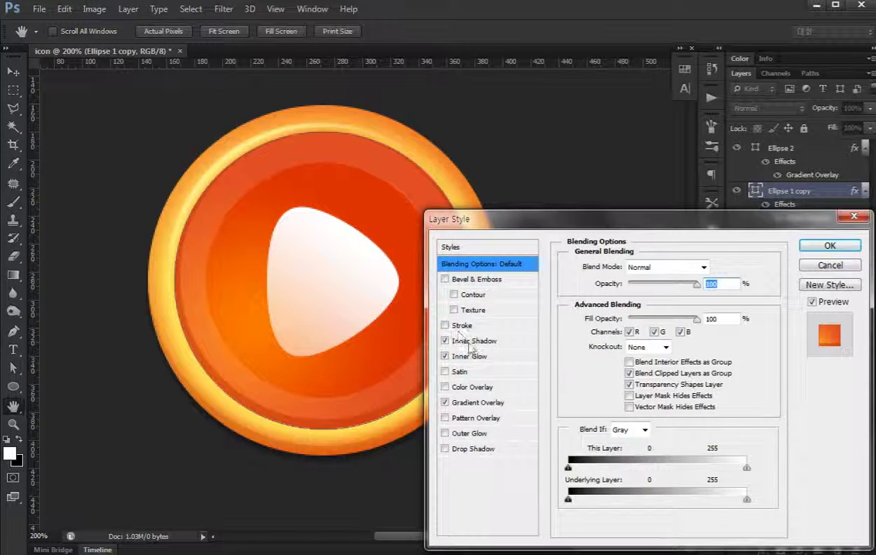
click(472, 341)
click(469, 356)
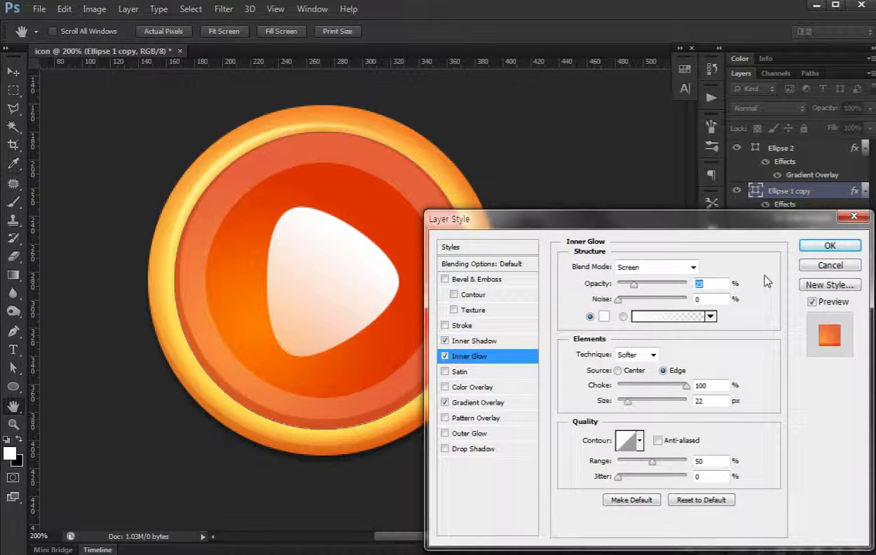
click(831, 245)
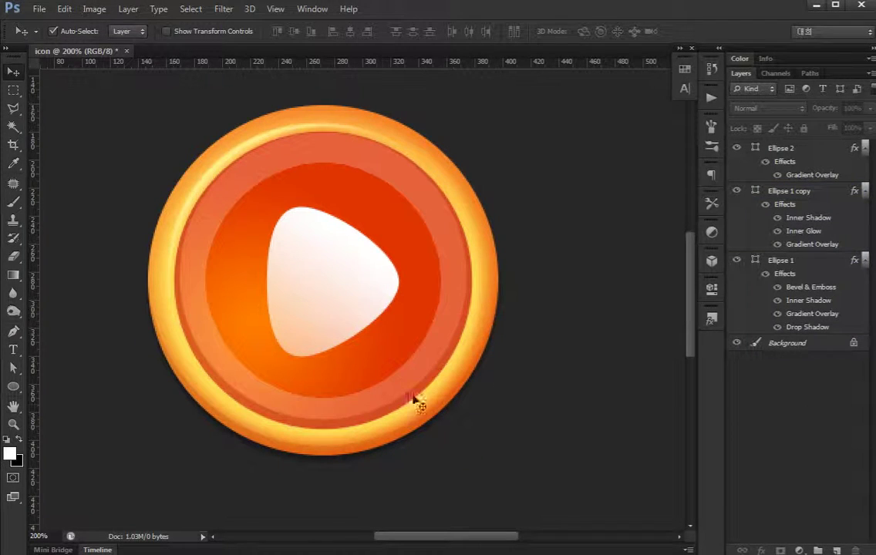
Select the Ellipse 1 copy disc layer and collapse the disc, triangle and outer ring effects lists.
click(385, 417)
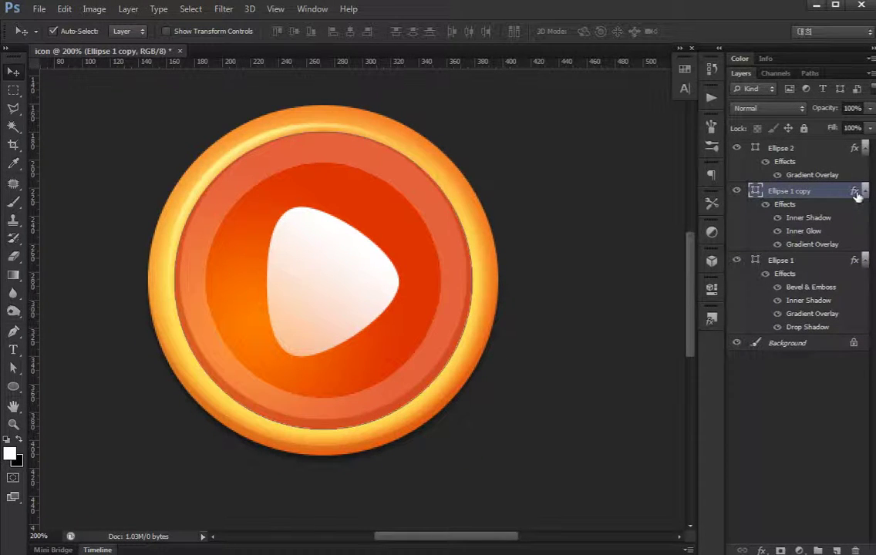
drag(303, 416, 373, 391)
key(ctrl+z)
click(865, 191)
click(865, 147)
click(865, 179)
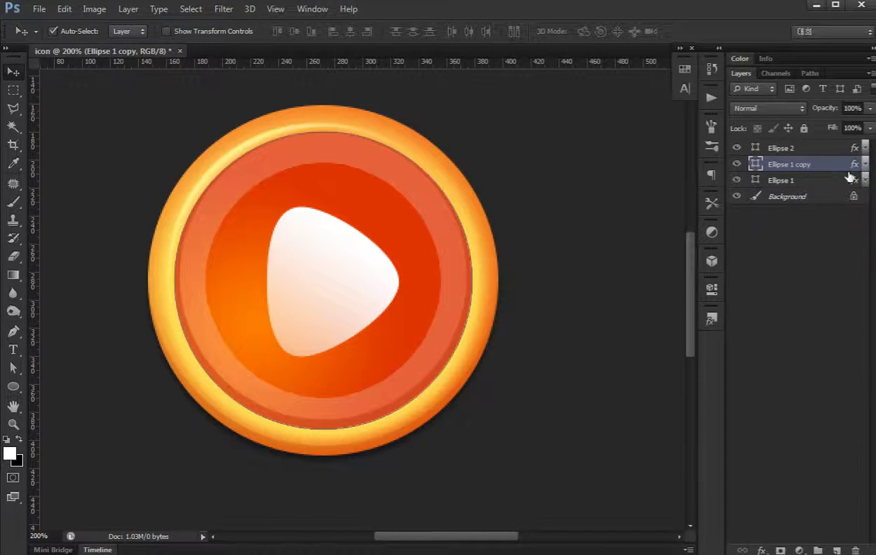
Fill a new empty layer with white inside the inner disc's circular outline.
ctrl+click(757, 165)
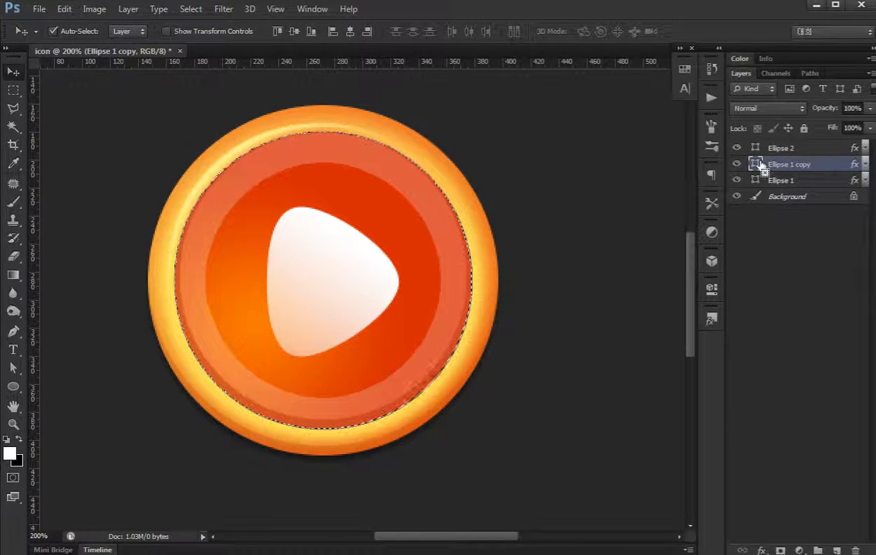
key(ctrl+shift+alt+n)
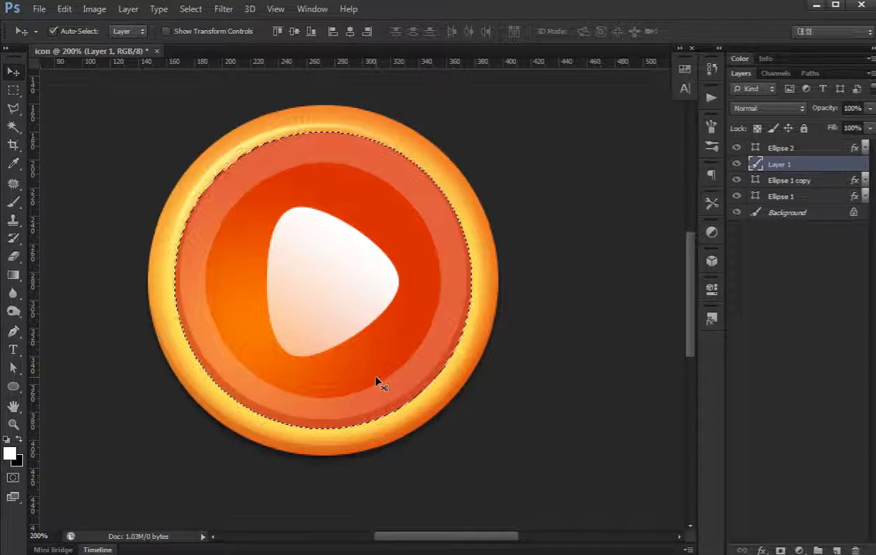
key(alt+BackSpace)
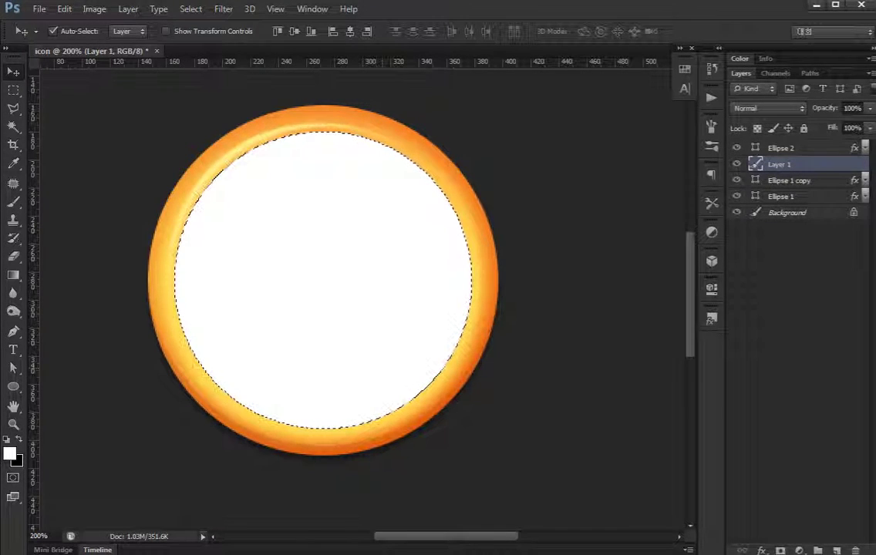
Contract the circular selection by 5 pixels, then by a further 7 pixels.
click(190, 9)
mouse_move(202, 164)
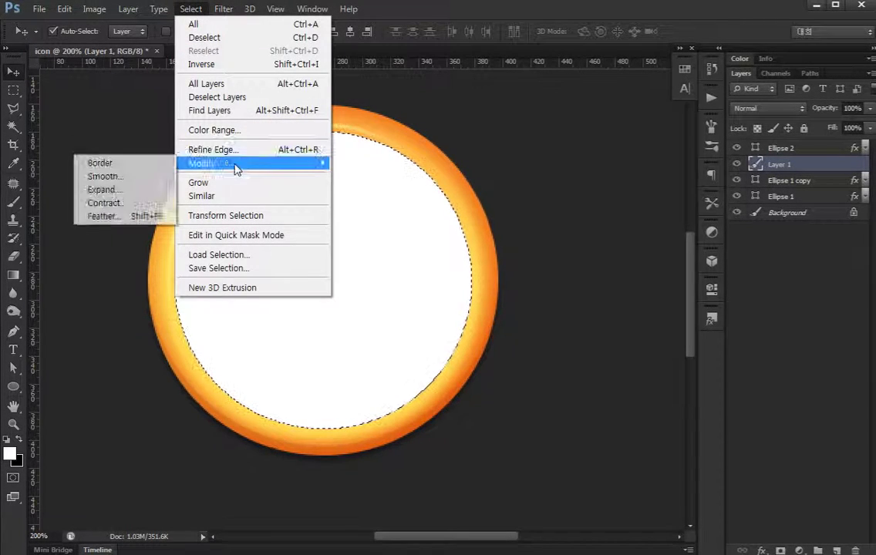
click(124, 203)
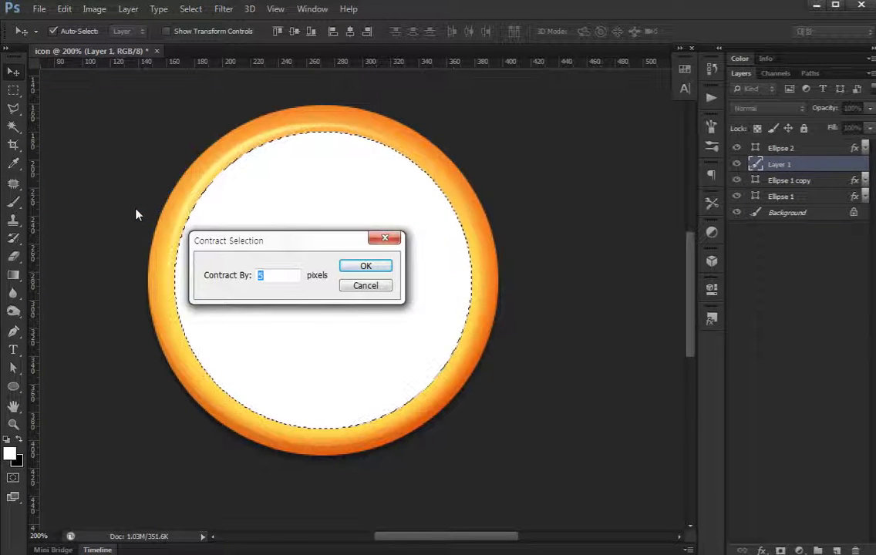
key(Return)
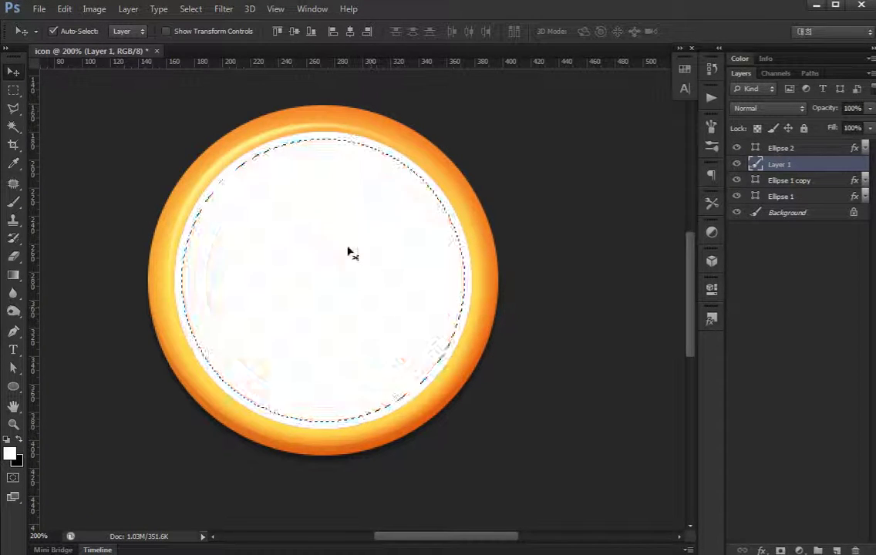
click(202, 12)
mouse_move(202, 163)
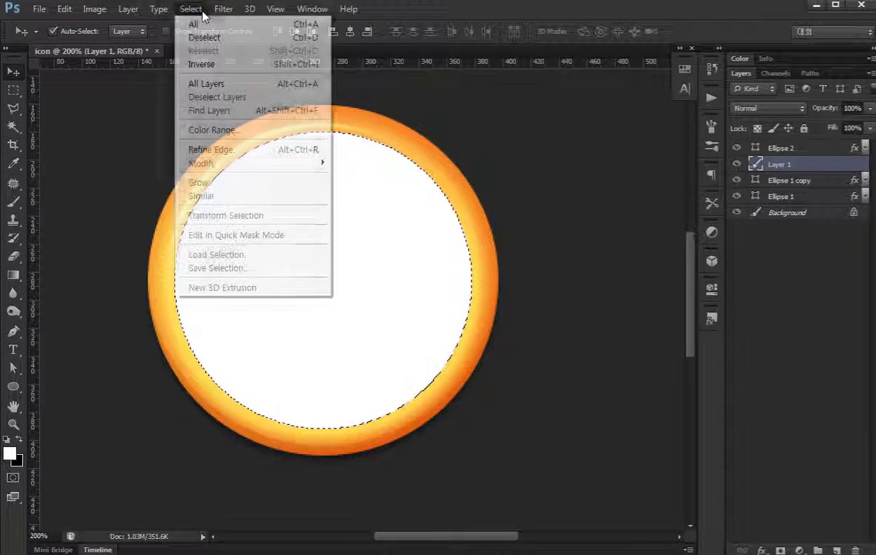
click(162, 203)
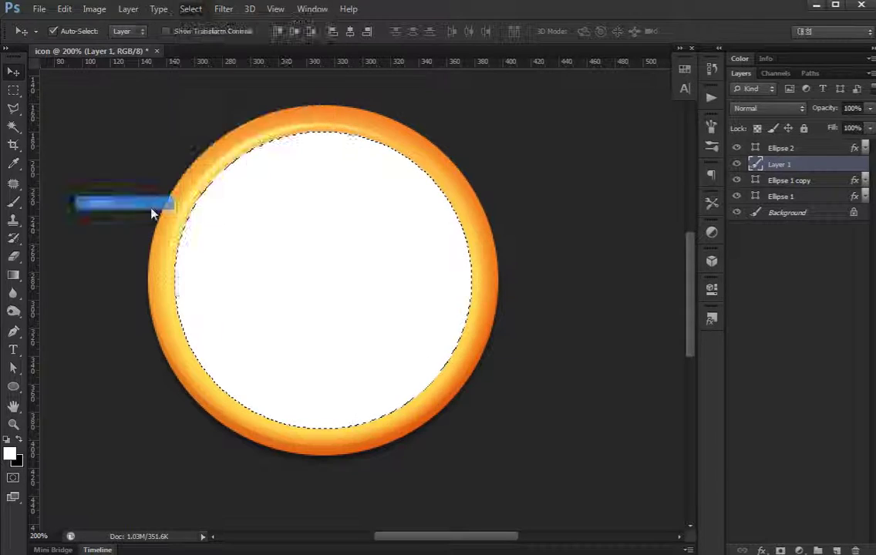
text(7)
key(Return)
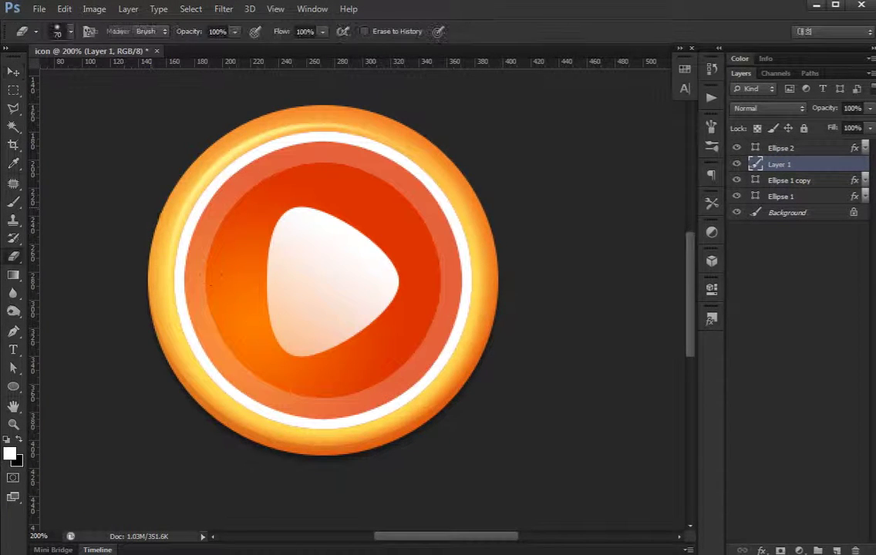
With a soft eraser, erase the white ring along the top, sides and lower left.
key(e)
right_click(246, 299)
key(Return)
drag(217, 275, 442, 309)
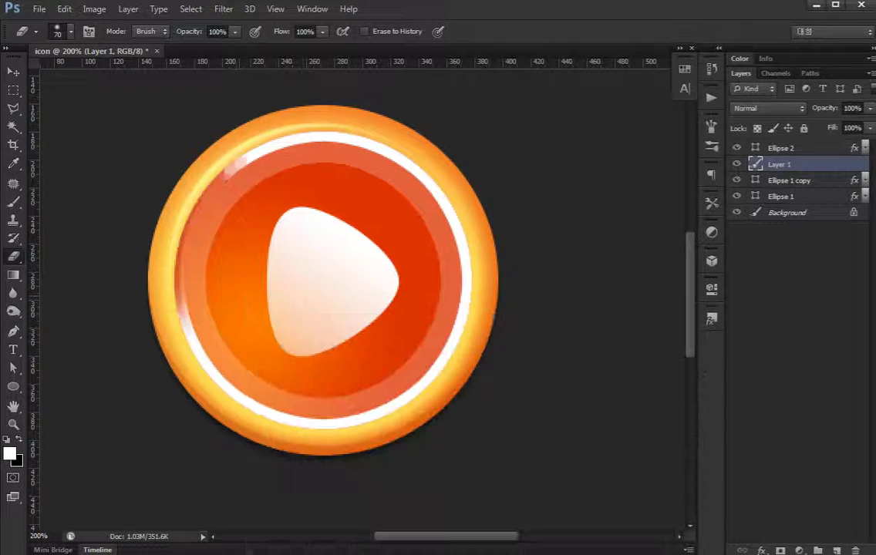
drag(442, 309, 309, 171)
drag(162, 262, 197, 354)
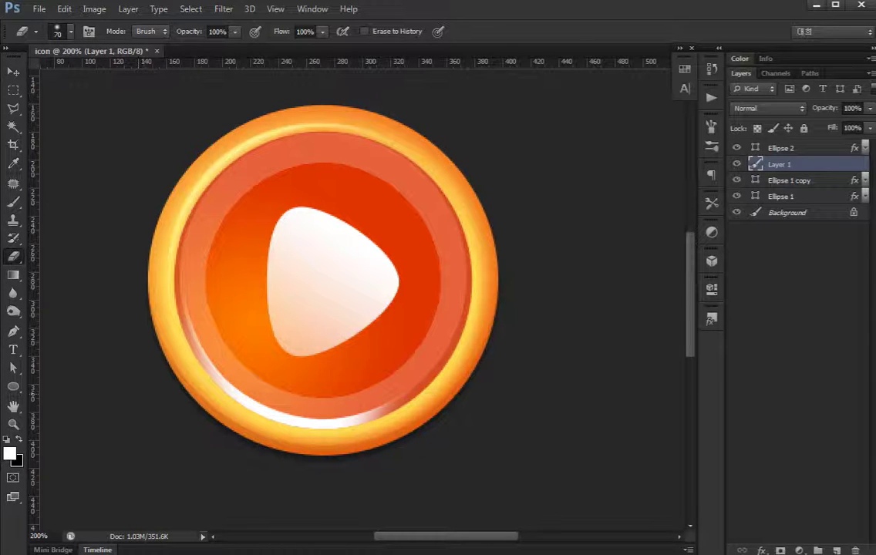
drag(166, 277, 271, 489)
drag(301, 417, 369, 413)
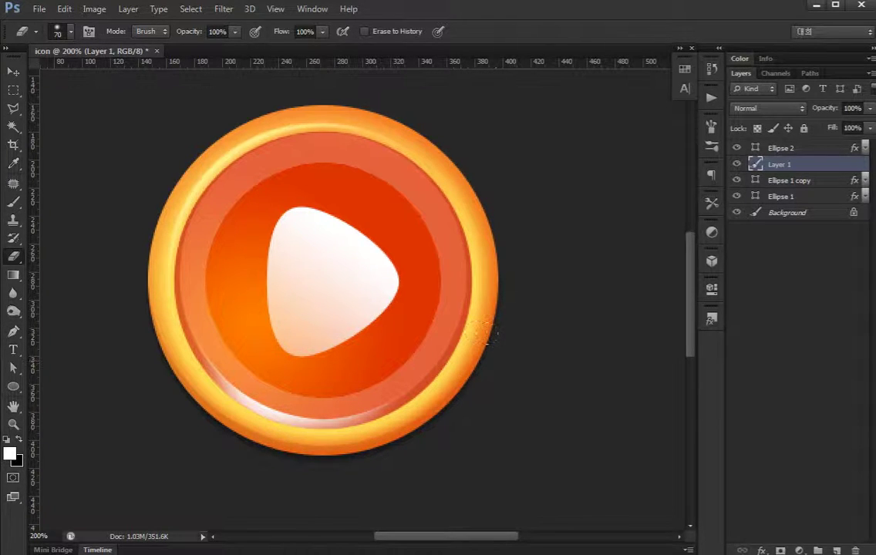
Restore the white ring and erase it again along the left, top and right.
key(ctrl+alt+z)
drag(231, 370, 162, 292)
mouse_move(300, 385)
mouse_down()
mouse_move(143, 307)
mouse_move(140, 284)
mouse_up()
mouse_move(208, 173)
mouse_down()
mouse_move(331, 137)
mouse_move(439, 200)
mouse_move(463, 289)
mouse_move(376, 315)
mouse_up()
mouse_move(443, 355)
mouse_down()
mouse_move(216, 358)
mouse_move(200, 154)
mouse_move(401, 181)
mouse_move(413, 231)
mouse_up()
Restore the ring once more and erase all but a short highlight along the bottom.
key(ctrl+alt+z)
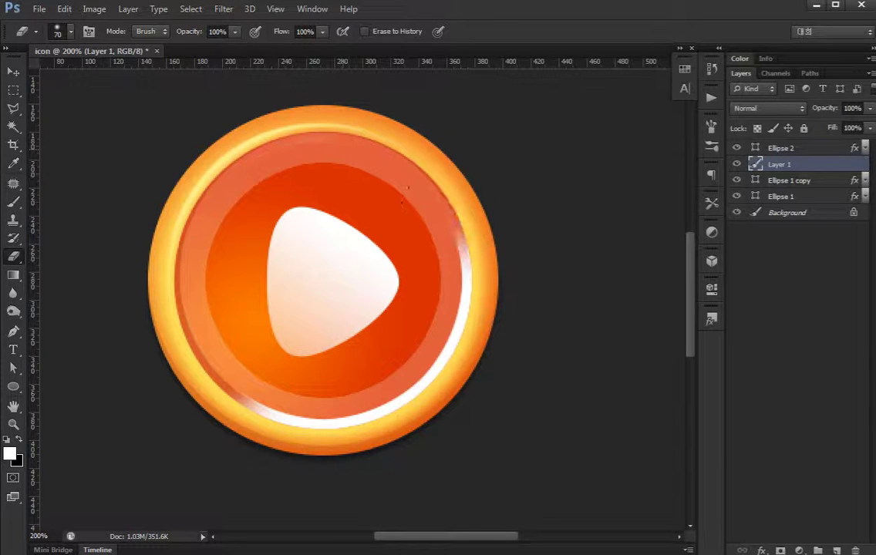
mouse_move(203, 359)
mouse_down()
mouse_move(316, 377)
mouse_move(440, 198)
mouse_up()
drag(467, 301, 416, 401)
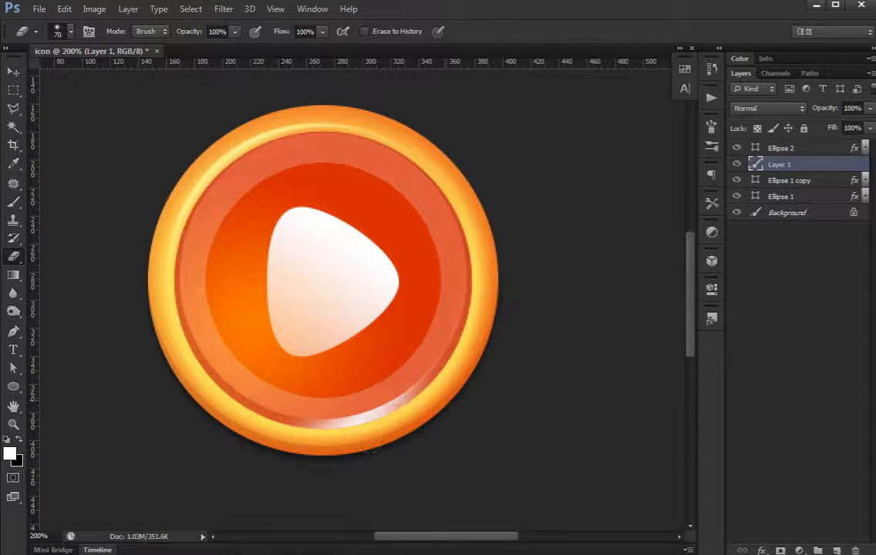
key(v)
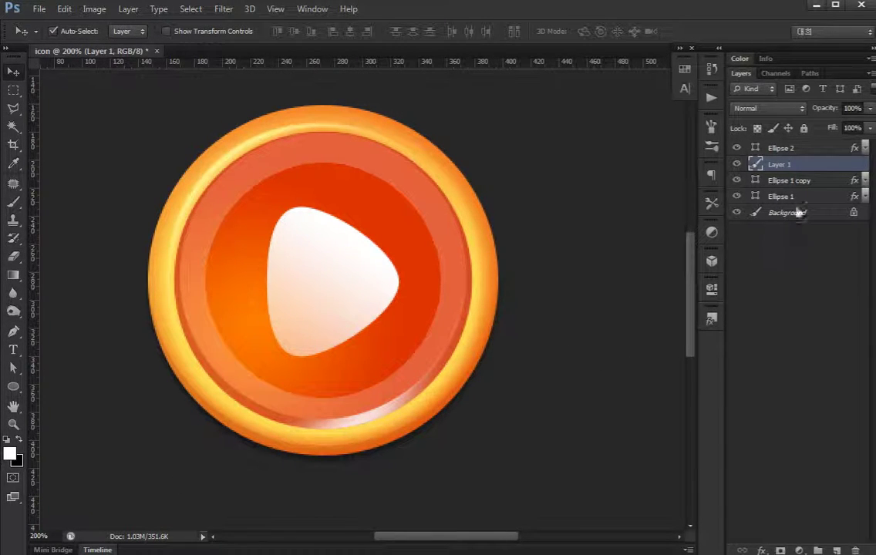
Add a Color Overlay to Layer 1 using yellow sampled from the outer ring.
double_click(812, 170)
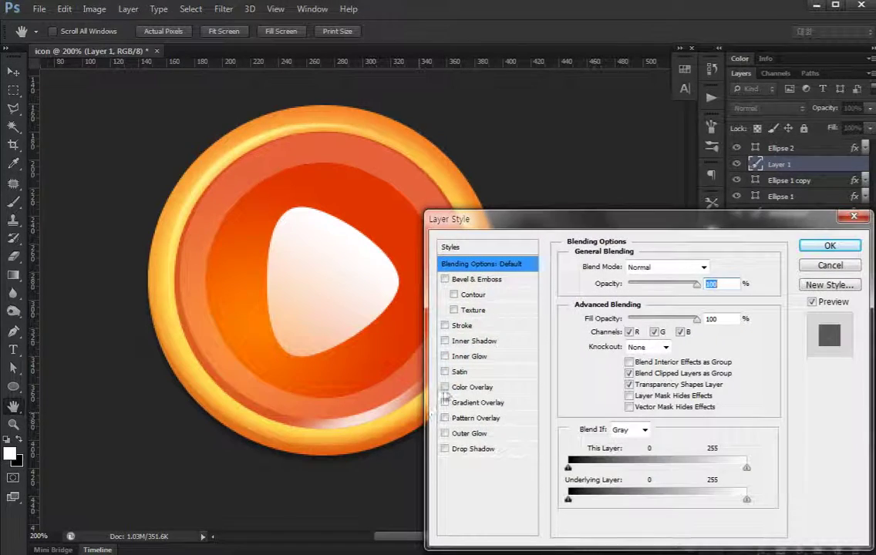
click(470, 387)
click(717, 267)
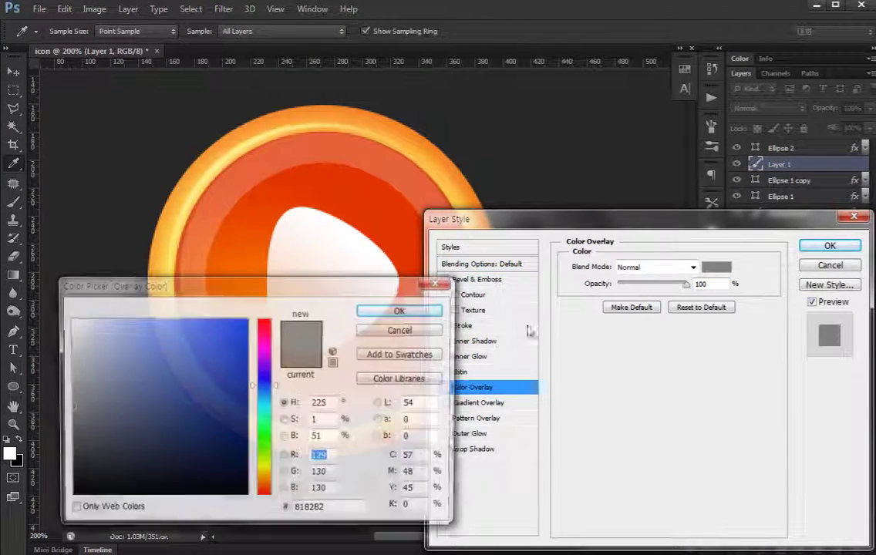
click(203, 183)
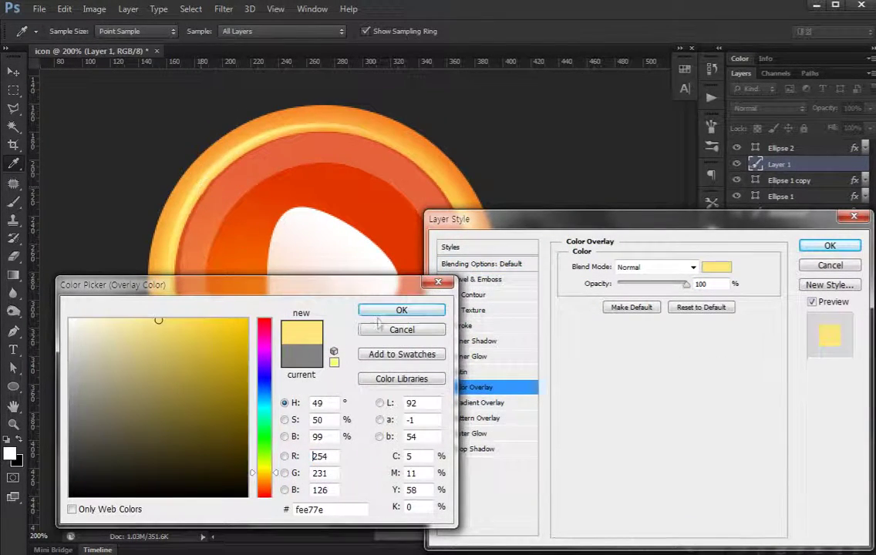
click(401, 310)
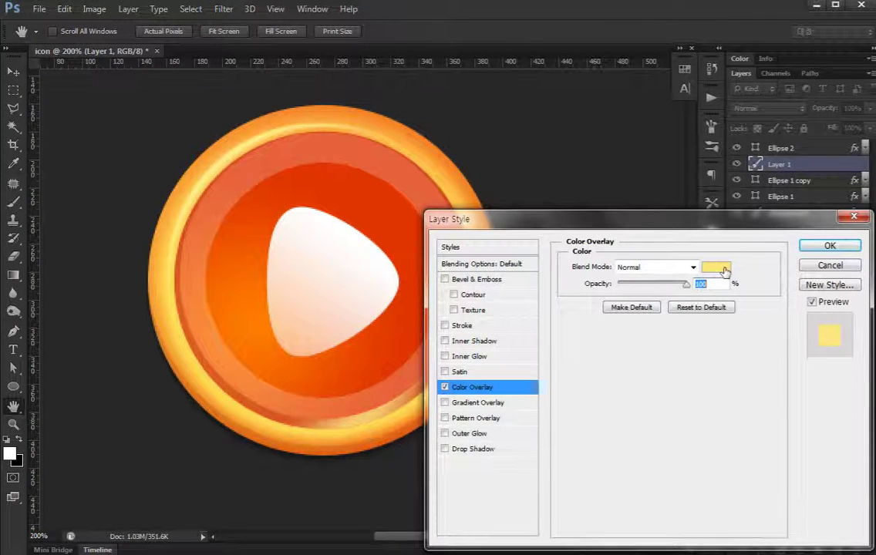
Change the overlay to orange #ff7c23 sampled from the button and apply the style.
click(717, 267)
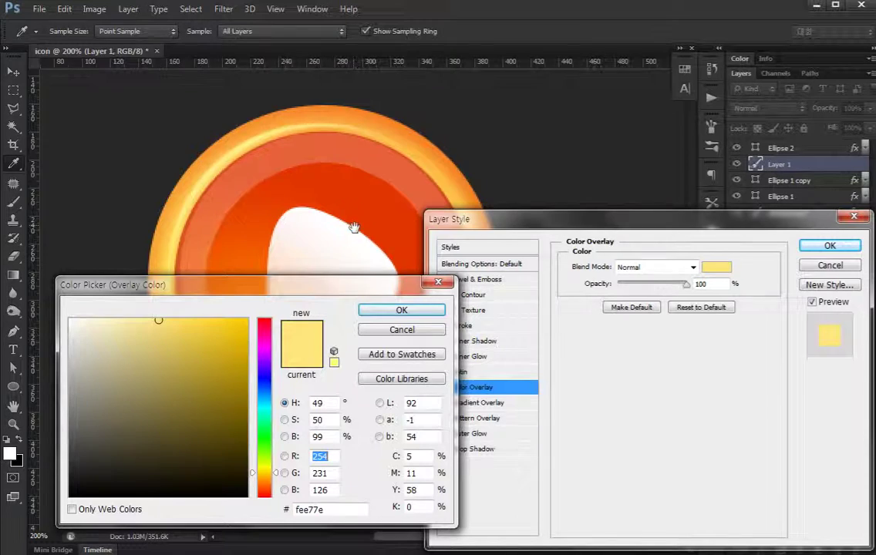
drag(352, 224, 355, 152)
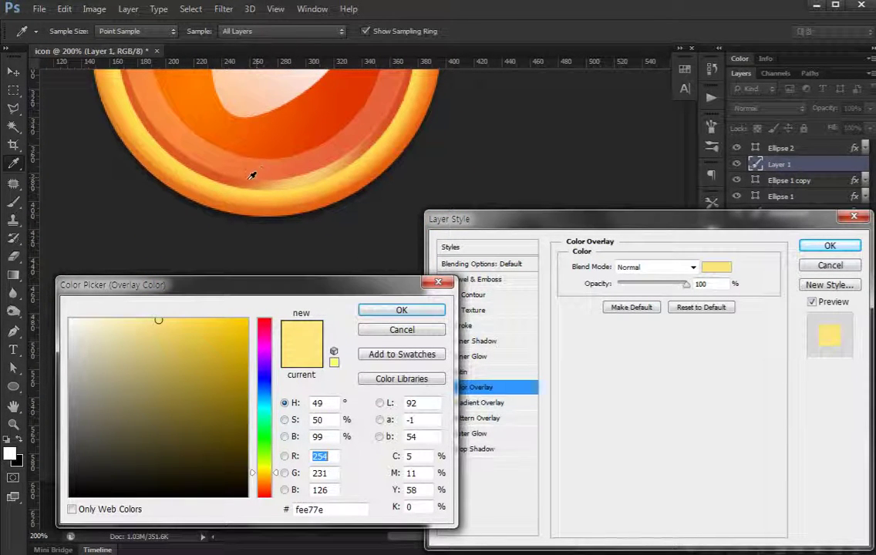
click(225, 136)
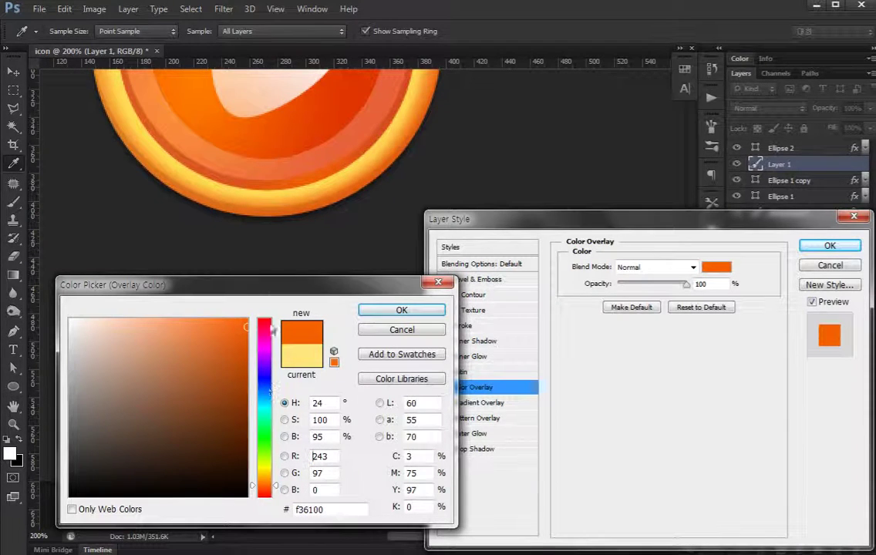
mouse_move(240, 330)
mouse_down()
mouse_move(253, 337)
mouse_move(215, 321)
mouse_up()
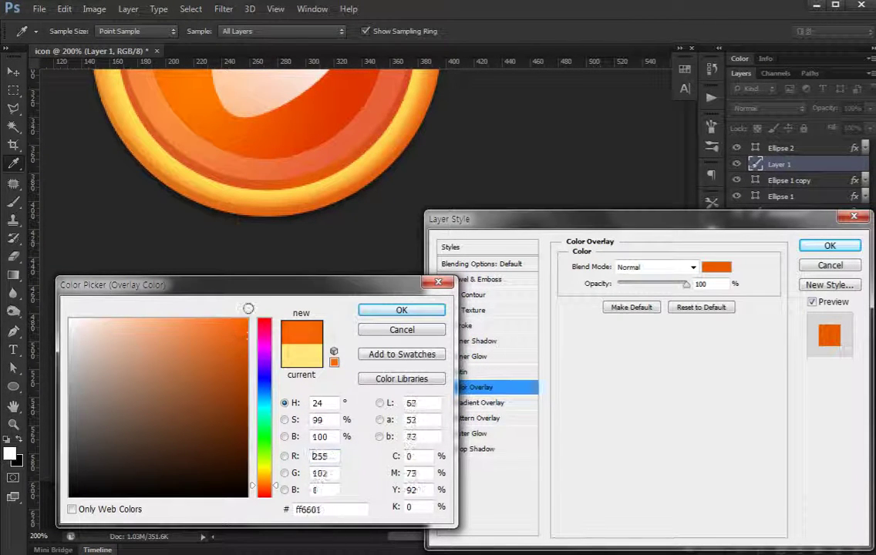
mouse_move(215, 320)
mouse_down()
mouse_move(201, 319)
mouse_move(222, 324)
mouse_up()
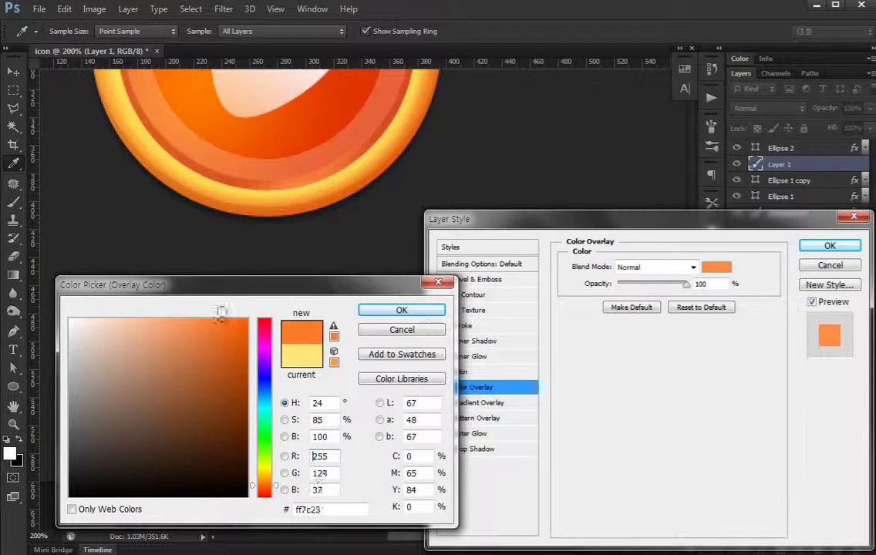
click(370, 310)
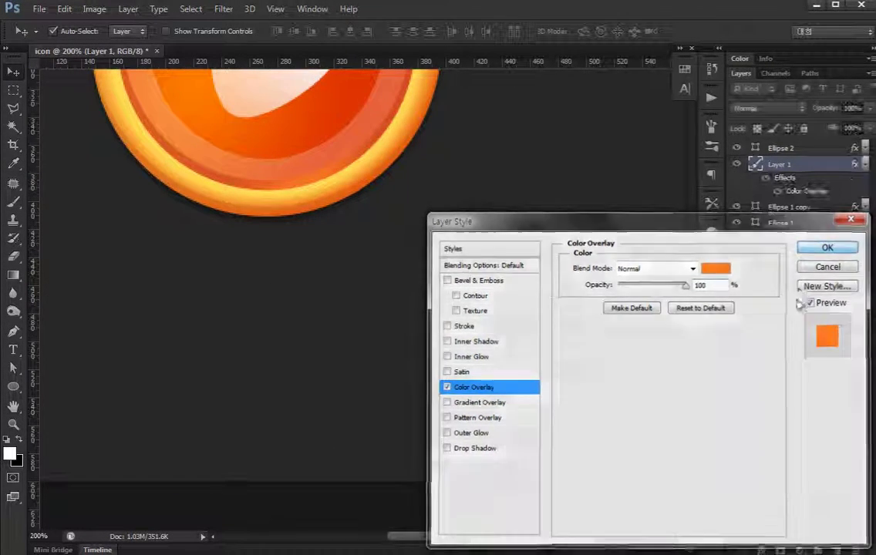
click(829, 245)
scroll(400, 297, up, 3)
scroll(412, 363, up, 3)
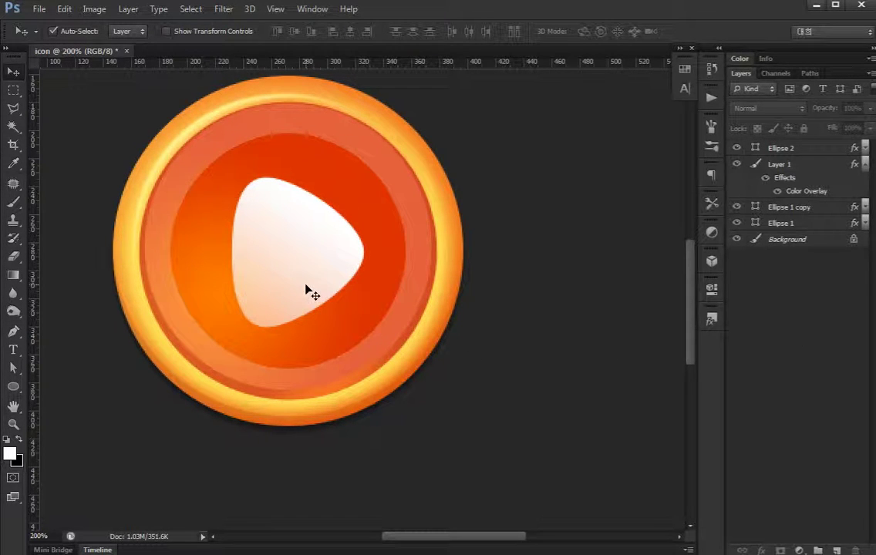
Draw a small white circle and squash it into a flat oval tilted 45 degrees.
click(15, 386)
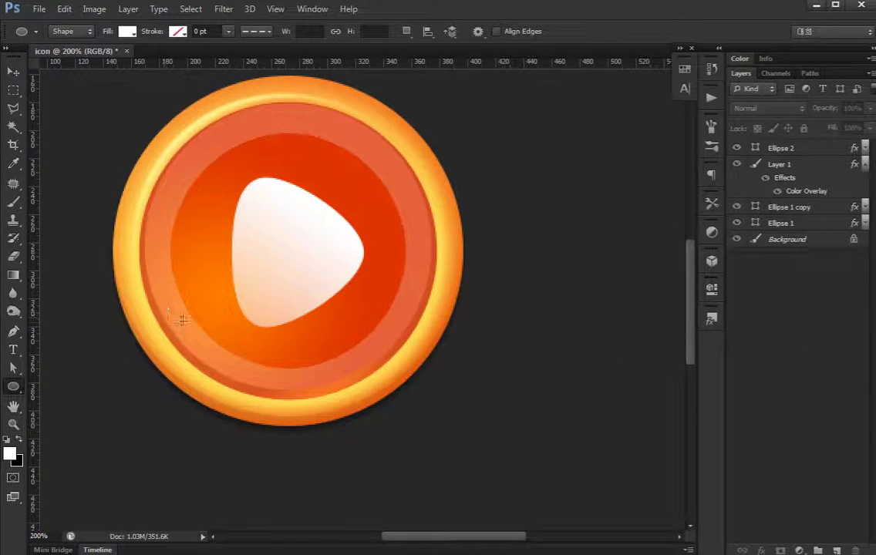
drag(181, 330, 213, 363)
key(v)
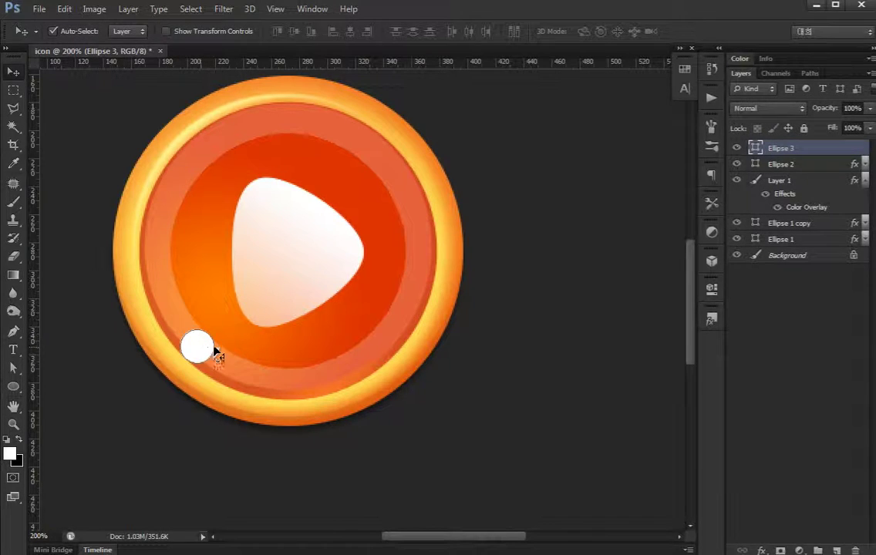
key(ctrl+t)
drag(199, 333, 200, 344)
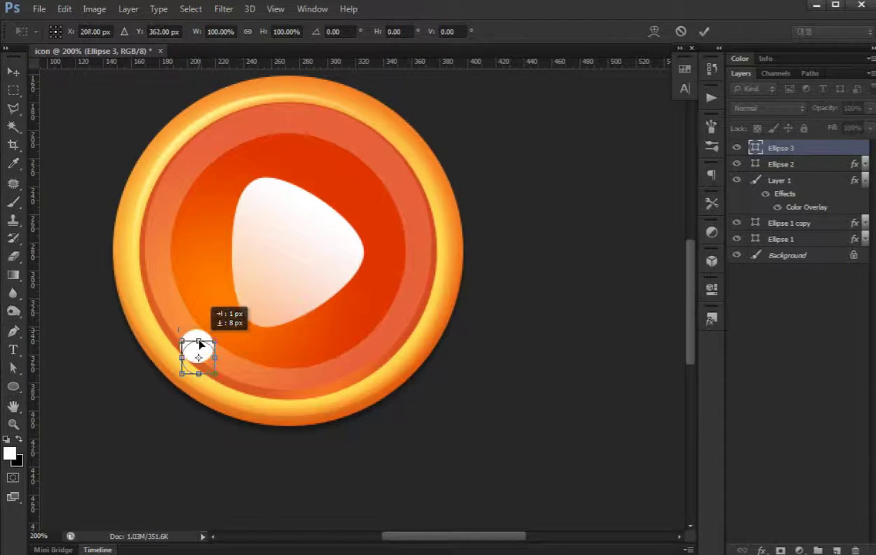
mouse_move(198, 341)
mouse_down()
mouse_move(198, 351)
mouse_move(274, 377)
mouse_up()
key(Return)
key(ctrl+t)
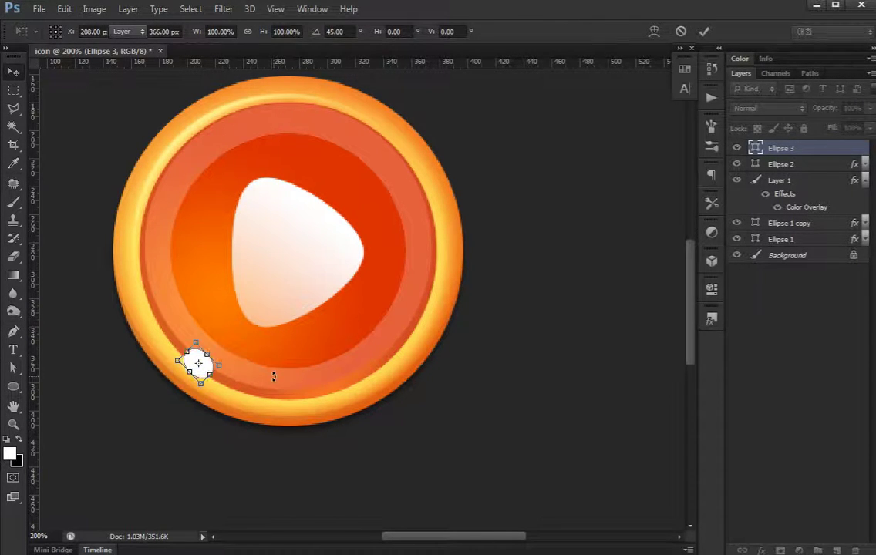
key(Return)
Nudge the white oval up to the top of the button and rotate it slightly.
key(shift+Up)
key(shift+Up)
key(shift+Up)
key(shift+Up)
key(shift+Up)
key(shift+Right)
key(shift+Up)
key(shift+Right)
key(shift+Up)
key(shift+Up)
key(shift+Up)
key(shift+Up)
key(shift+Right)
key(shift+Right)
key(shift+Right)
key(shift+Up)
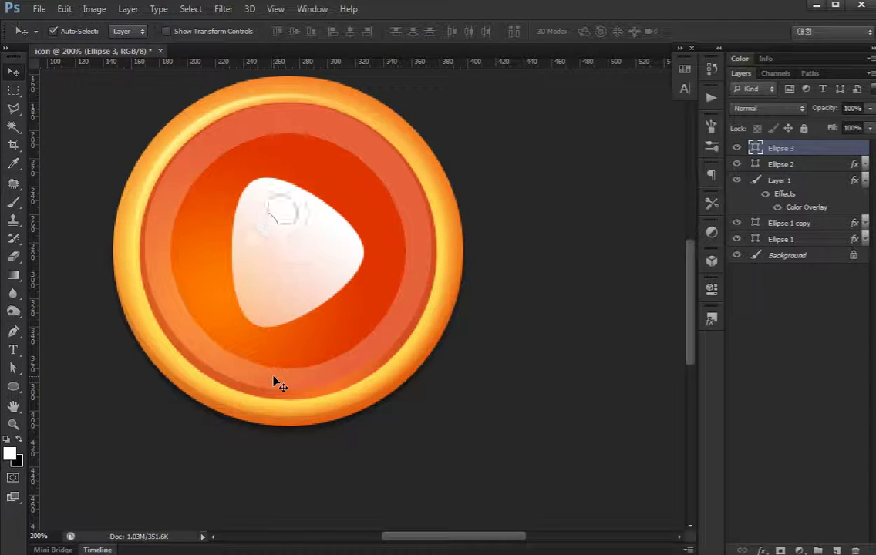
key(shift+Up)
key(shift+Up)
key(shift+Up)
key(shift+Right)
key(shift+Right)
key(shift+Right)
key(shift+Up)
key(shift+Left)
key(shift+Up)
Duplicate the oval as Ellipse 3 copy and shift the copy down-right along the rim.
key(shift+Right)
key(Left)
key(Down)
key(Down)
key(Down)
key(ctrl+t)
drag(378, 207, 406, 194)
key(Return)
key(Right)
key(Right)
key(Right)
key(Down)
key(Down)
key(ctrl+j)
key(shift+Right)
key(shift+Down)
key(shift+Right)
key(shift+Down)
key(ctrl+t)
Shrink and tilt the copied oval into a small white highlight dot.
mouse_move(404, 191)
mouse_down()
mouse_move(390, 179)
mouse_move(406, 157)
mouse_up()
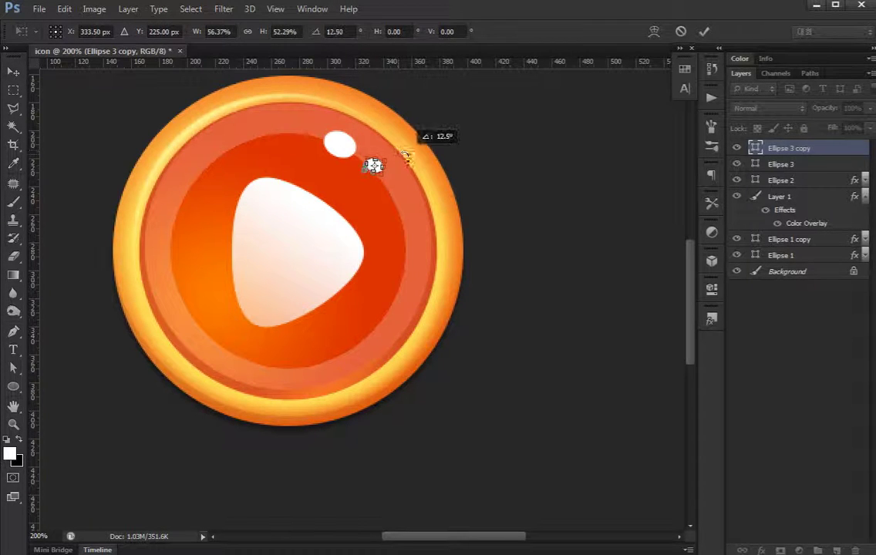
key(Return)
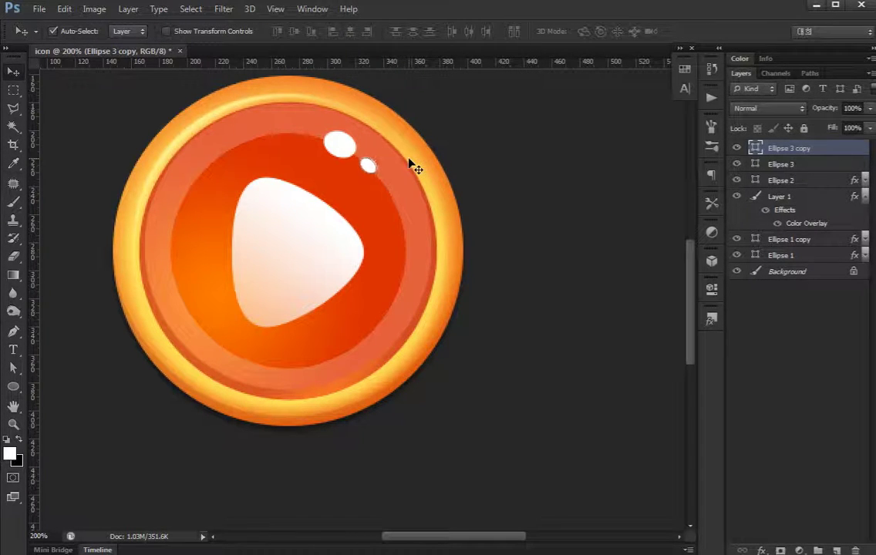
key(ctrl+t)
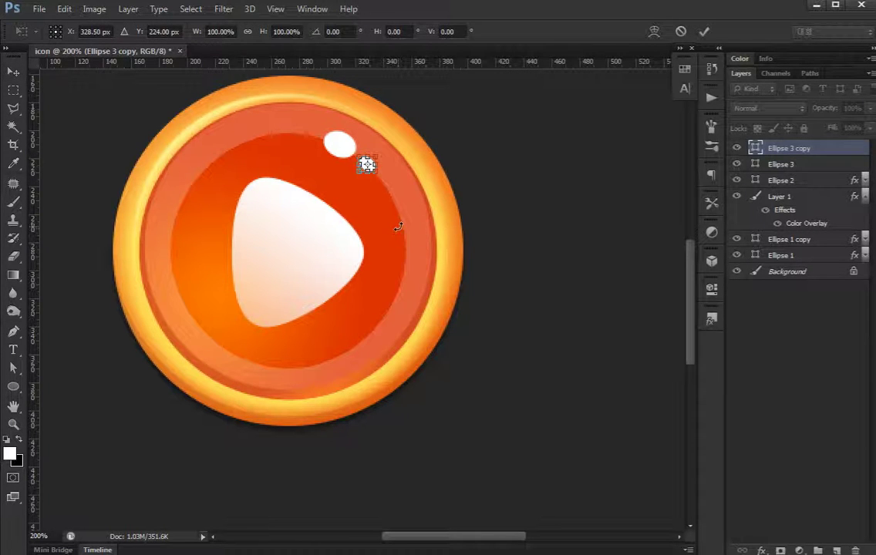
key(Return)
Shrink the larger highlight ellipse, move it next to the dot, and select both.
click(340, 145)
key(ctrl+t)
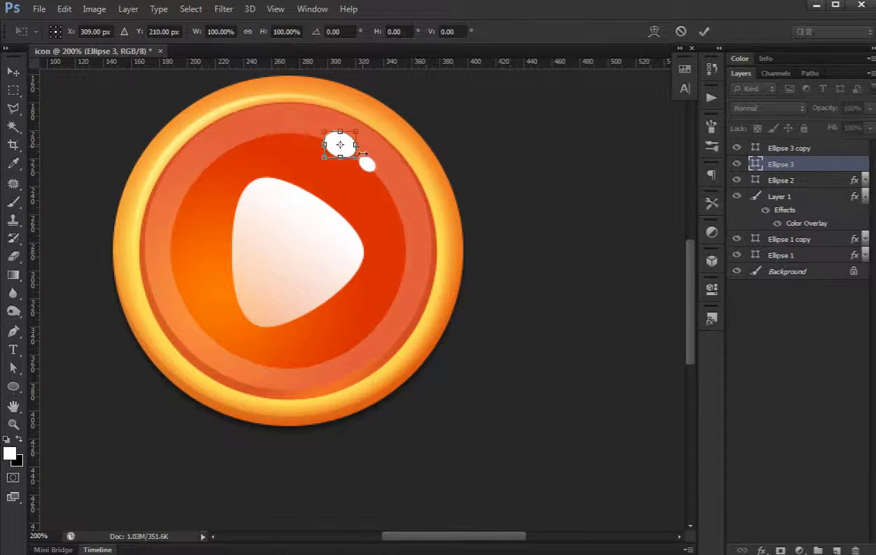
drag(355, 158, 350, 153)
key(Return)
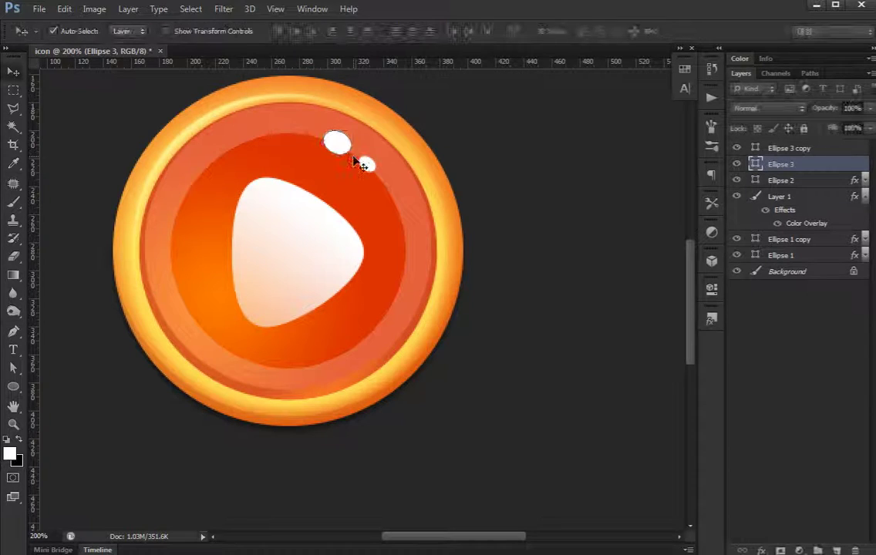
key(Right)
key(Right)
key(Down)
key(Down)
drag(353, 158, 355, 159)
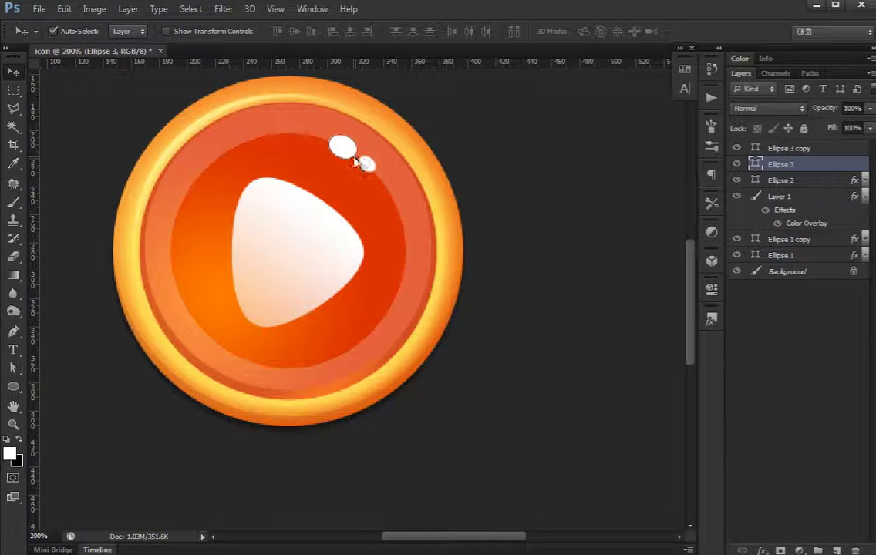
shift+click(367, 165)
Duplicate the highlight pair, move it to the lower-left rim, shrink it, and rotate it -165°.
key(ctrl+j)
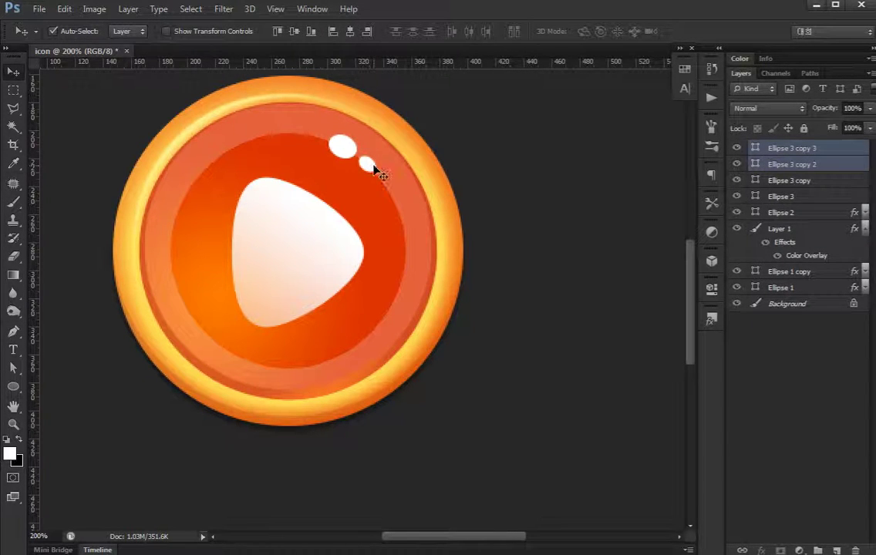
key(ctrl+t)
key(shift+Down)
key(shift+Down)
key(shift+Down)
key(shift+Down)
key(shift+Left)
key(shift+Left)
key(shift+Left)
key(shift+Left)
key(shift+Left)
key(shift+Left)
key(shift+Left)
key(shift+Left)
key(shift+Down)
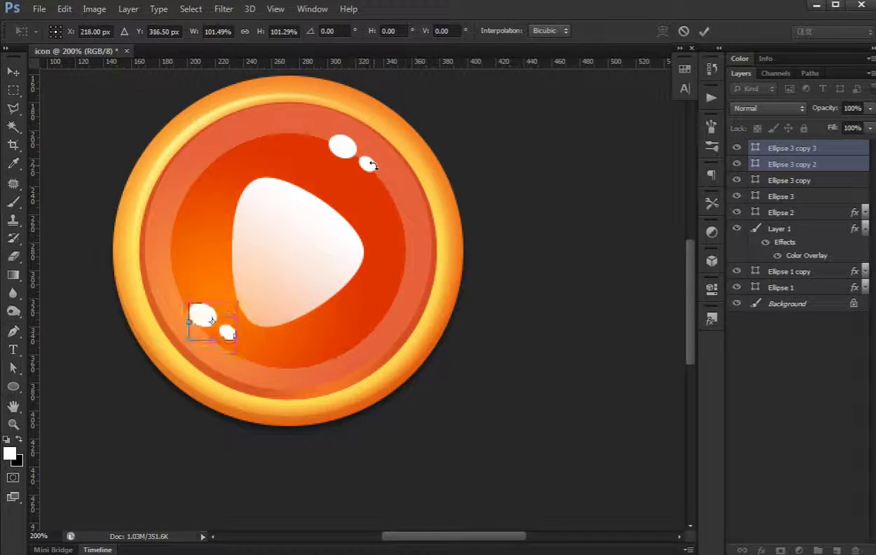
key(shift+Down)
key(shift+Down)
key(shift+Down)
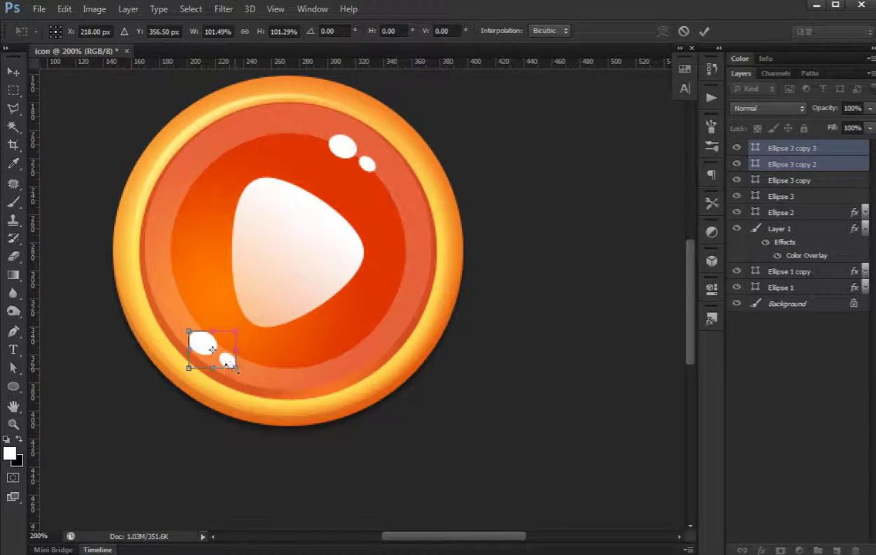
drag(236, 368, 219, 357)
key(Return)
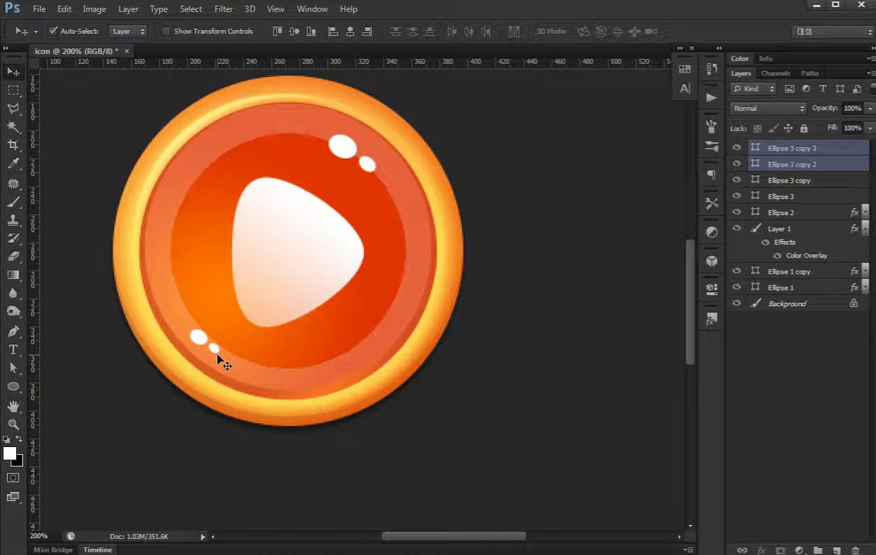
key(ctrl+t)
mouse_move(229, 385)
mouse_down()
mouse_move(89, 380)
mouse_move(103, 415)
mouse_up()
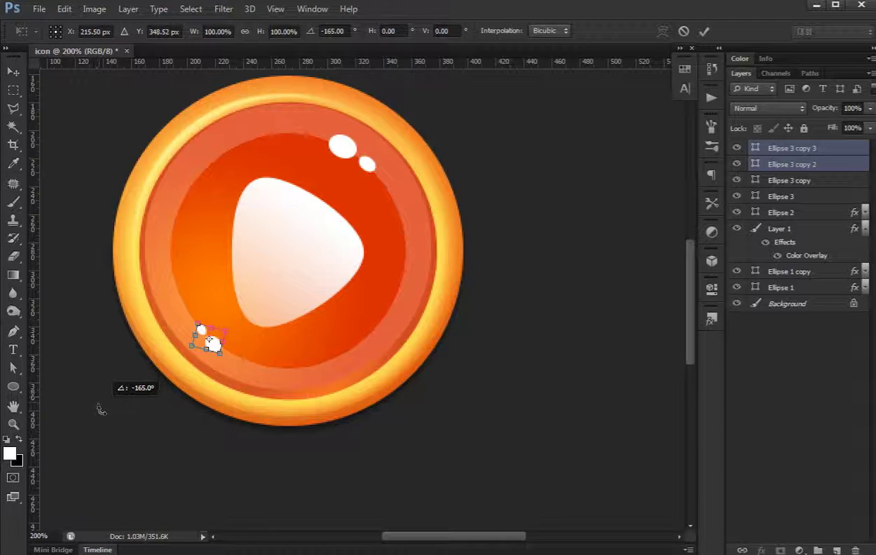
key(Return)
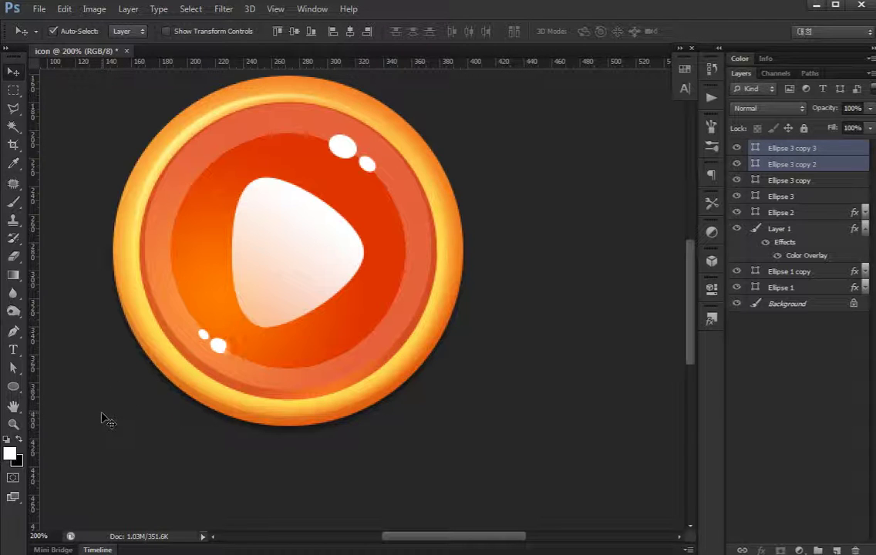
Select all eight icon layers and group them into Group 1.
click(760, 331)
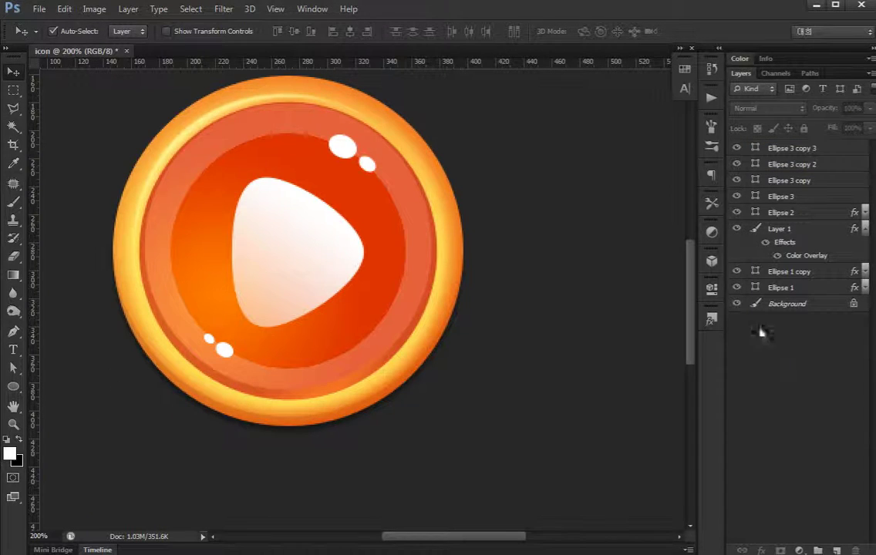
click(864, 230)
click(810, 262)
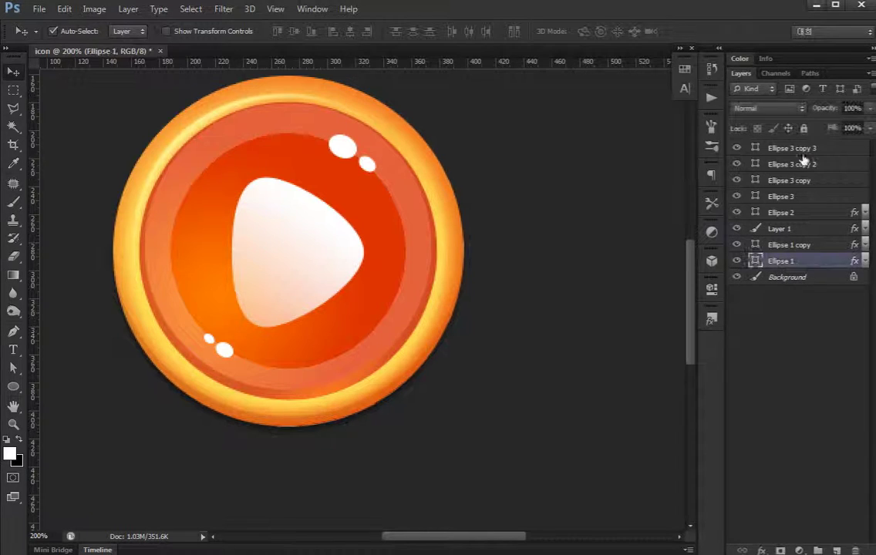
shift+click(801, 149)
key(ctrl+g)
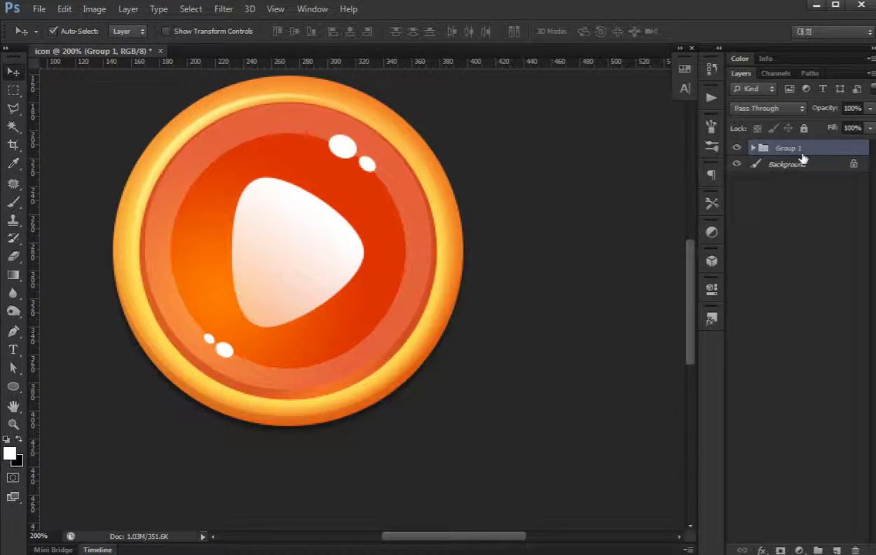
Fill a new Layer 2 with white inside the Ellipse 1 outer circle outline.
key(ctrl+shift+alt+n)
click(753, 164)
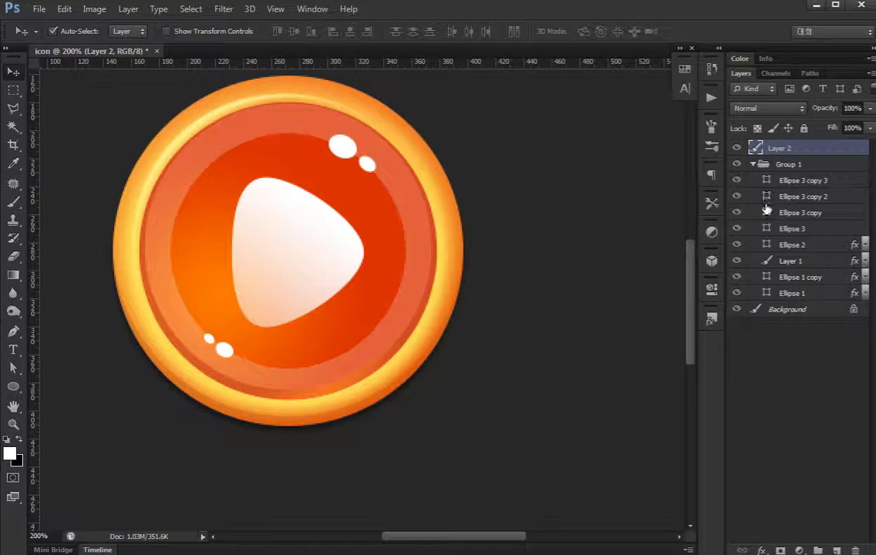
ctrl+click(765, 294)
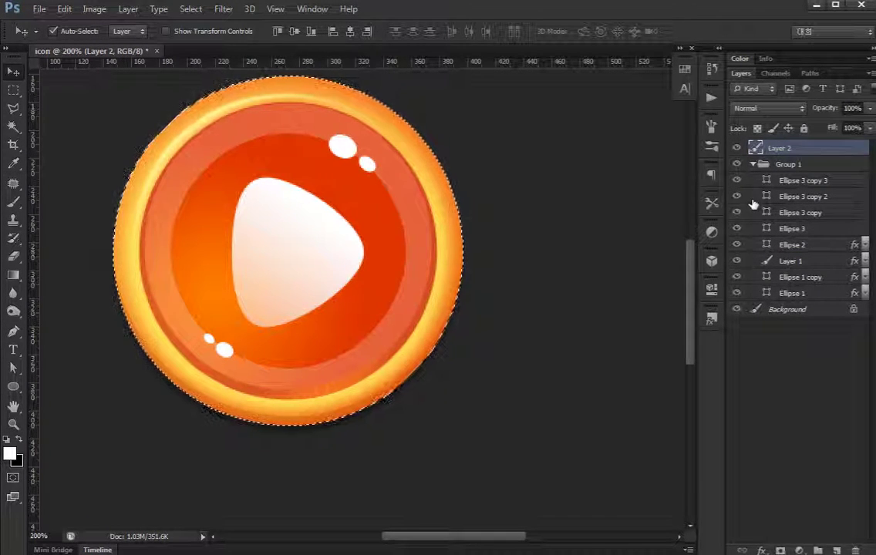
key(alt+BackSpace)
key(ctrl+d)
click(753, 164)
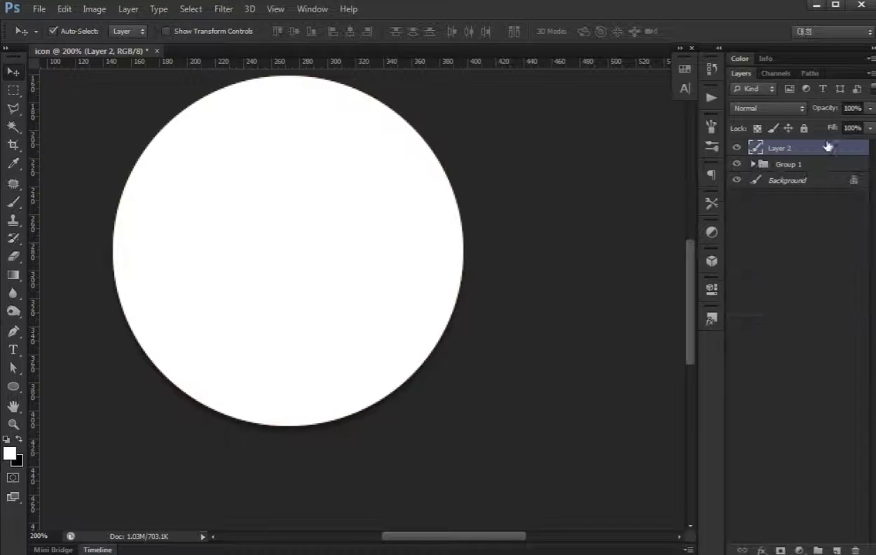
Erase the white from the icon's centre with a large soft eraser, leaving a rim glow.
key(e)
right_click(301, 328)
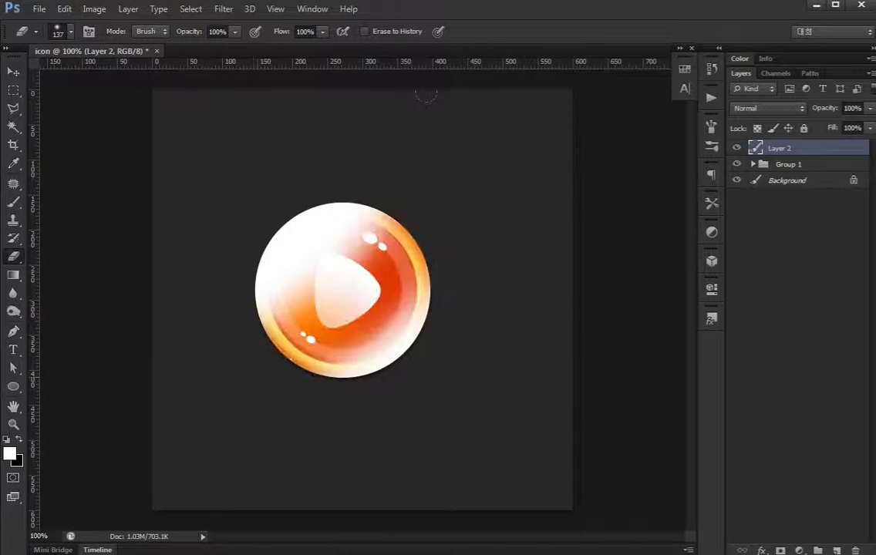
drag(323, 301, 370, 254)
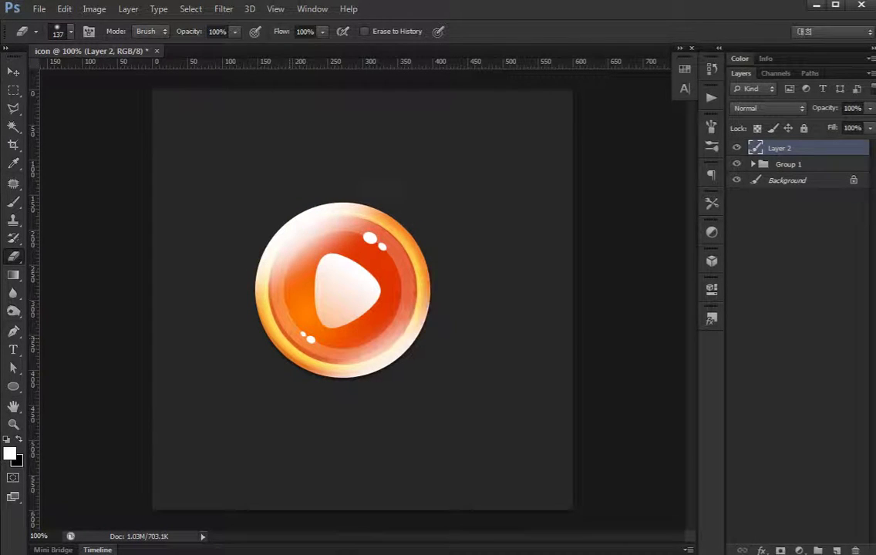
drag(324, 192, 239, 255)
drag(377, 220, 407, 239)
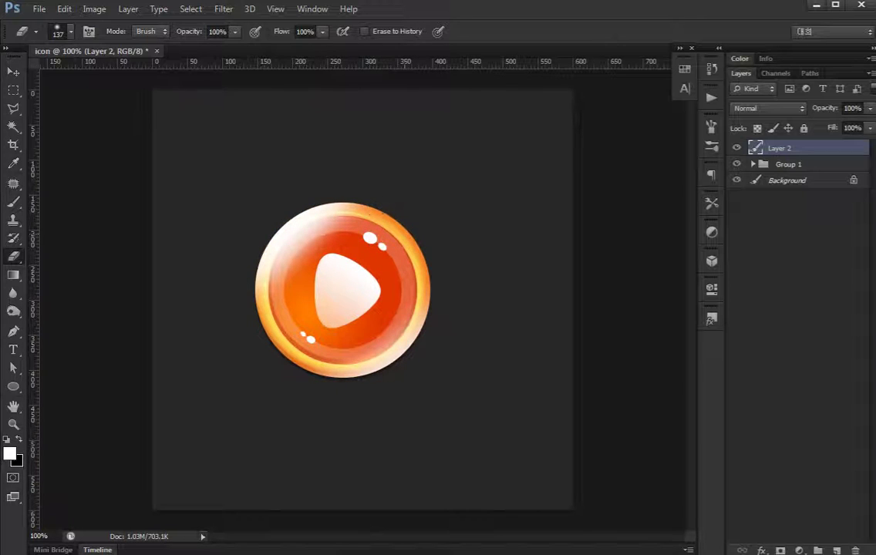
Set Layer 2 to 70% opacity and colorize it with hue 53, saturation 100, lightness −37.
drag(870, 108, 850, 129)
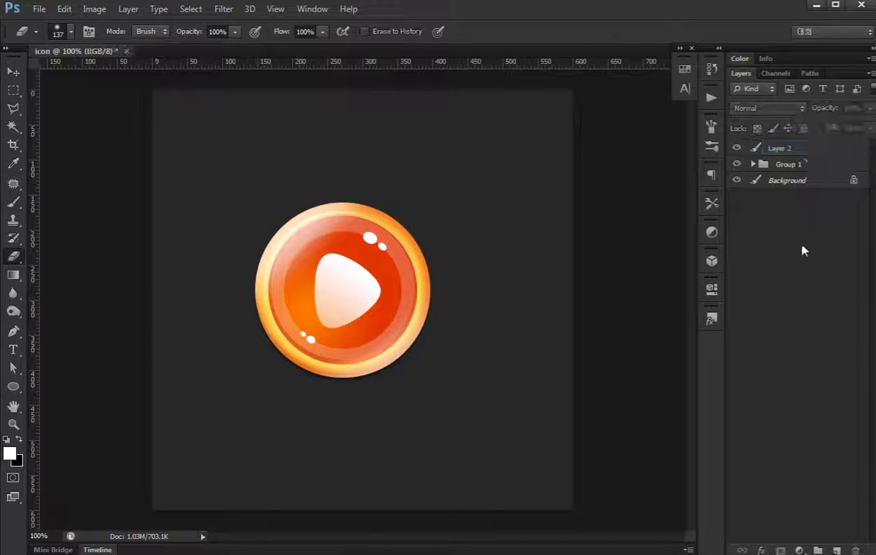
double_click(811, 148)
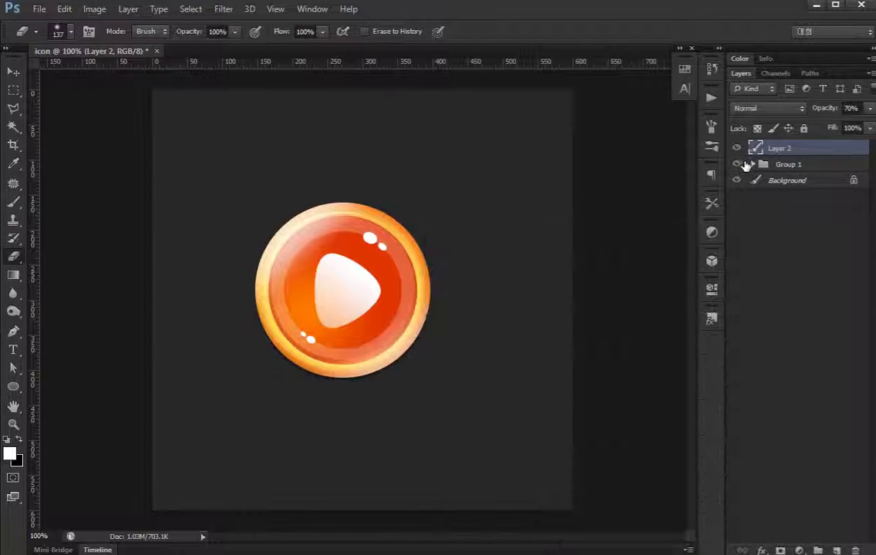
key(ctrl+u)
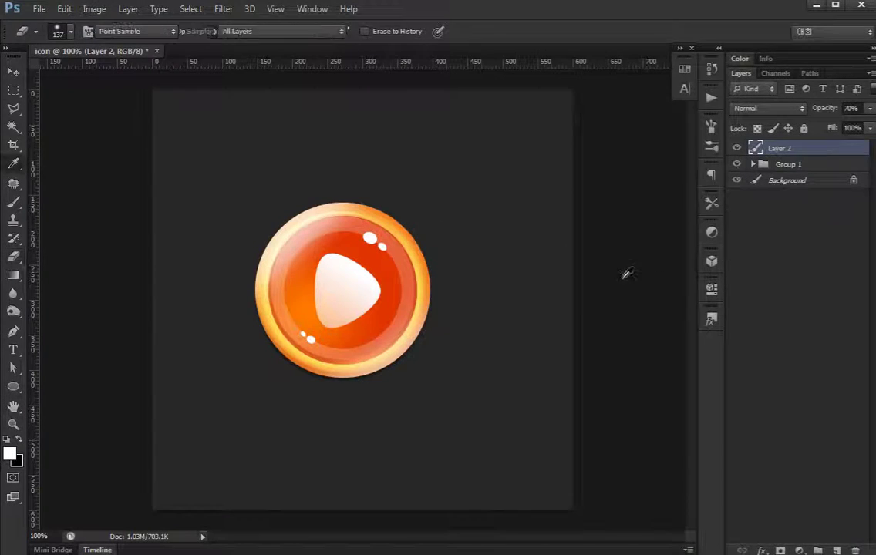
click(815, 472)
mouse_move(635, 424)
mouse_down()
mouse_move(705, 434)
mouse_move(739, 426)
mouse_up()
drag(669, 460, 647, 462)
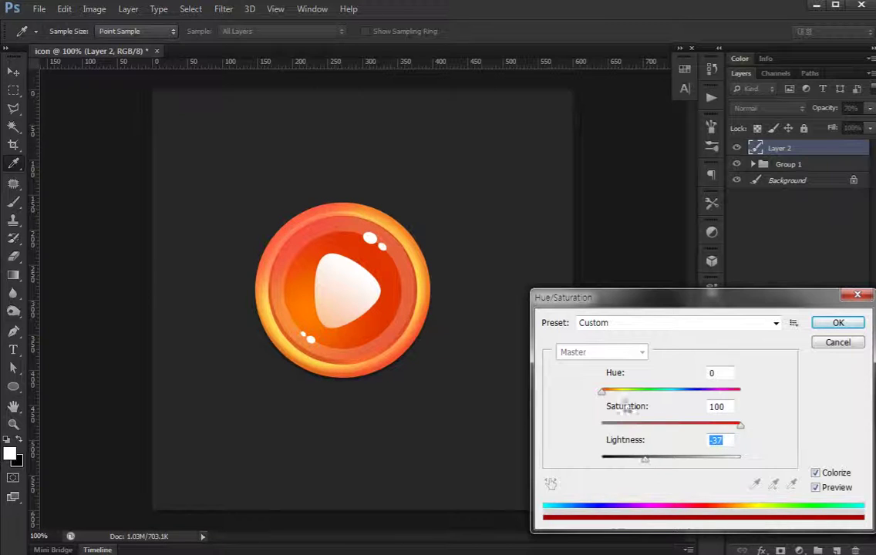
drag(602, 391, 626, 396)
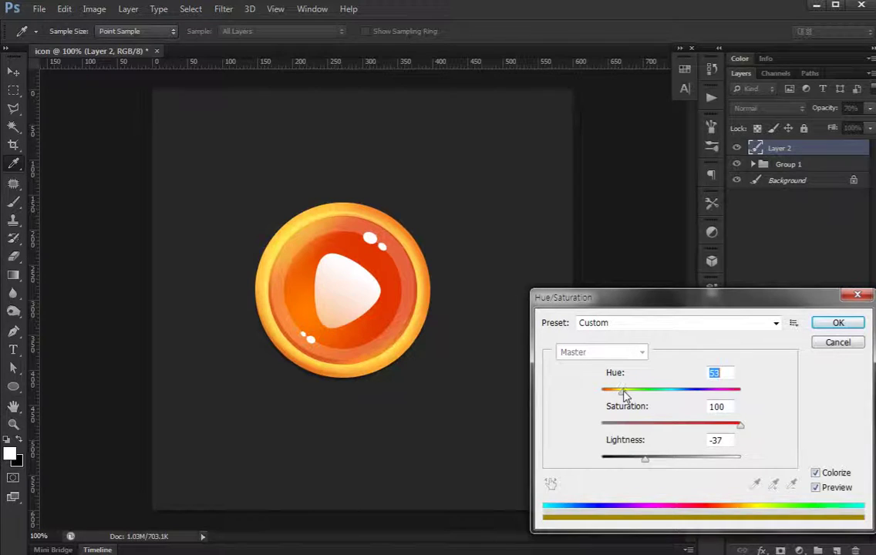
key(Return)
Fill a new layer above Layer 2 with a white circle matching the Ellipse 1 outline.
key(v)
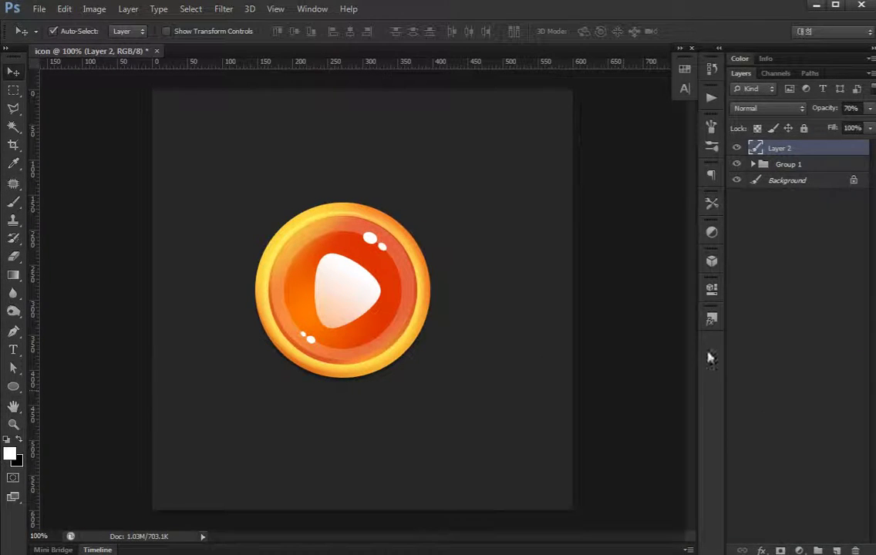
click(759, 311)
click(788, 149)
click(755, 165)
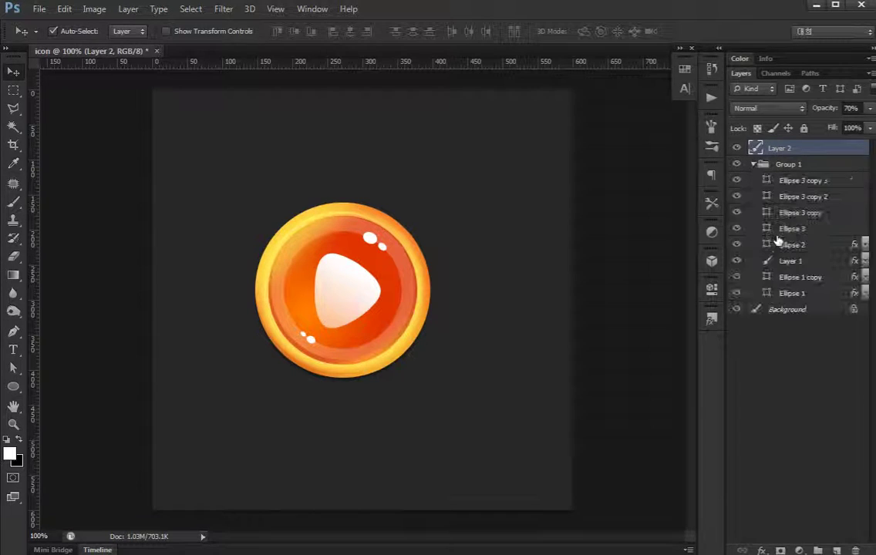
ctrl+click(766, 294)
key(ctrl+shift+alt+n)
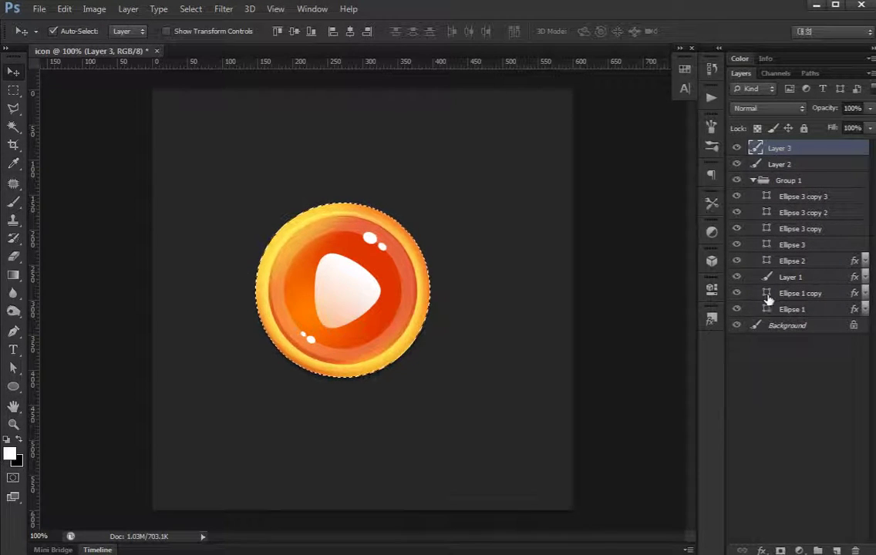
key(alt+BackSpace)
key(ctrl+d)
click(754, 181)
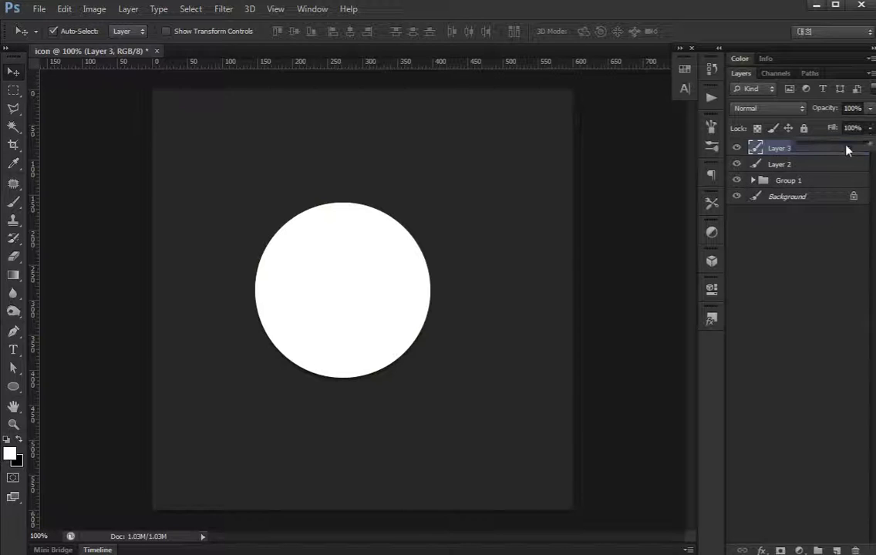
Set the circle layer's fill to 0% and add a Foreground to Transparent gradient overlay at -111°, about 28% opacity.
drag(870, 129, 781, 289)
double_click(819, 154)
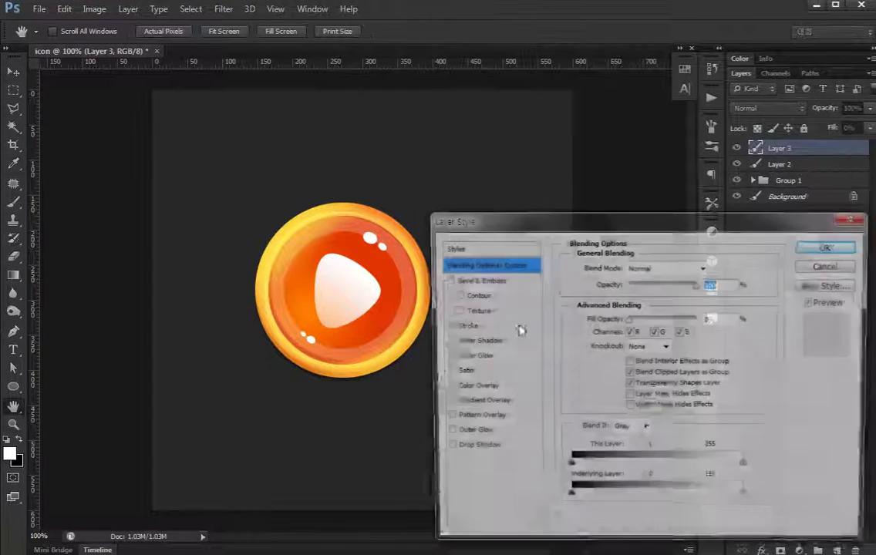
click(460, 404)
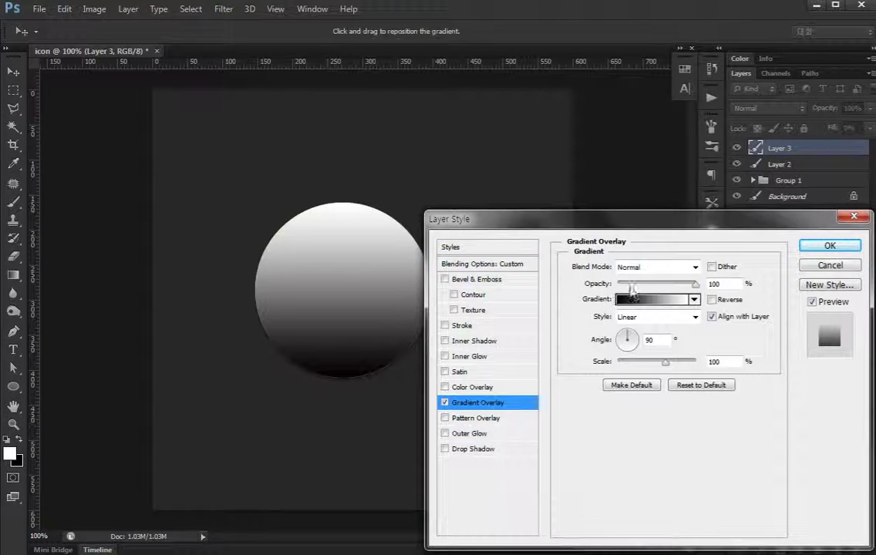
click(647, 299)
click(486, 343)
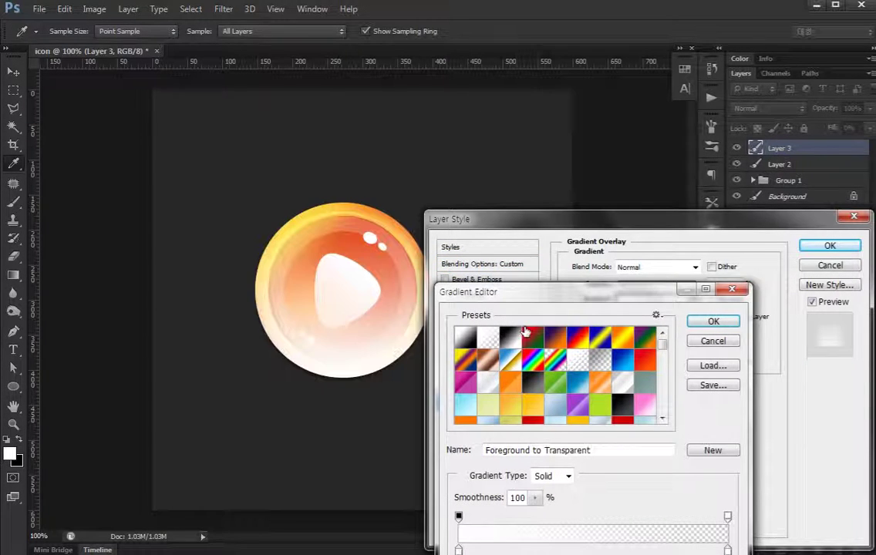
click(688, 324)
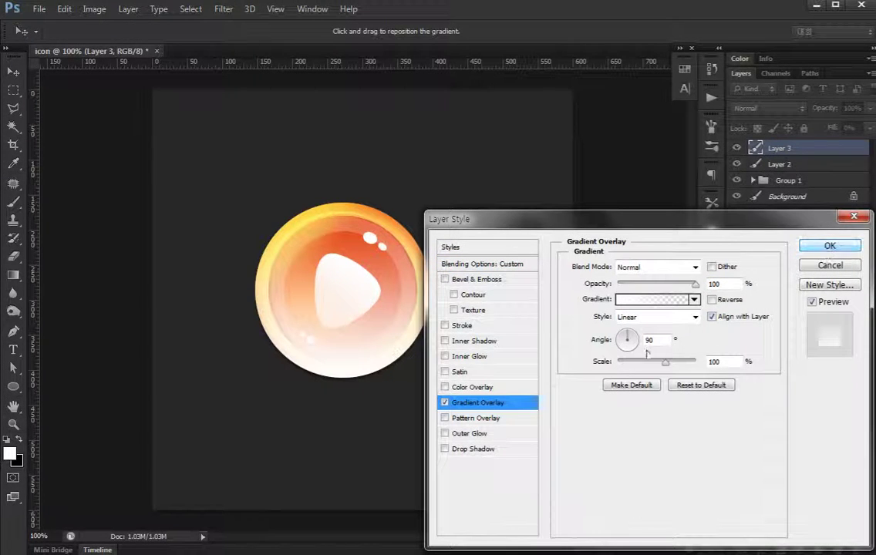
drag(633, 345, 626, 349)
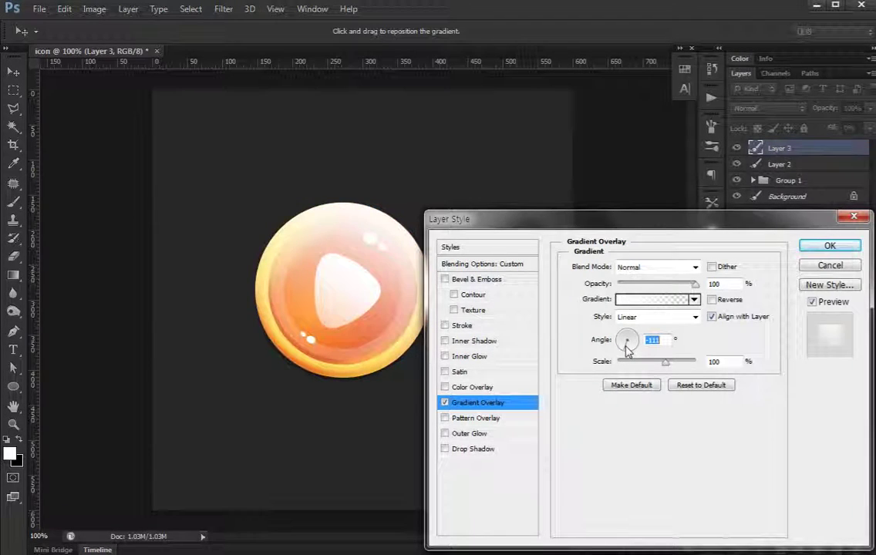
drag(693, 284, 639, 288)
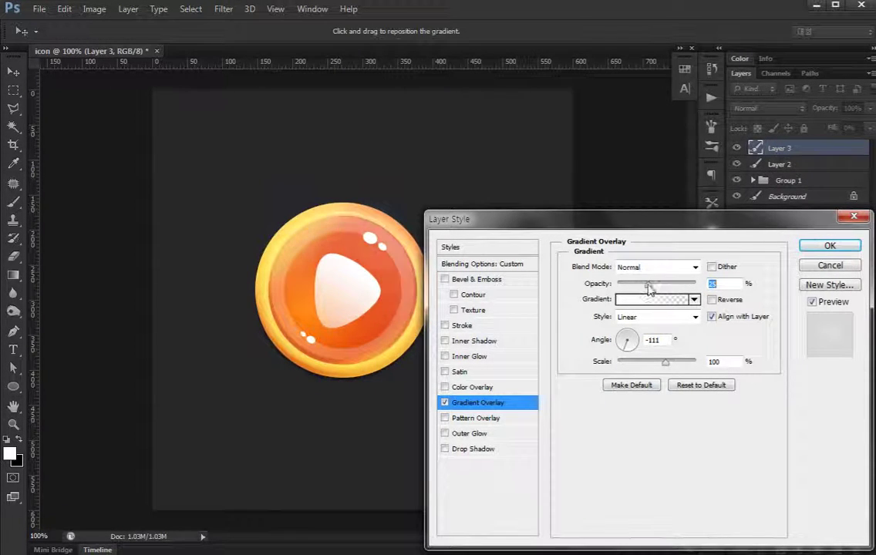
mouse_move(655, 286)
mouse_down()
mouse_move(632, 287)
mouse_move(639, 288)
mouse_up()
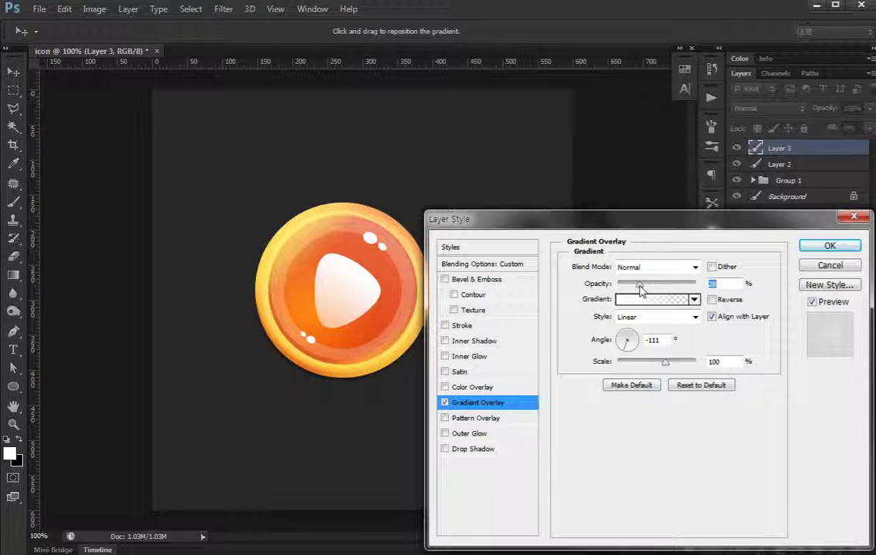
key(Return)
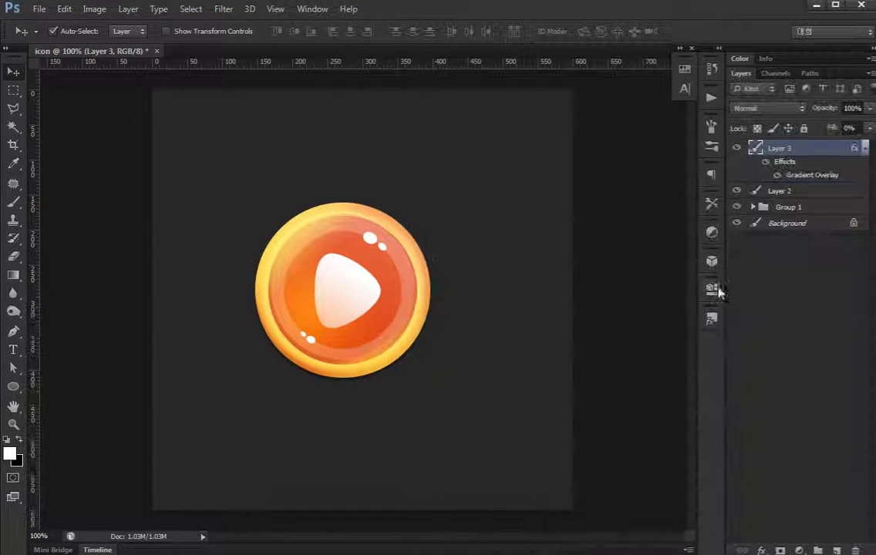
Lower the gloss circle layer's opacity to 75%.
click(864, 147)
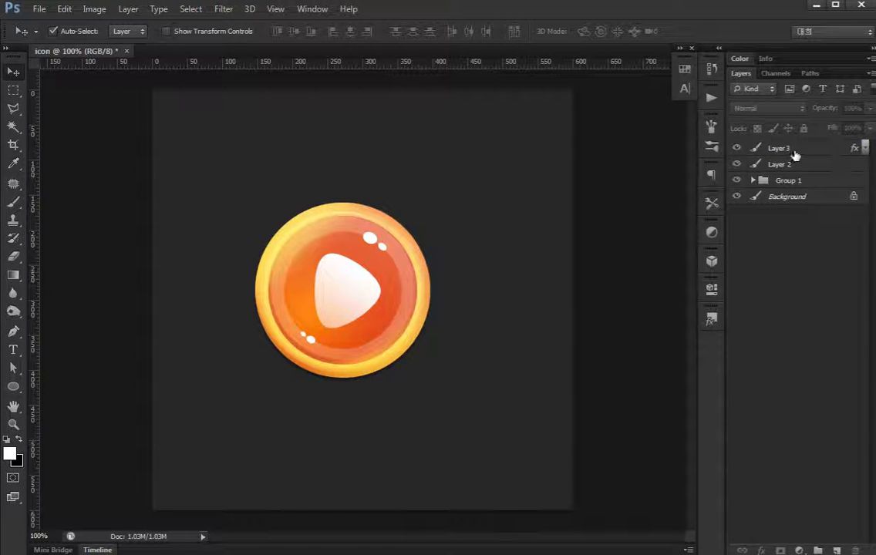
click(747, 148)
click(737, 148)
click(737, 148)
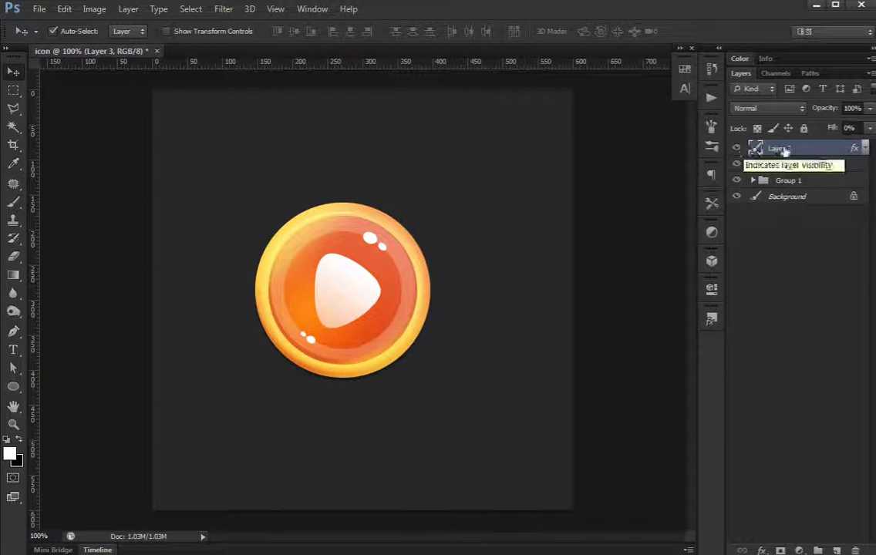
click(867, 108)
drag(869, 126, 838, 125)
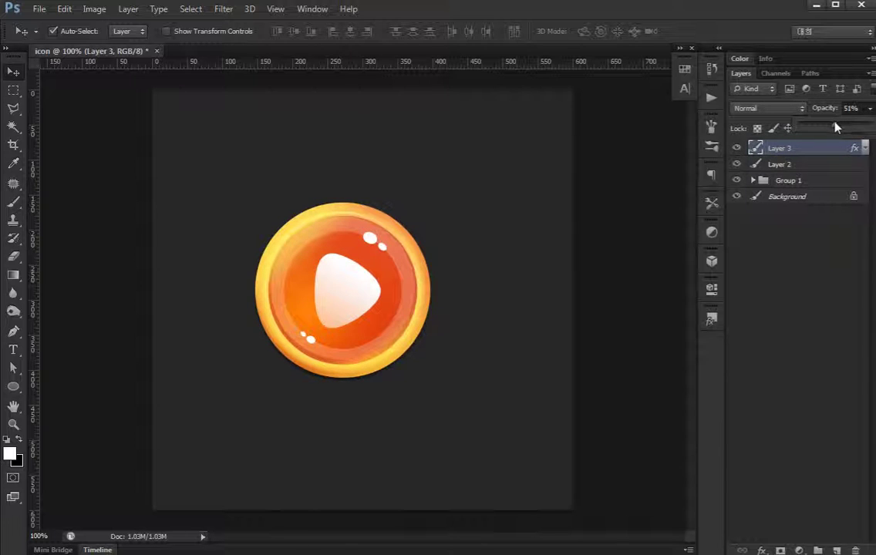
click(786, 317)
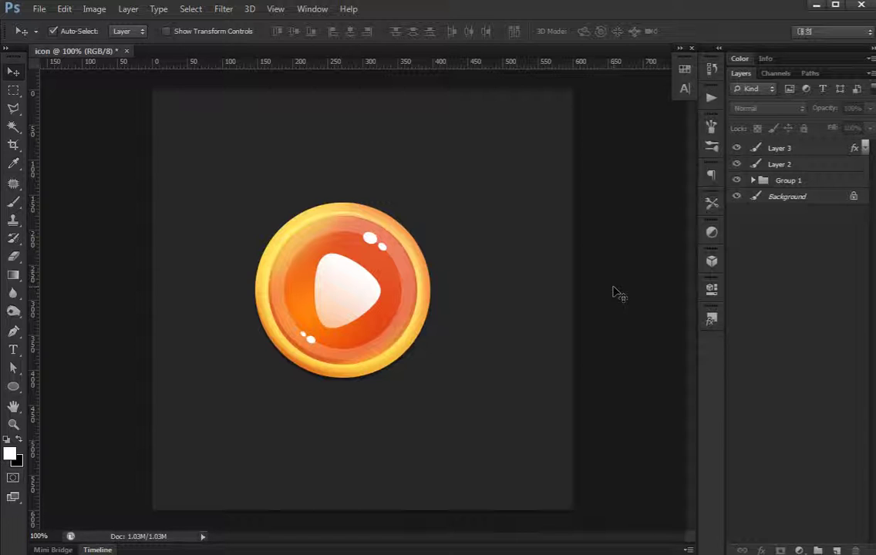
Group Layer 3, Layer 2 and Group 1 into a group named 'ui' and scale it to about 80% width.
click(778, 148)
shift+click(792, 179)
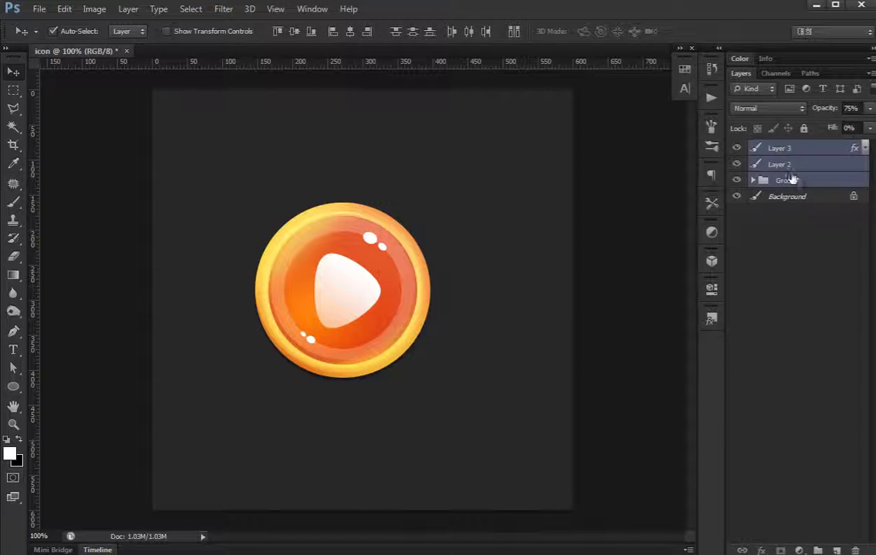
key(ctrl+g)
double_click(790, 147)
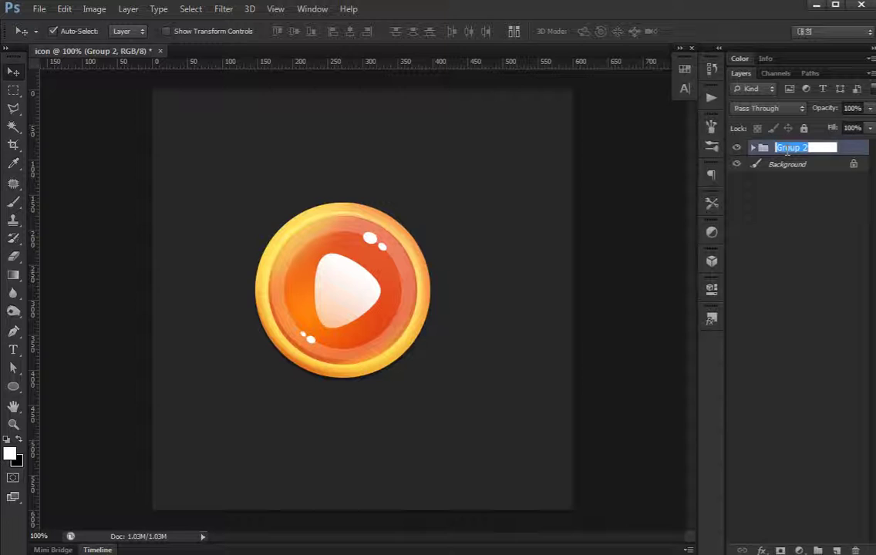
text(ui)
key(Return)
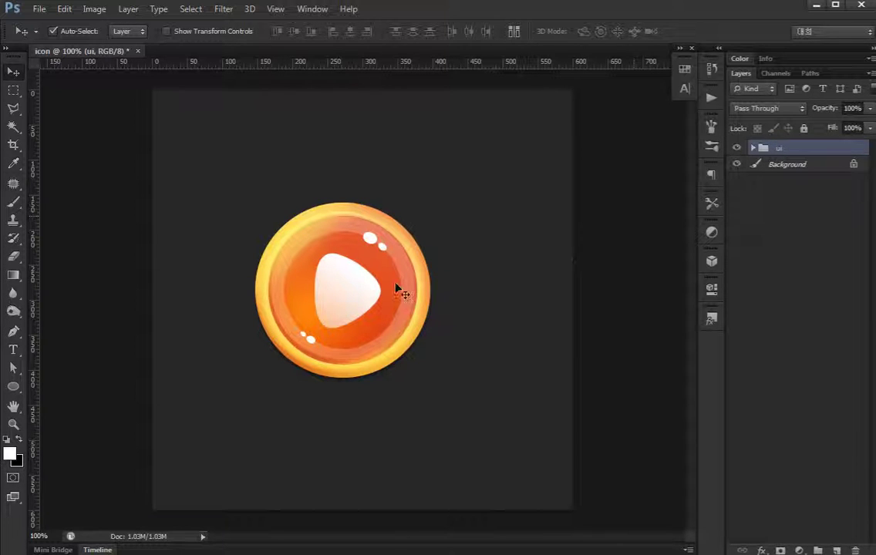
key(ctrl+t)
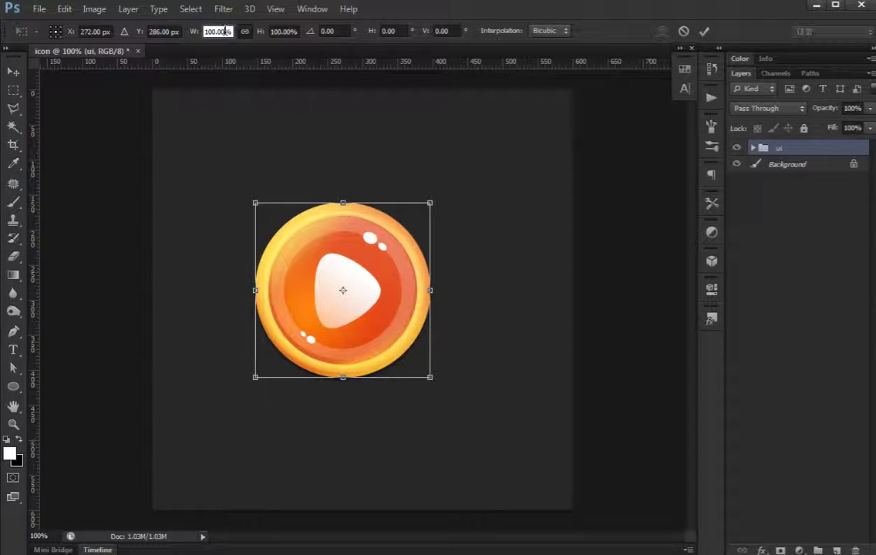
drag(231, 31, 202, 30)
Commit the resize and nudge the icon group up and to the left.
key(Return)
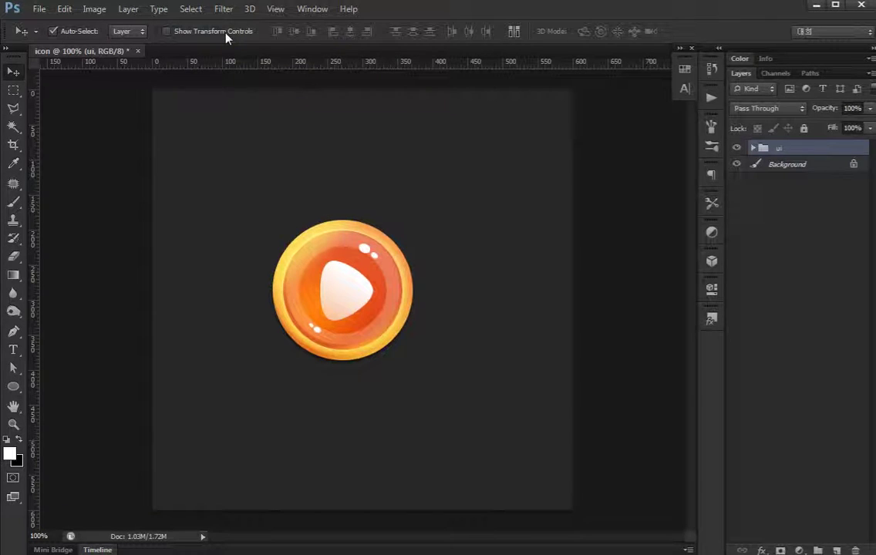
key(shift+Left)
key(shift+Up)
key(shift+Up)
key(shift+Left)
key(shift+Left)
key(shift+Left)
key(shift+Left)
key(shift+Up)
key(shift+Left)
key(shift+Down)
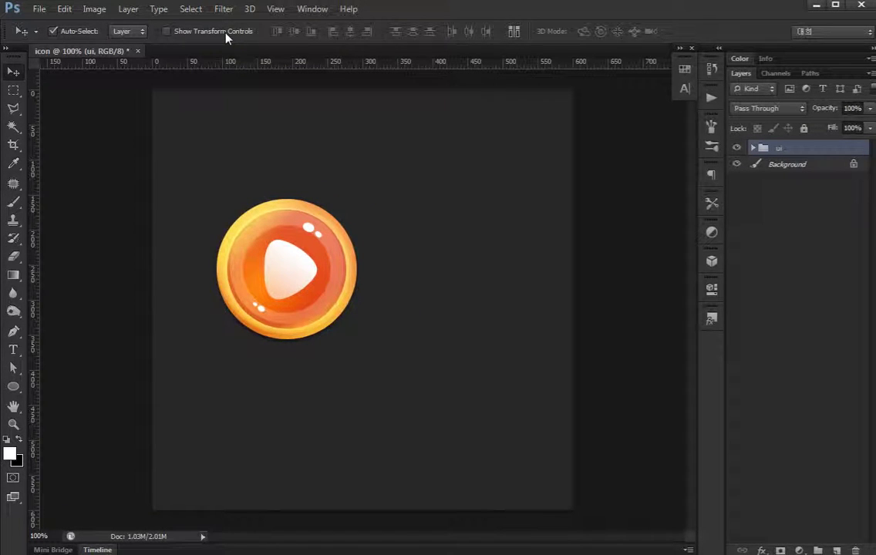
Duplicate the ui group and slide the copy to the right of the original.
key(ctrl+j)
key(Right)
key(Right)
key(Up)
key(Up)
key(shift+Right)
key(shift+Right)
key(shift+Right)
key(shift+Right)
key(shift+Right)
key(shift+Right)
key(shift+Right)
key(shift+Right)
key(shift+Right)
key(shift+Right)
key(shift+Right)
key(shift+Right)
key(shift+Right)
key(shift+Right)
key(shift+Right)
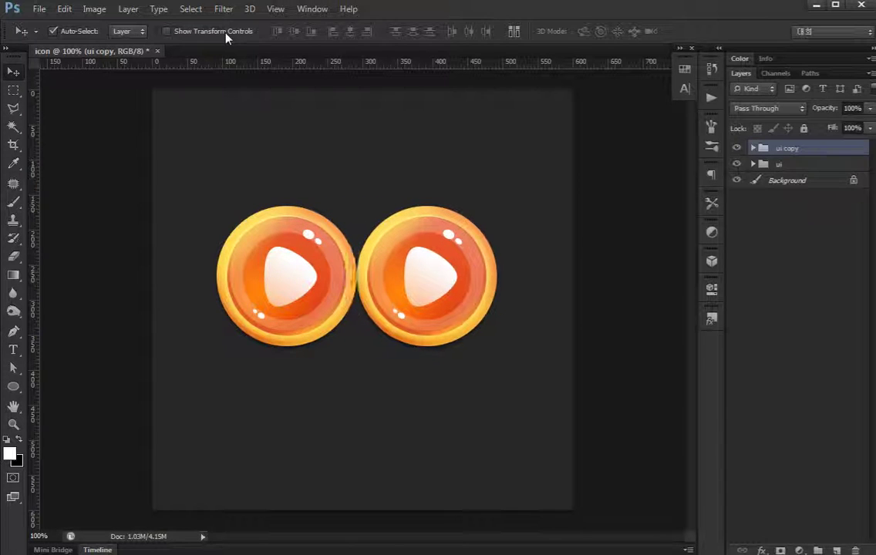
key(shift+Right)
key(shift+Right)
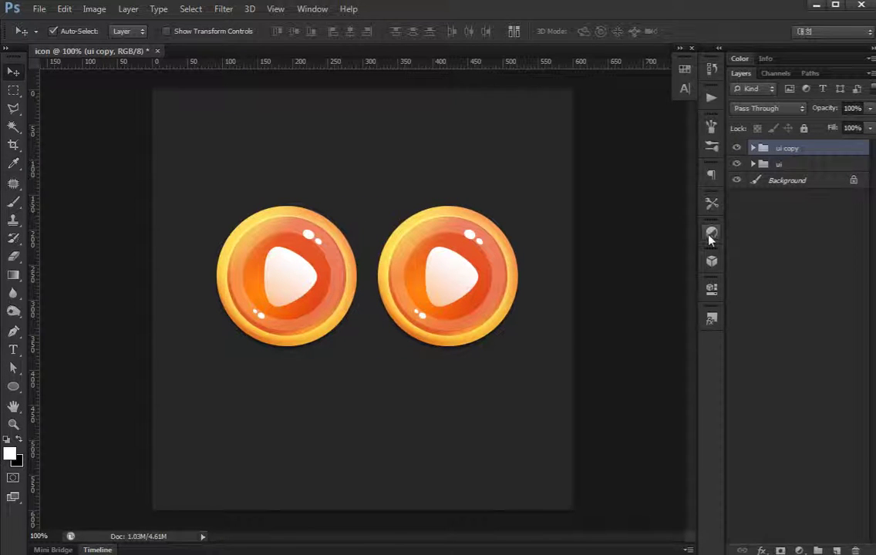
Gray the copy with a clipped Hue/Saturation adjustment at Saturation -100.
click(710, 231)
click(583, 270)
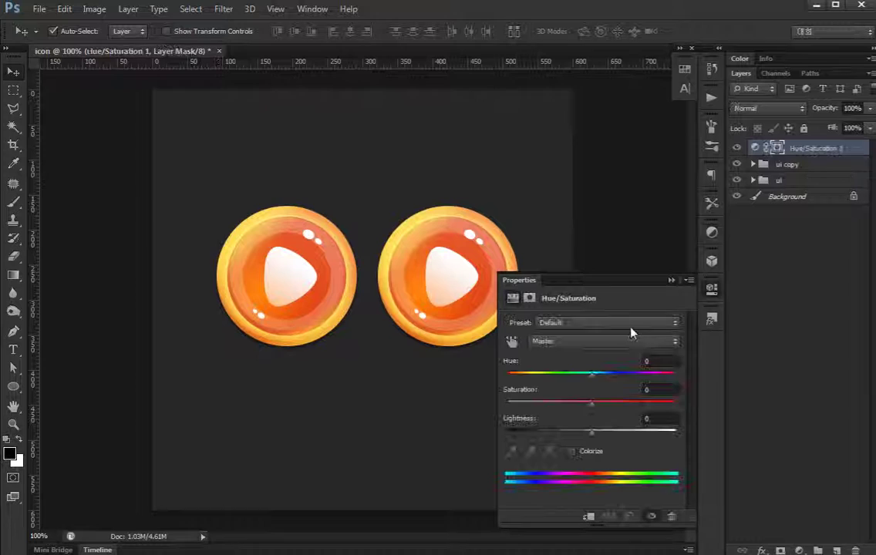
alt+click(810, 148)
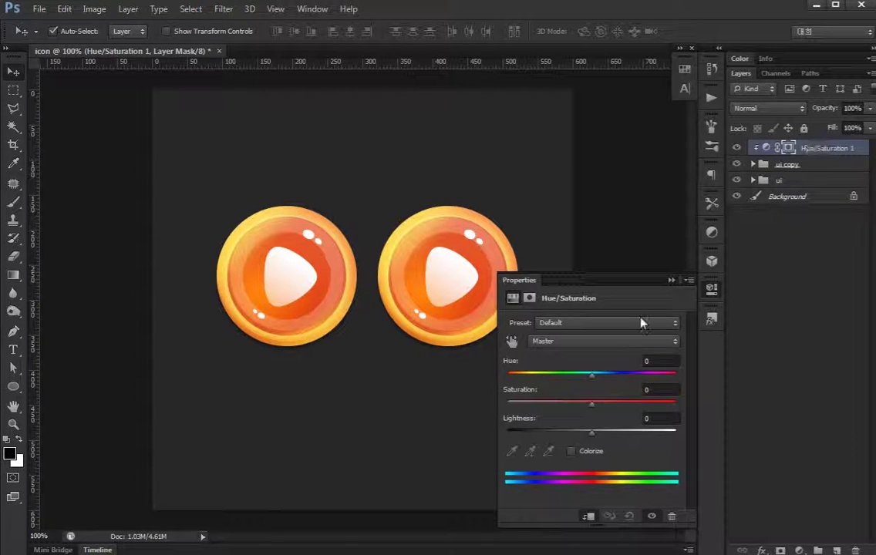
drag(592, 403, 438, 412)
click(712, 289)
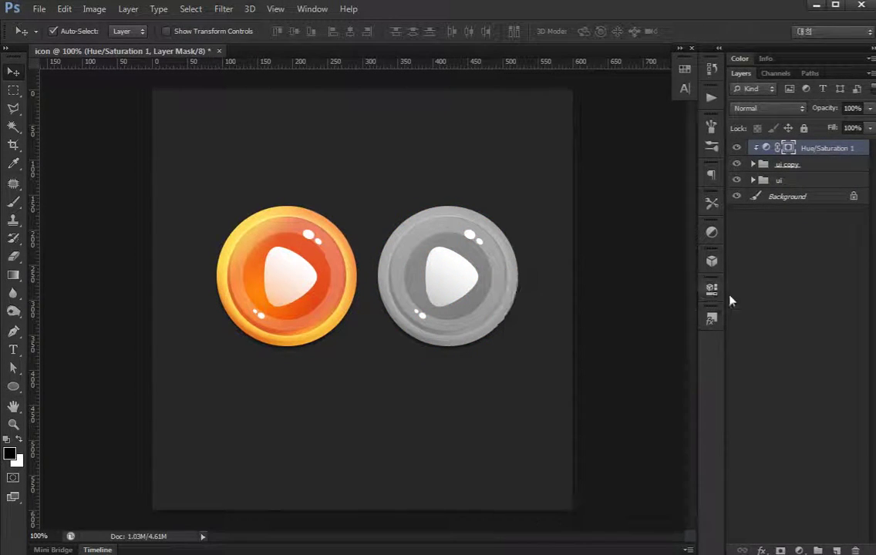
click(764, 306)
key(ctrl+plus)
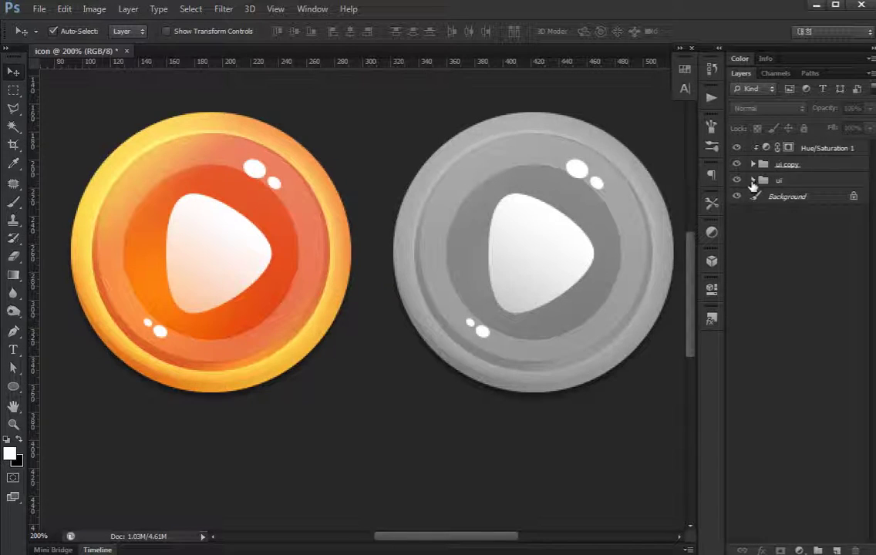